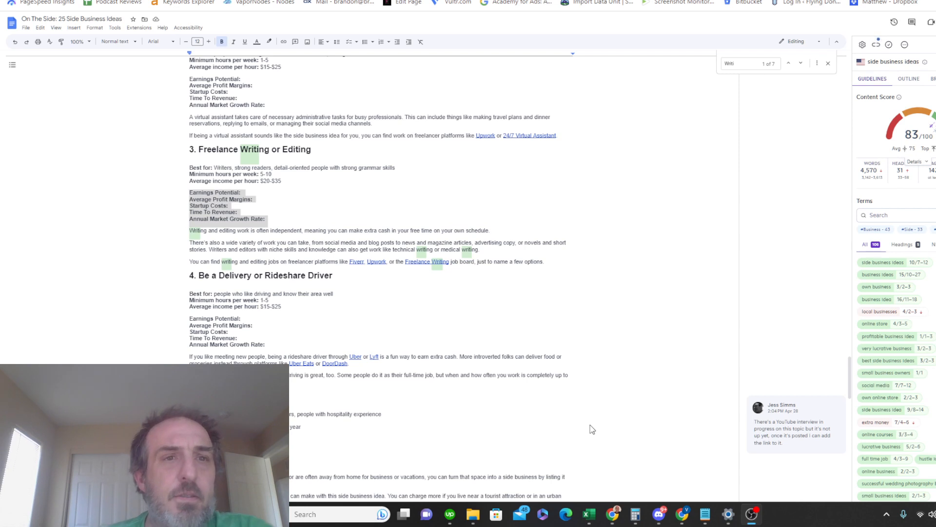
Step: Replace the empty lines from Earnings Potential to Annual Market Growth Rate under "3. Freelance Writing or Editing" with the copied Writing and Content Creation stats list
{"action": "left_click", "coordinate": [341, 90]}
{"action": "left_click", "coordinate": [189, 79]}
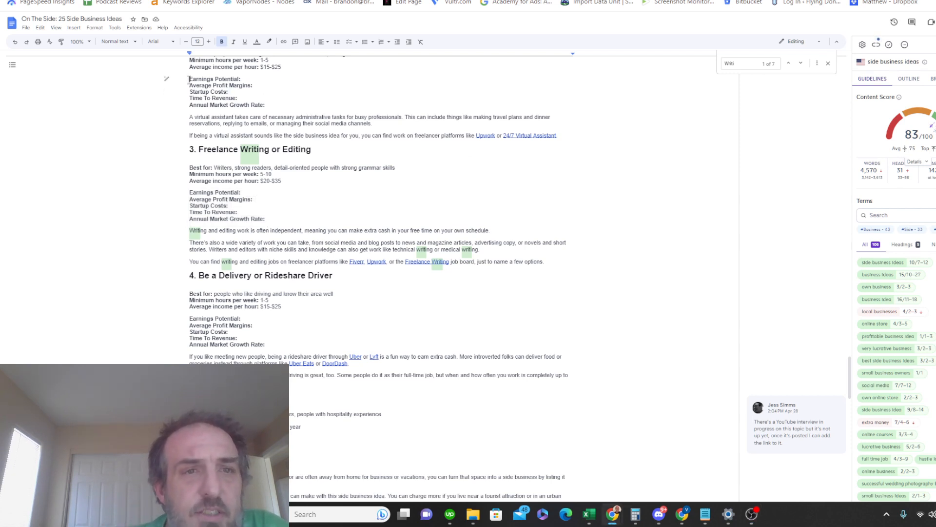
{"action": "left_click_drag", "start_coordinate": [189, 79], "coordinate": [282, 107]}
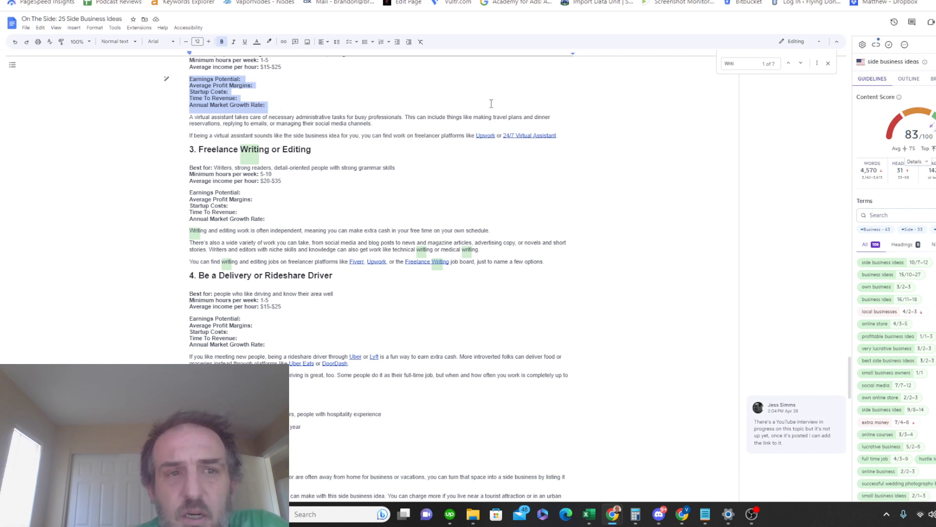
{"action": "left_click", "coordinate": [308, 227]}
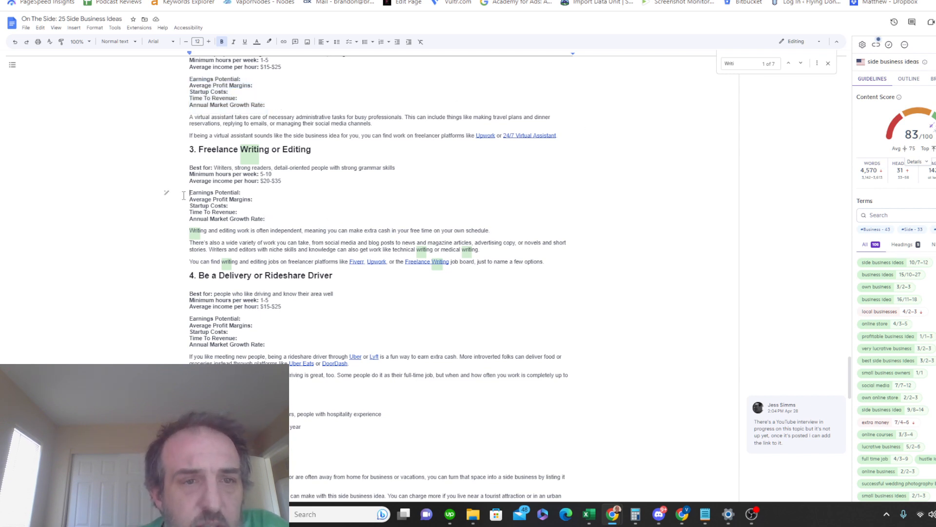
{"action": "left_click_drag", "start_coordinate": [187, 193], "coordinate": [288, 218]}
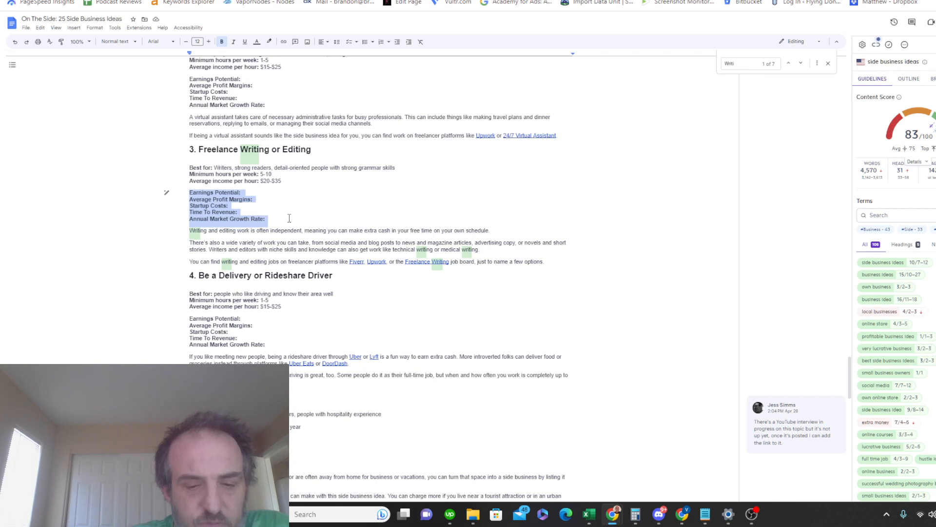
{"action": "type", "text": "Best for: Creative entrepreneurs with strong communication skills Startup Cost: $100-$200 Average Annual Revenue: $712K/employee Earnings Potential:  $33 billion (Disney) Average Profit Margins: 14.6% Time To Revenue: 1 month to 3 Years Annual Market Growth Rate: -1.5%"}
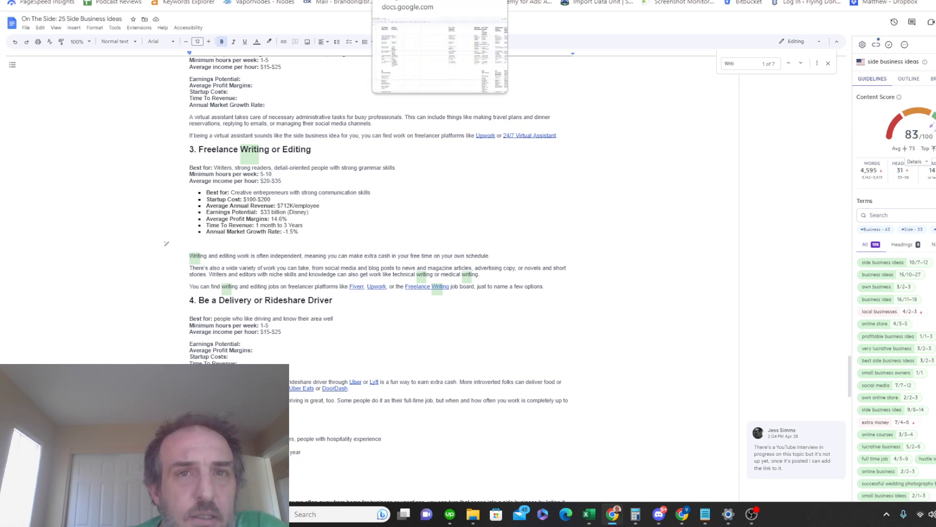
Step: Switch to the UpFlip Business Classification Data spreadsheet and search the sheet for "Virtu"
{"action": "left_click", "coordinate": [400, 1]}
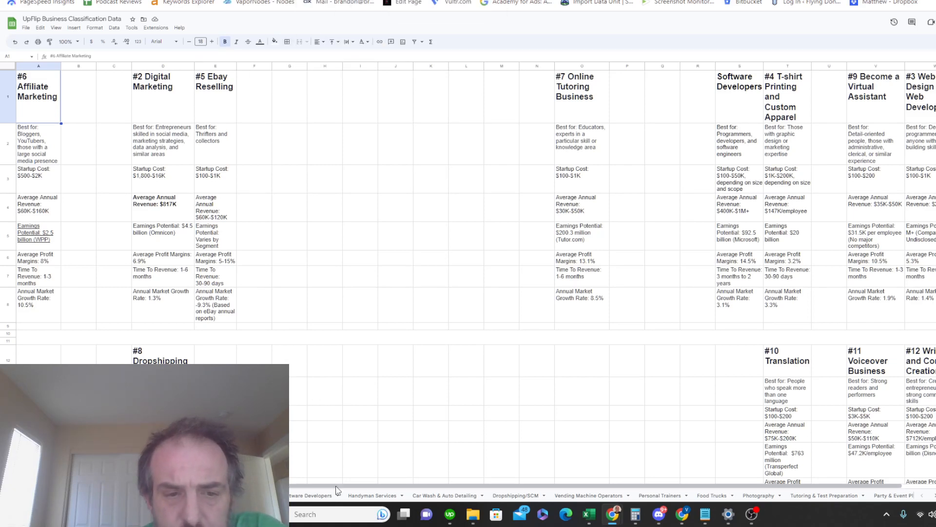
{"action": "mouse_move", "coordinate": [24, 514]}
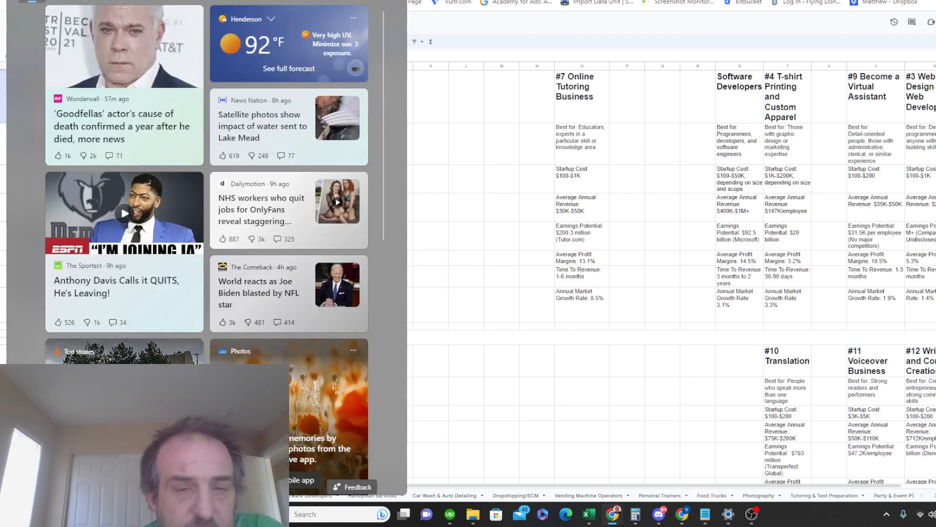
{"action": "left_click", "coordinate": [534, 317]}
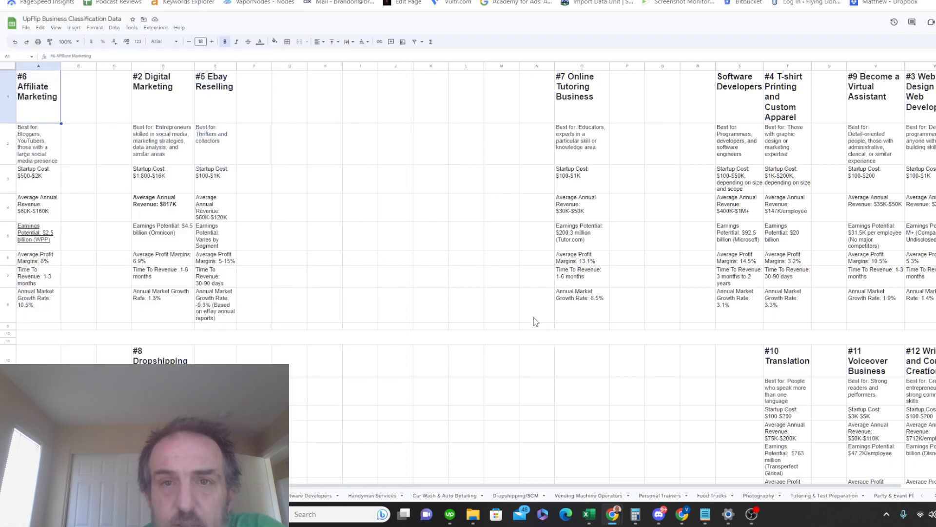
{"action": "left_click", "coordinate": [410, 137]}
{"action": "key", "text": "ctrl+f"}
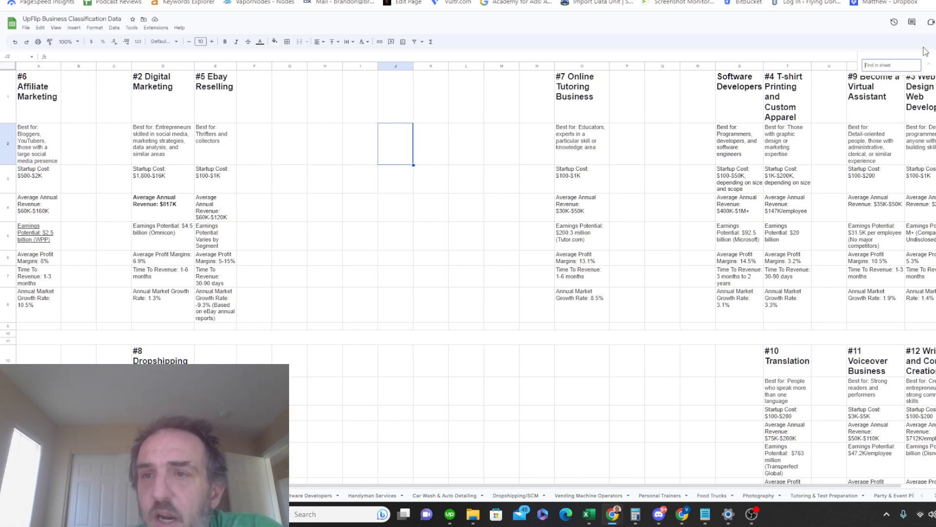
{"action": "right_click", "coordinate": [882, 65]}
{"action": "left_click", "coordinate": [893, 65]}
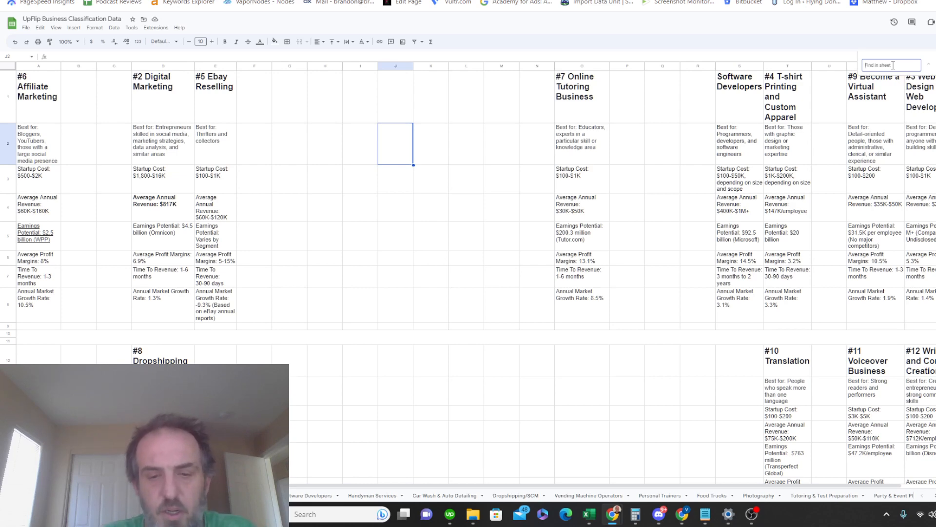
{"action": "type", "text": "Virtu"}
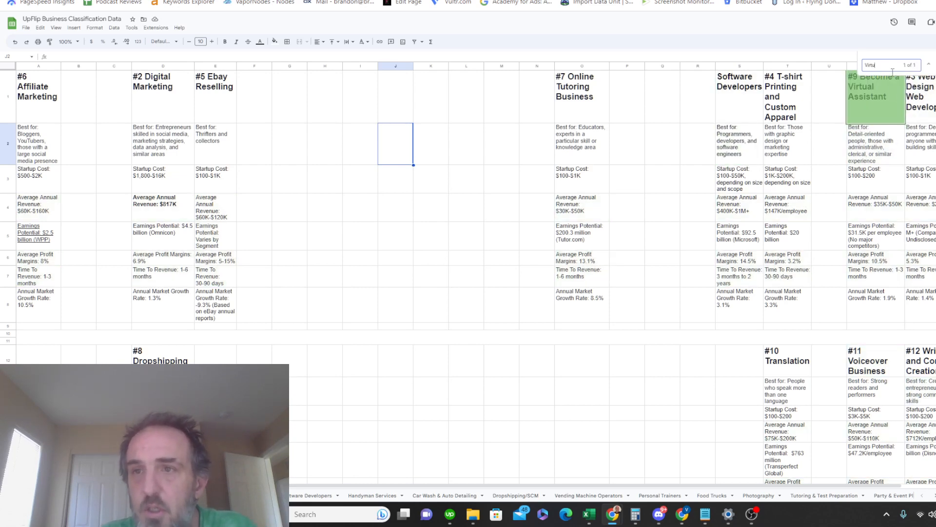
Step: Copy the Become a Virtual Assistant cells, from the heading down to Annual Market Growth Rate
{"action": "left_click", "coordinate": [837, 117]}
{"action": "left_click", "coordinate": [867, 104]}
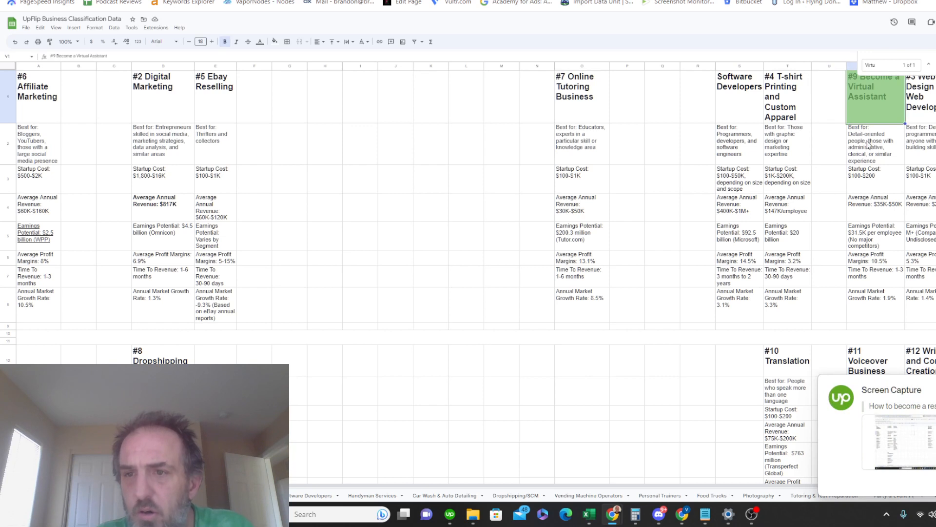
{"action": "left_click", "coordinate": [881, 302], "text": "shift"}
{"action": "key", "text": "ctrl+c"}
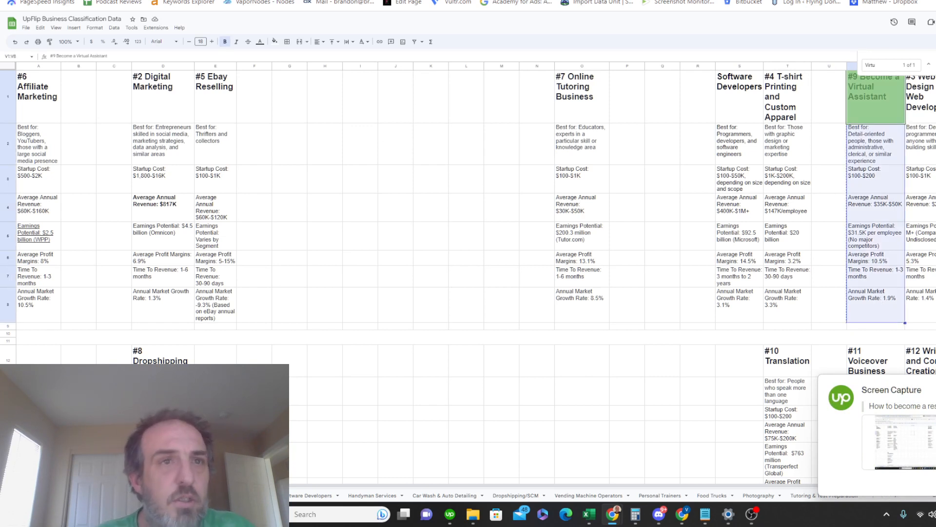
Step: Return to the "On The Side: 25 Side Business Ideas" document and find the "2. Be a Virtual Assistant" section by searching for "Virtual"
{"action": "left_click", "coordinate": [293, 0]}
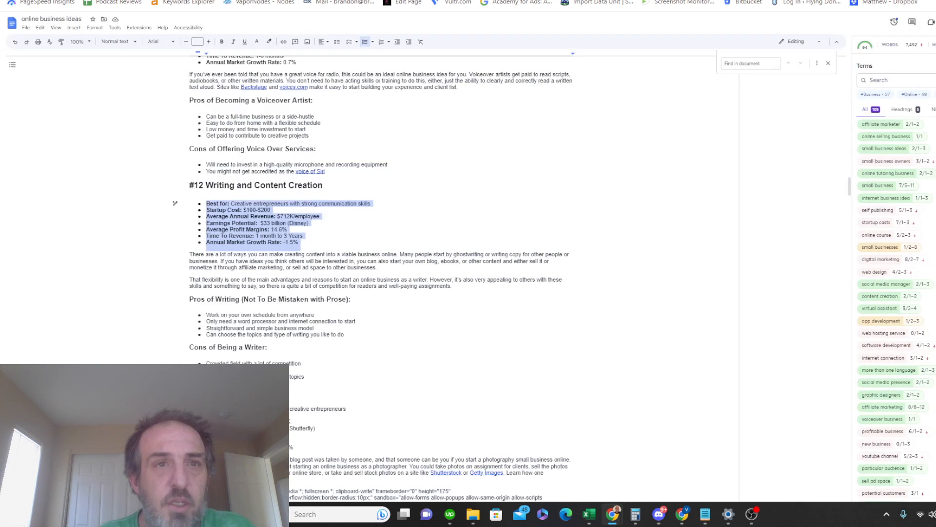
{"action": "left_click", "coordinate": [293, 0]}
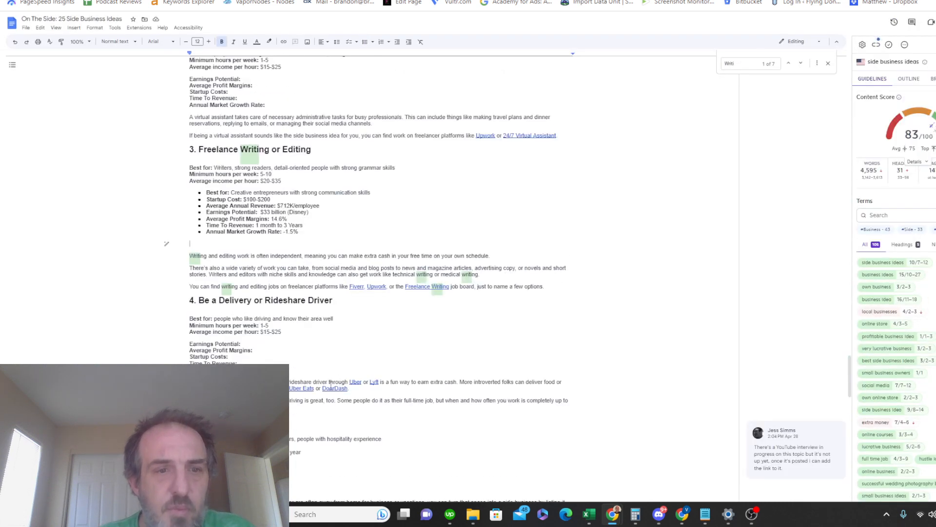
{"action": "left_click", "coordinate": [746, 66]}
{"action": "type", "text": "Virt"}
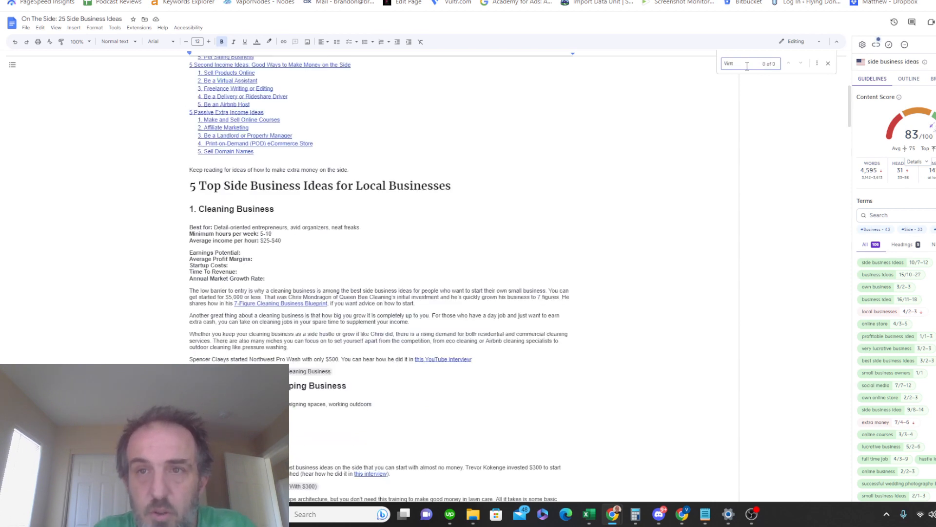
{"action": "type", "text": "ual"}
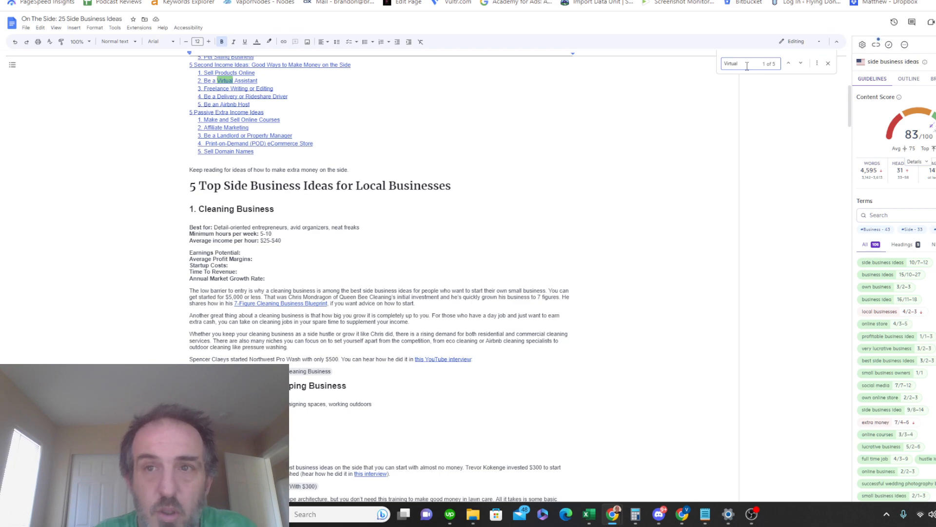
{"action": "left_click", "coordinate": [802, 64]}
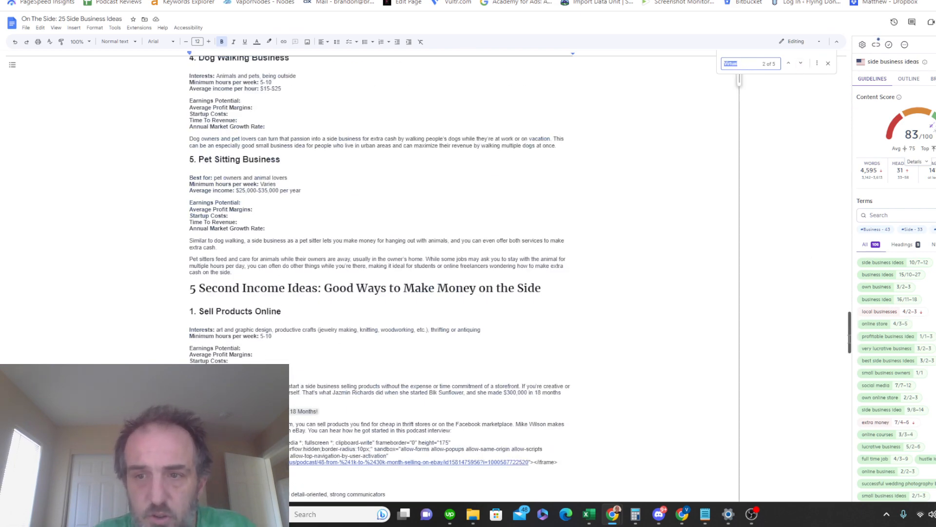
{"action": "scroll", "coordinate": [850, 359], "scroll_direction": "down", "scroll_amount": 4}
{"action": "scroll", "coordinate": [850, 359], "scroll_direction": "down", "scroll_amount": 2}
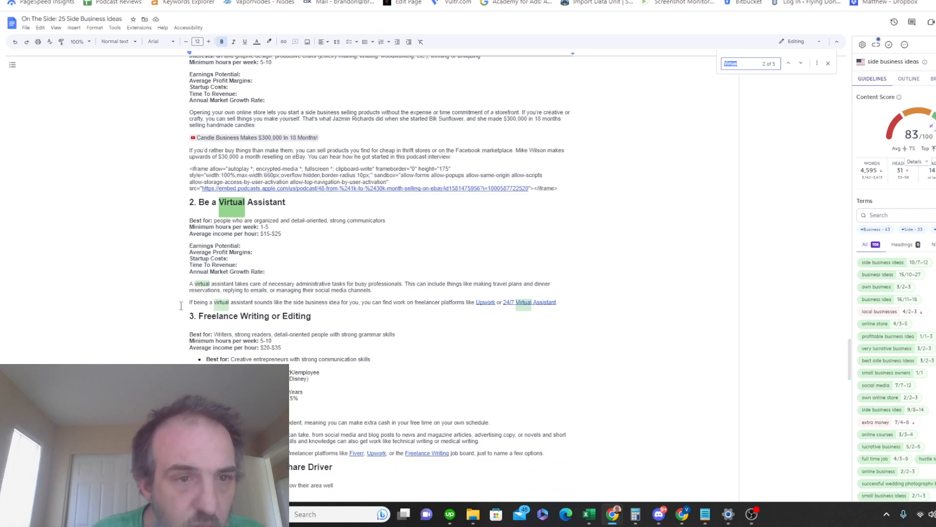
Step: Replace the five empty stat lines under "2. Be a Virtual Assistant" with the copied spreadsheet data, pasted as plain text instead of a table
{"action": "left_click_drag", "start_coordinate": [188, 243], "coordinate": [273, 270]}
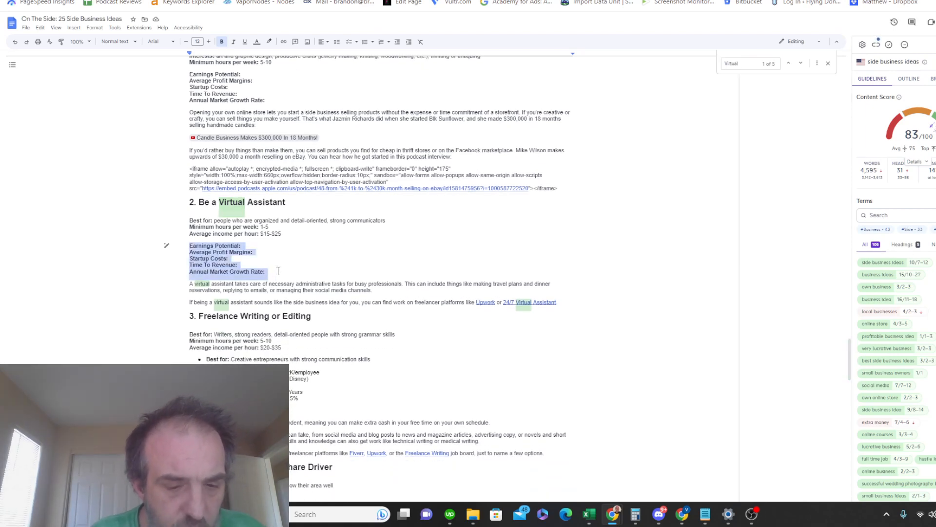
{"action": "key", "text": "ctrl+v"}
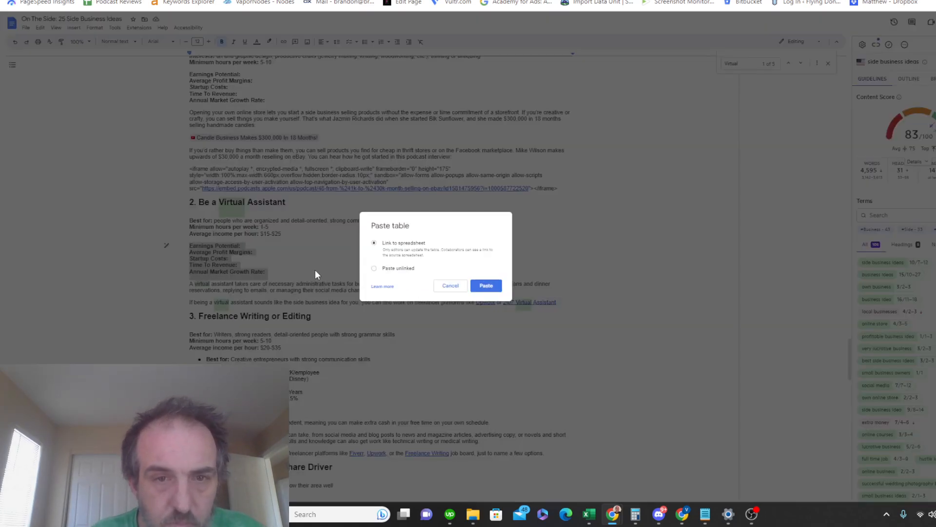
{"action": "left_click", "coordinate": [459, 288]}
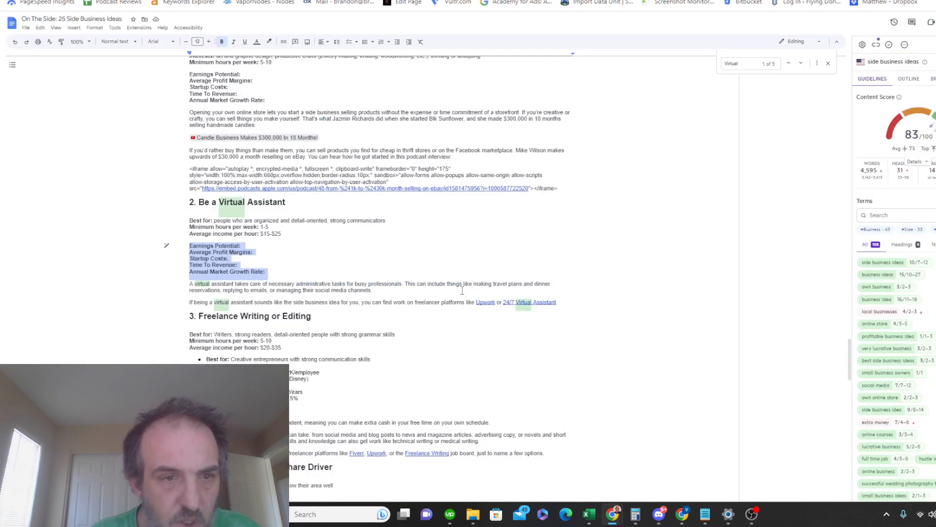
{"action": "key", "text": "ctrl+shift+v"}
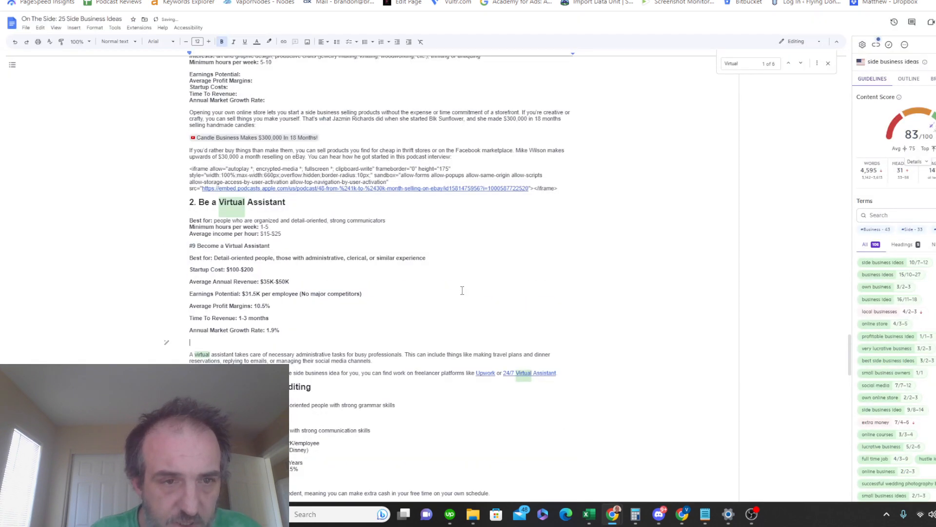
Step: Delete the pasted "#9 Become a Virtual Assistant" line and its blank line, and format the remaining pasted lines as a bulleted list
{"action": "left_click_drag", "start_coordinate": [279, 249], "coordinate": [179, 251]}
{"action": "key", "text": "BackSpace"}
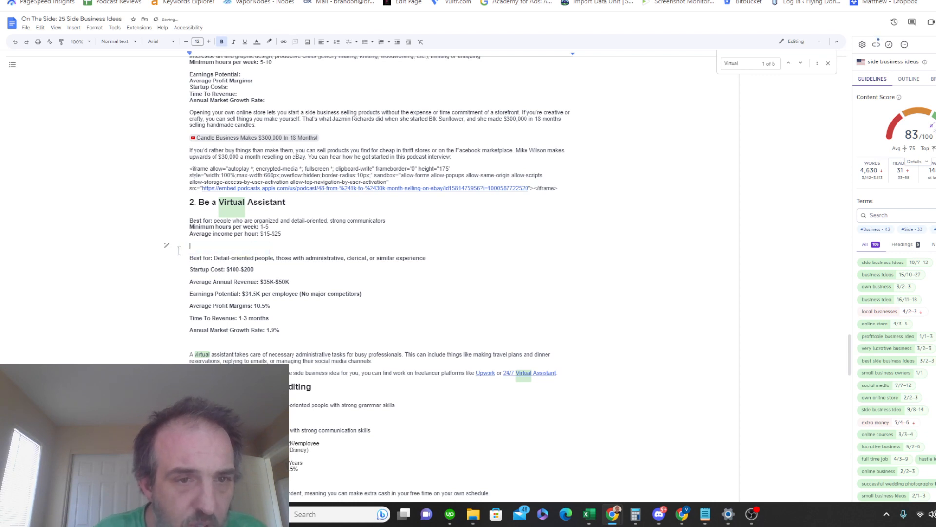
{"action": "key", "text": "BackSpace"}
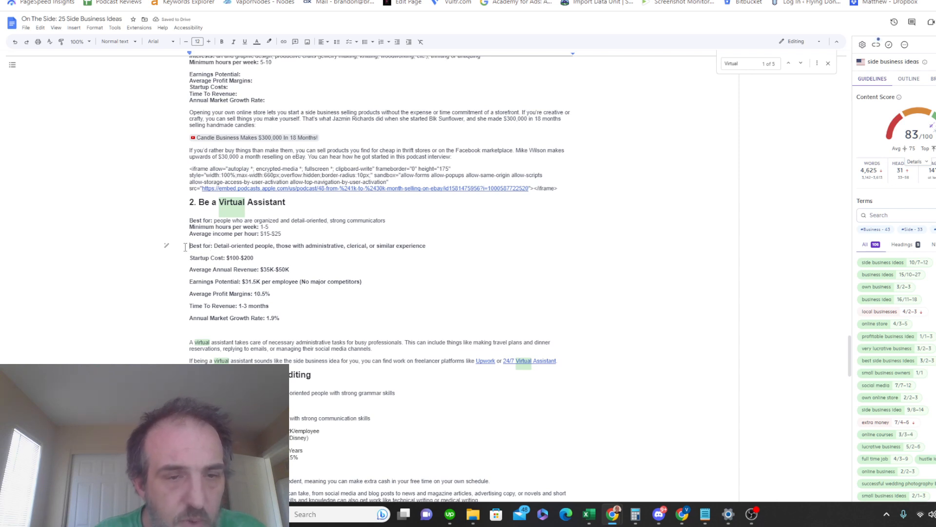
{"action": "left_click_drag", "start_coordinate": [186, 246], "coordinate": [307, 331]}
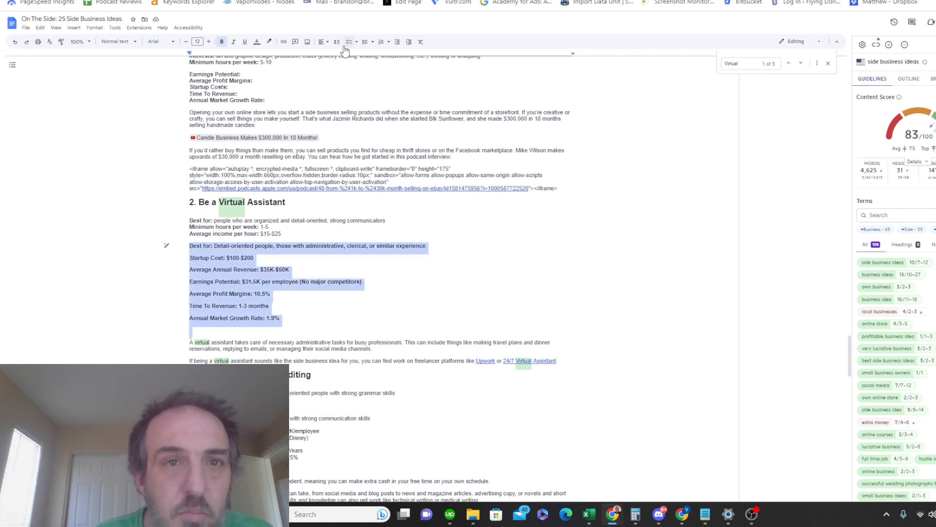
{"action": "left_click", "coordinate": [365, 42]}
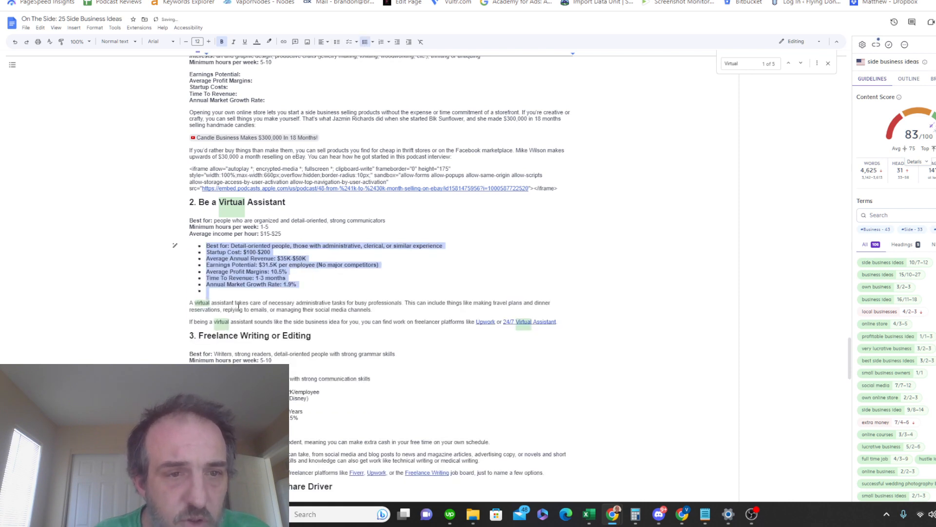
Step: Remove the bold from the values after Best for, Startup Cost and Average Annual Revenue in the Virtual Assistant list, keeping the labels bold
{"action": "left_click_drag", "start_coordinate": [231, 245], "coordinate": [444, 252]}
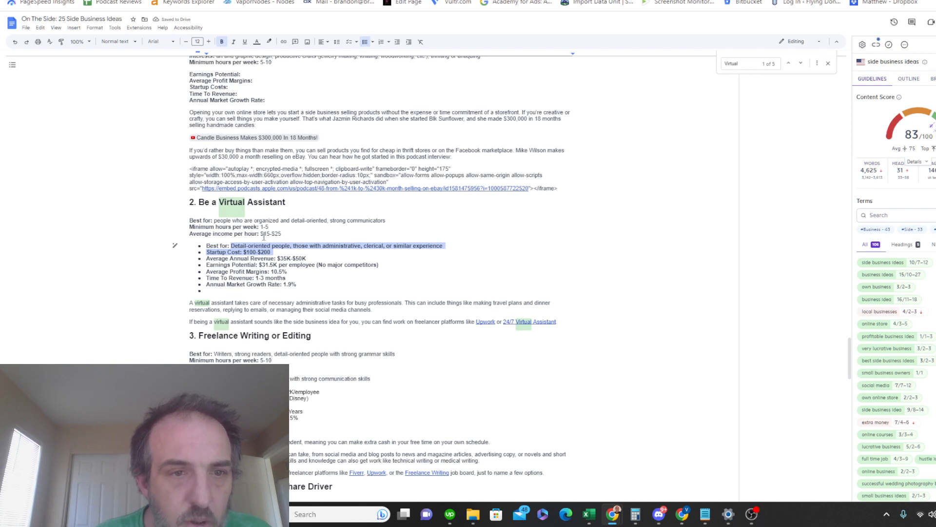
{"action": "left_click", "coordinate": [232, 245]}
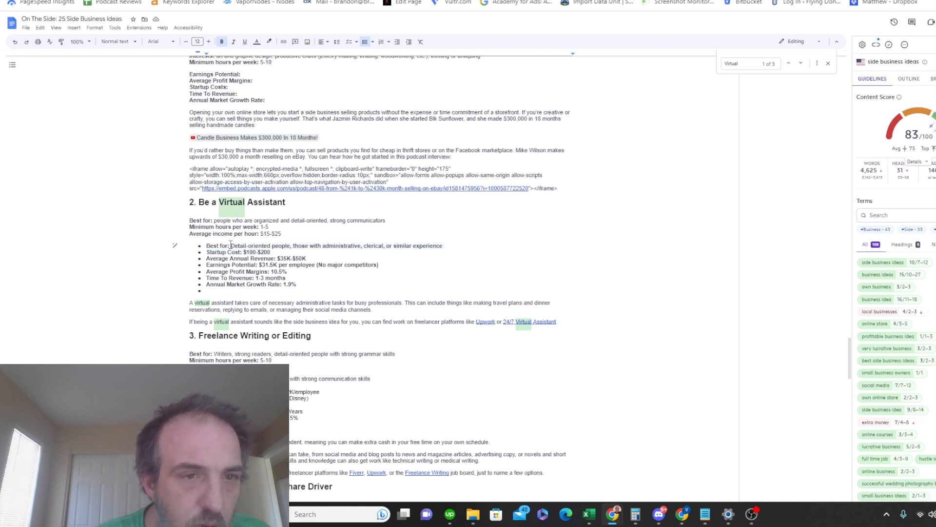
{"action": "left_click_drag", "start_coordinate": [231, 246], "coordinate": [441, 245]}
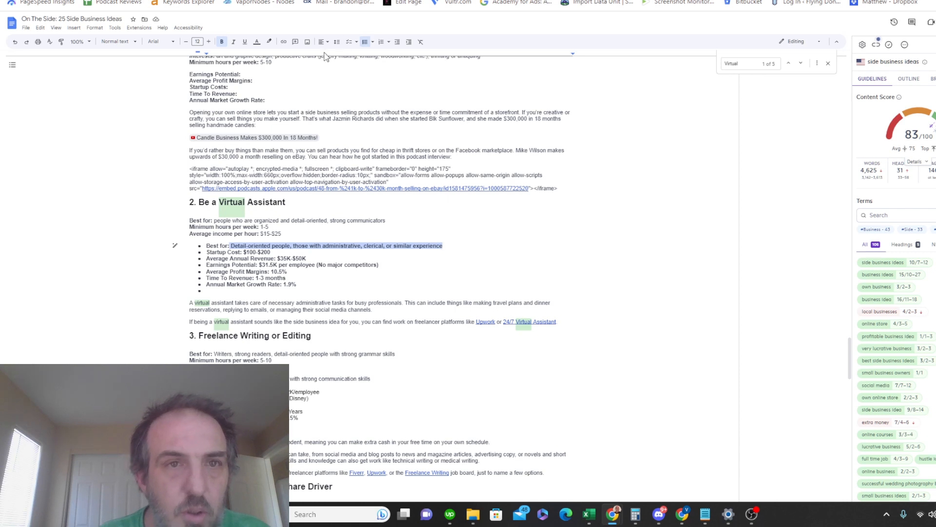
{"action": "left_click", "coordinate": [222, 42]}
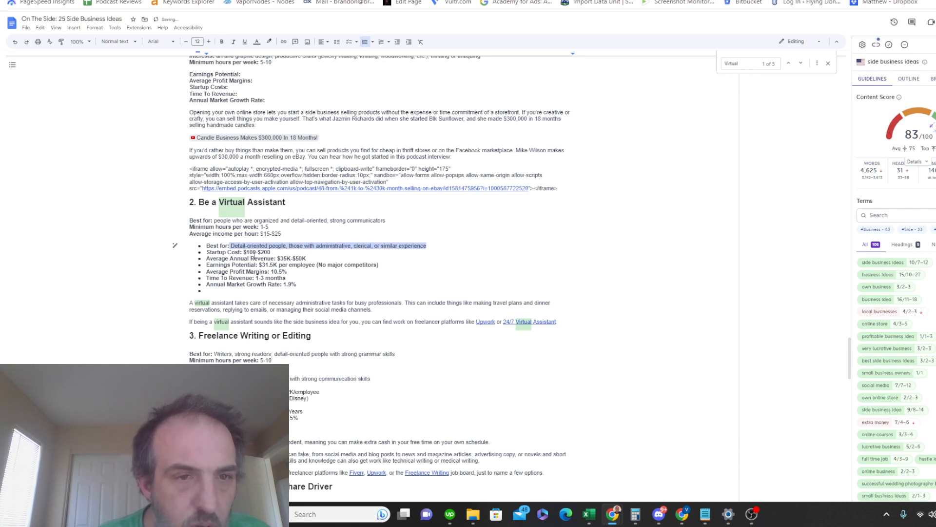
{"action": "left_click_drag", "start_coordinate": [243, 253], "coordinate": [286, 253]}
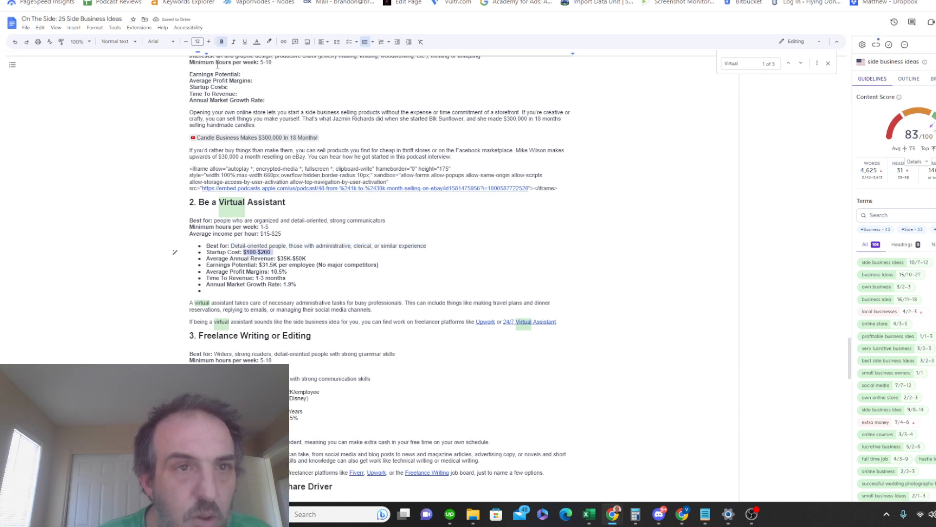
{"action": "left_click", "coordinate": [222, 42]}
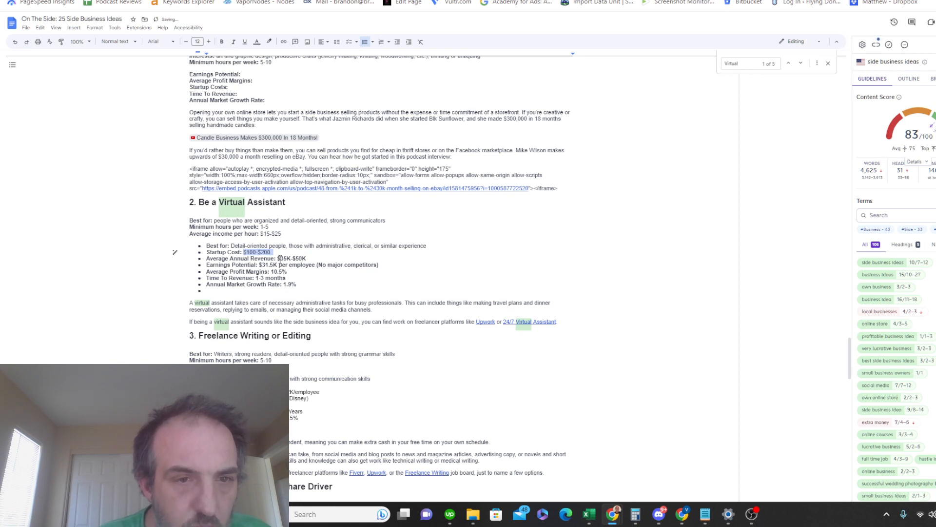
{"action": "left_click_drag", "start_coordinate": [277, 258], "coordinate": [308, 259]}
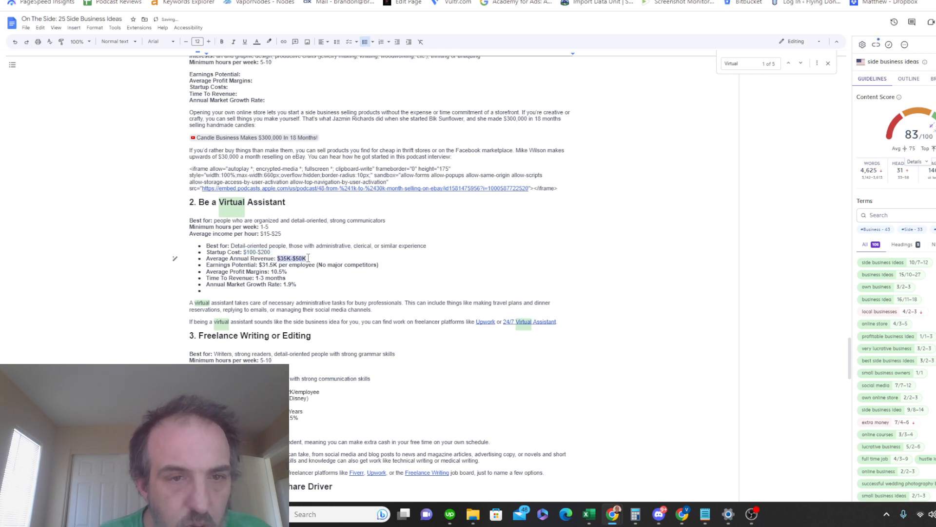
{"action": "left_click", "coordinate": [222, 42]}
Step: Remove the bold from the Earnings Potential, Average Profit Margins, Time To Revenue and Annual Market Growth Rate values in the Virtual Assistant list
{"action": "left_click_drag", "start_coordinate": [259, 265], "coordinate": [385, 266]}
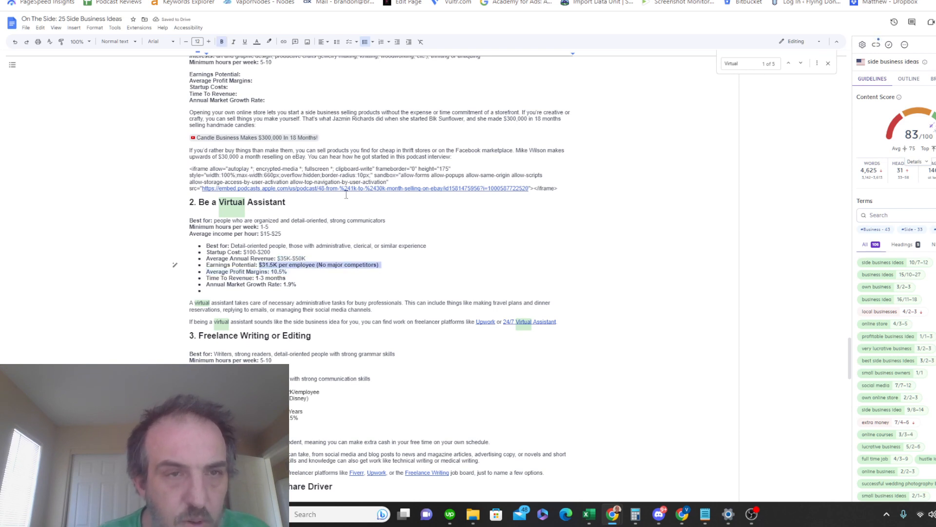
{"action": "left_click", "coordinate": [222, 42]}
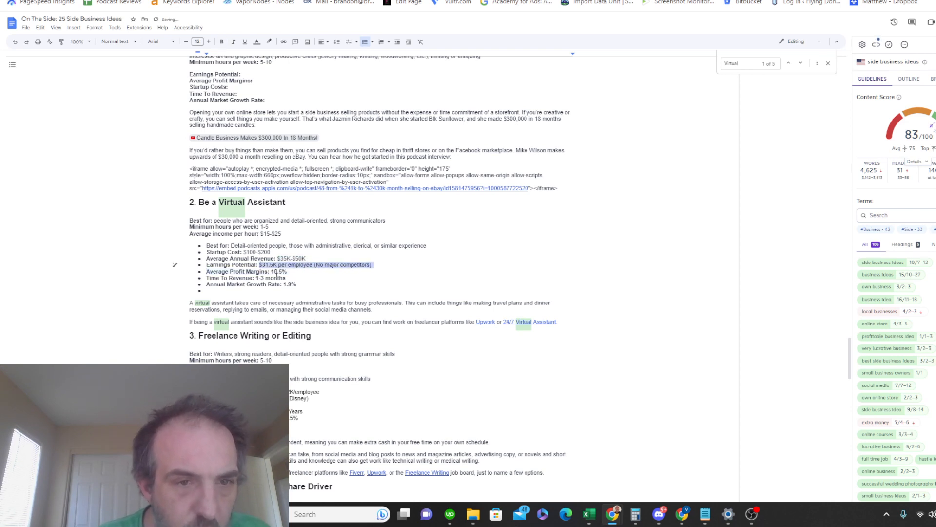
{"action": "left_click_drag", "start_coordinate": [271, 271], "coordinate": [293, 271]}
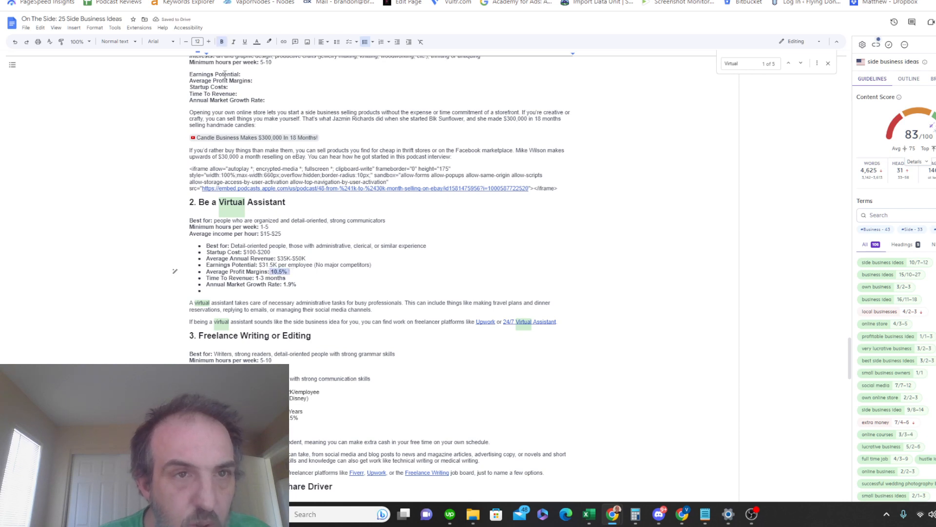
{"action": "left_click", "coordinate": [222, 42]}
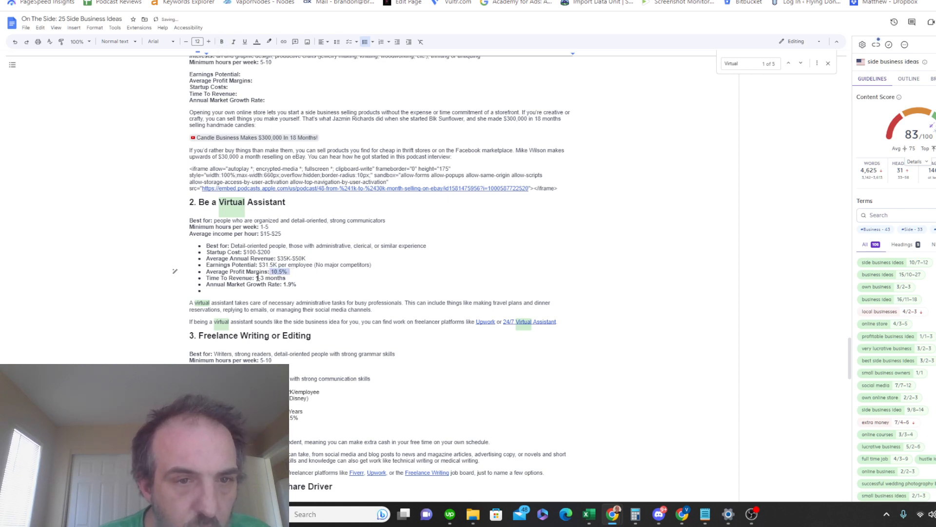
{"action": "left_click_drag", "start_coordinate": [256, 278], "coordinate": [288, 278]}
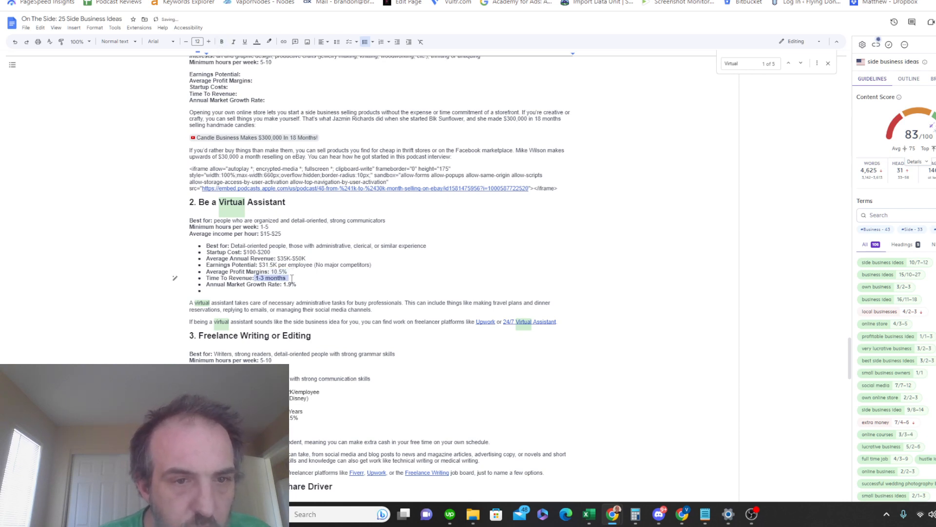
{"action": "left_click", "coordinate": [224, 43]}
{"action": "left_click_drag", "start_coordinate": [283, 285], "coordinate": [298, 284]}
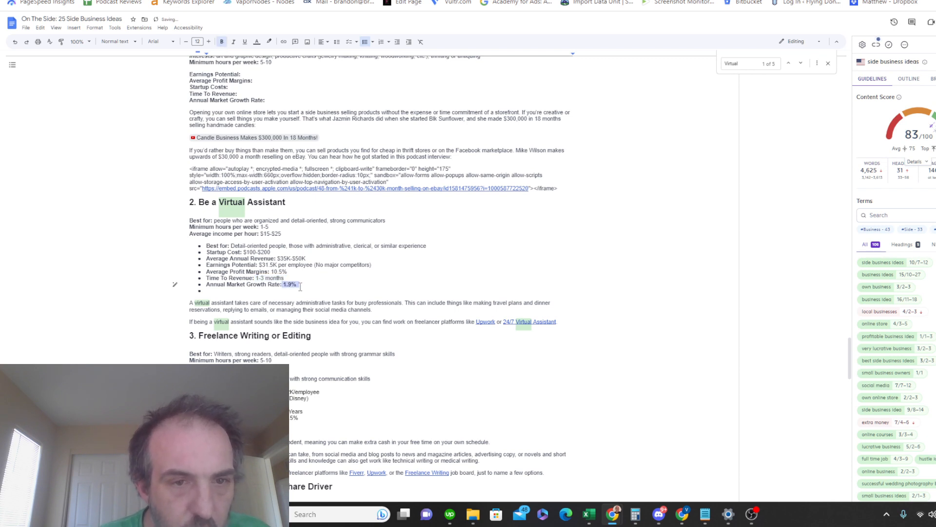
{"action": "left_click", "coordinate": [222, 42]}
Step: Remove the empty bullet below Annual Market Growth Rate at the end of the Virtual Assistant list
{"action": "left_click", "coordinate": [400, 310]}
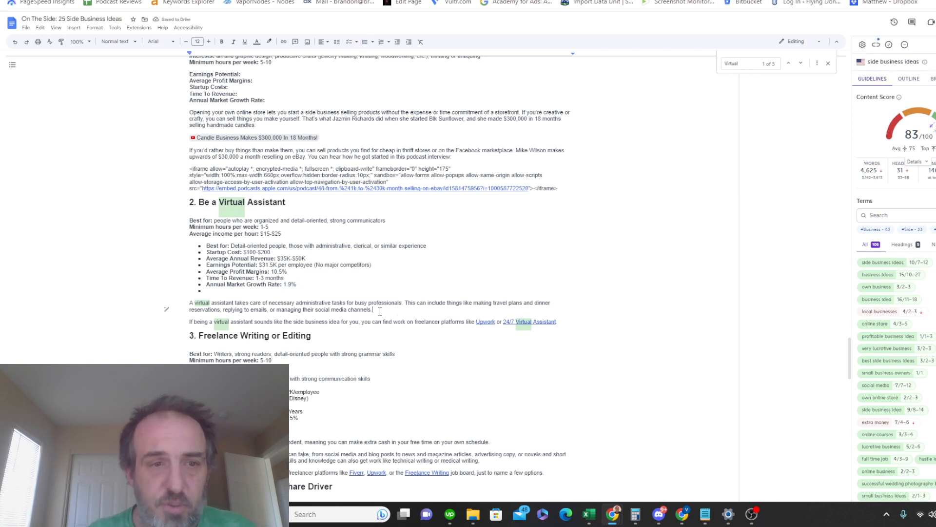
{"action": "left_click", "coordinate": [229, 290]}
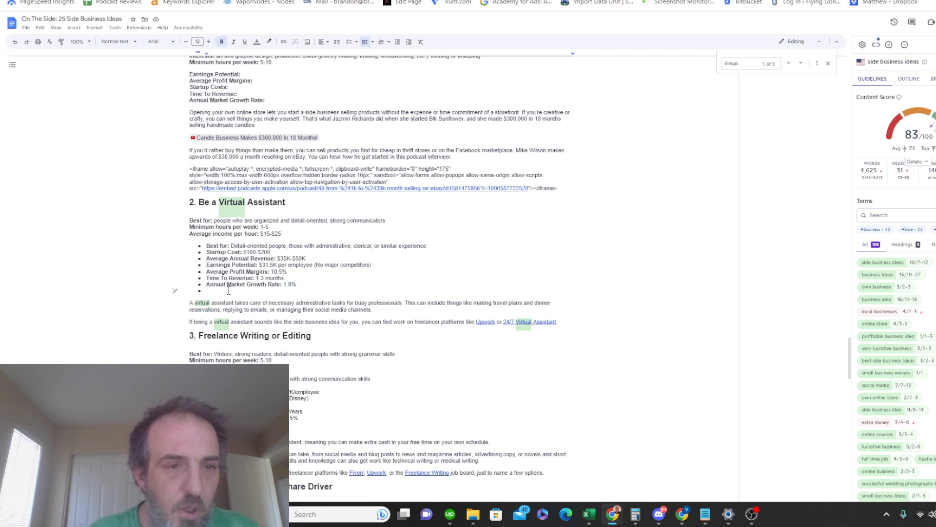
{"action": "key", "text": "BackSpace"}
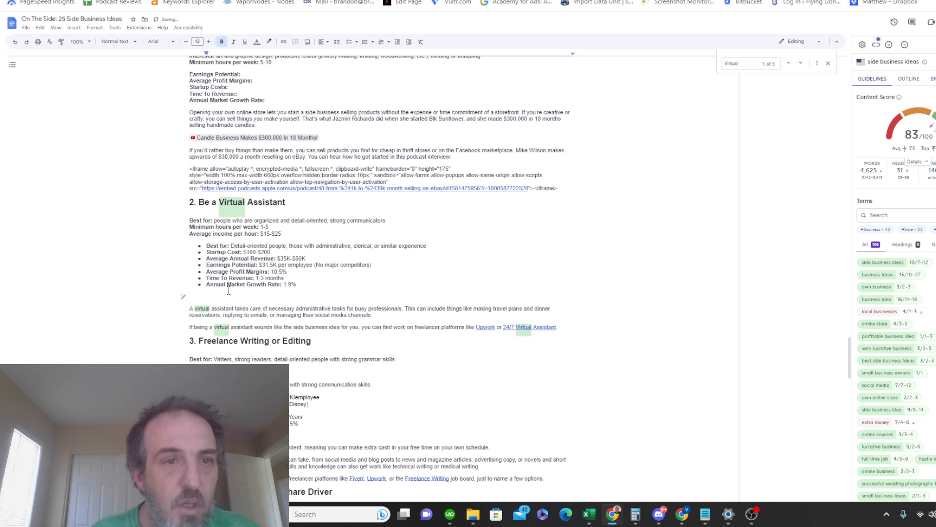
{"action": "key", "text": "BackSpace"}
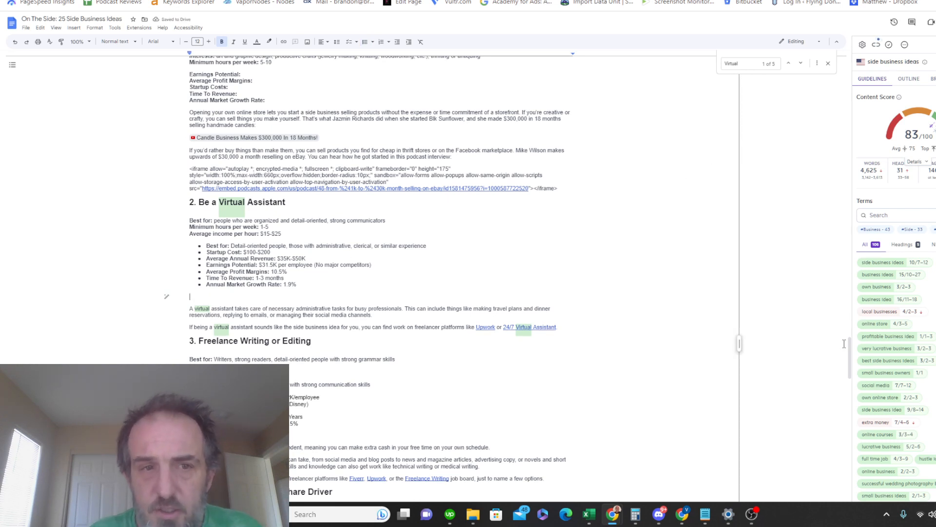
Step: Find the "4. Personal Trainer" section in the article and place the cursor on its empty Annual Market Growth Rate line
{"action": "scroll", "coordinate": [848, 361], "scroll_direction": "up", "scroll_amount": 5}
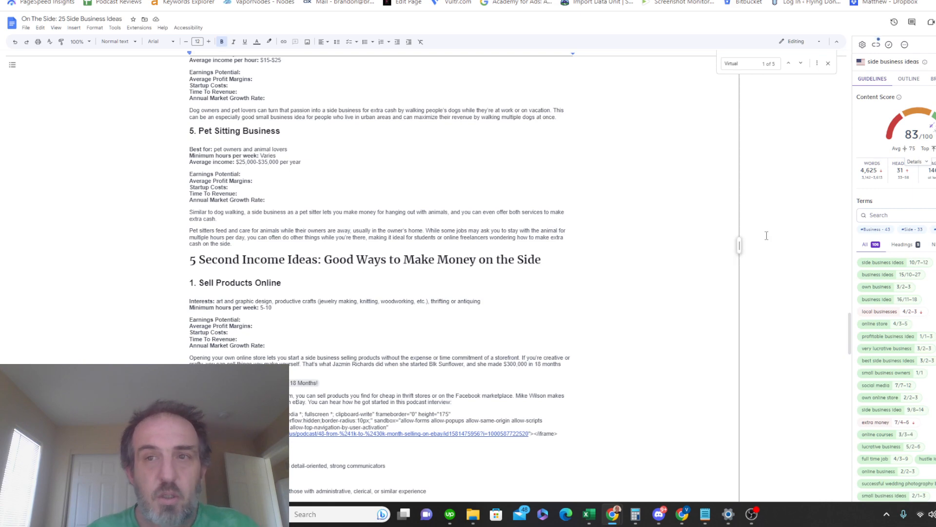
{"action": "left_click_drag", "start_coordinate": [850, 325], "coordinate": [853, 464]}
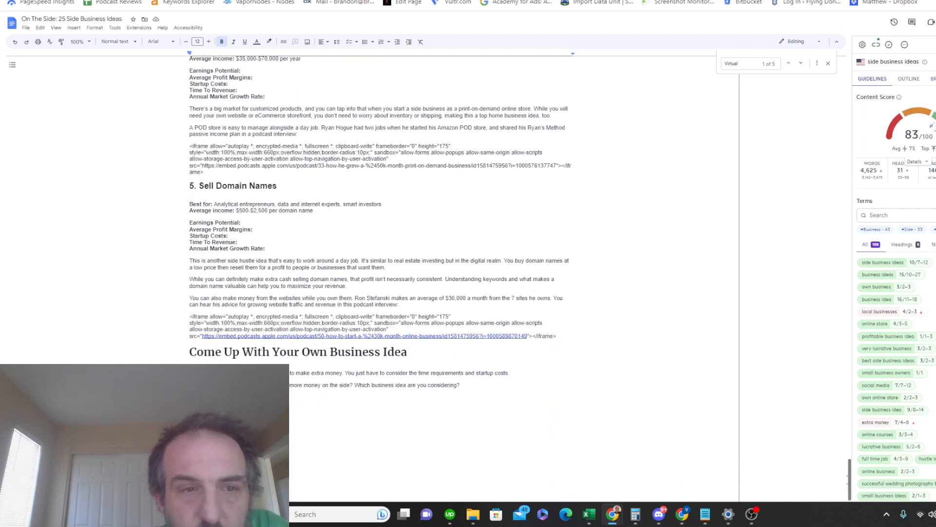
{"action": "left_click_drag", "start_coordinate": [851, 481], "coordinate": [803, 236]}
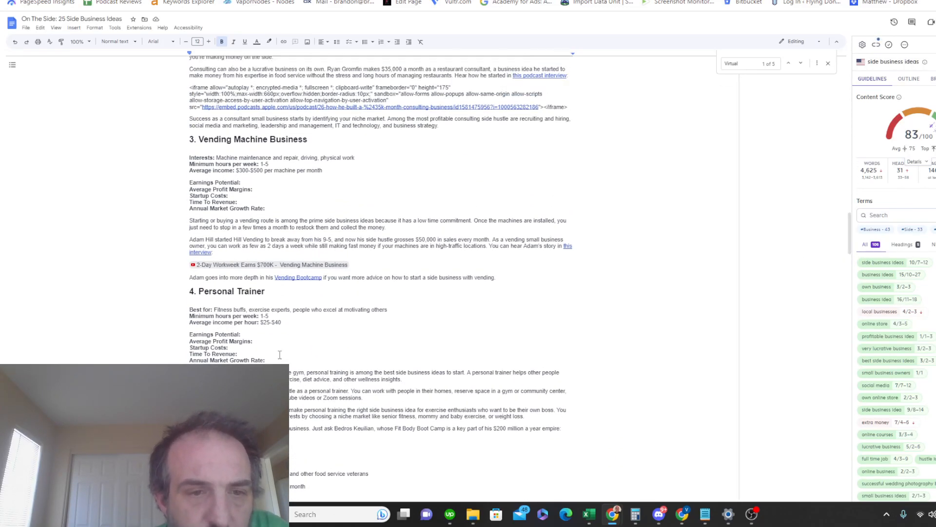
{"action": "left_click", "coordinate": [283, 360]}
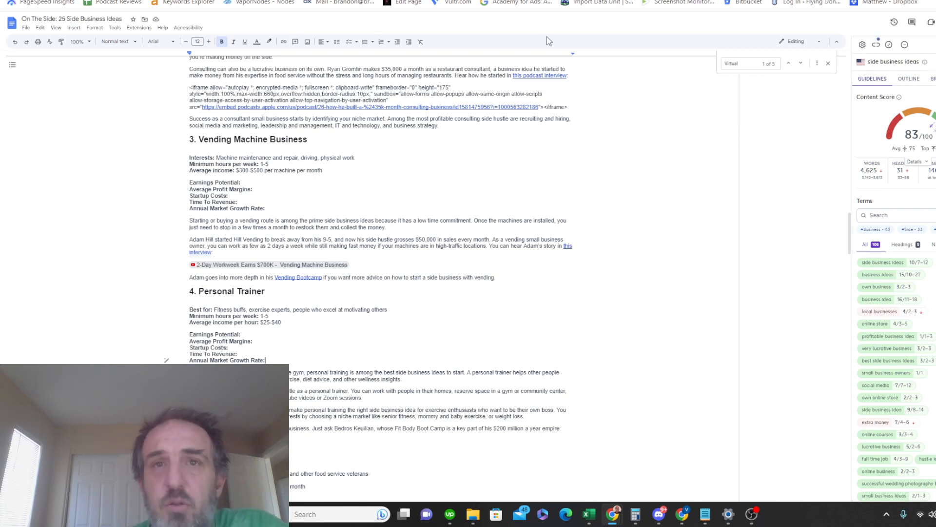
Step: Switch to IBISWorld, search for "Personal Tr" and open the OD4189 Personal Trainers in the US report
{"action": "left_click", "coordinate": [542, 0]}
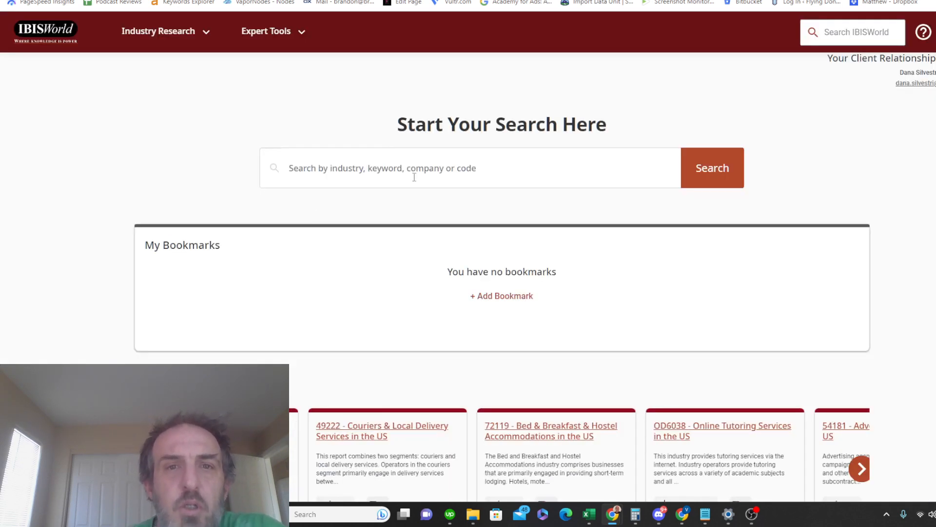
{"action": "left_click", "coordinate": [402, 155]}
{"action": "type", "text": "Pe"}
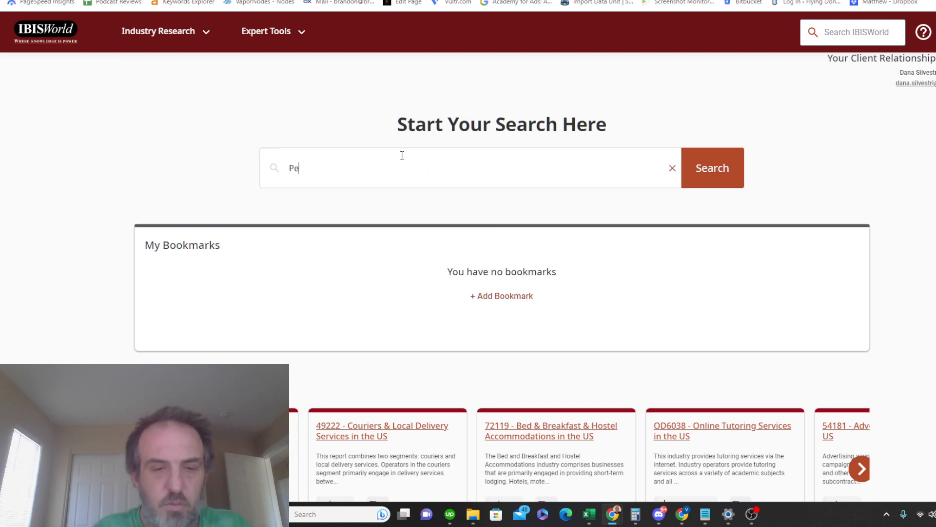
{"action": "type", "text": "rsonal Tr"}
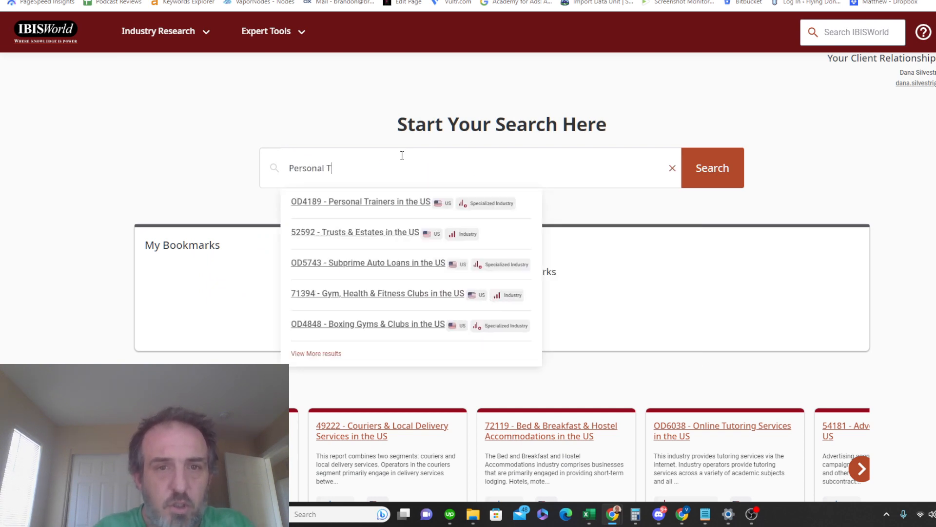
{"action": "left_click", "coordinate": [388, 207]}
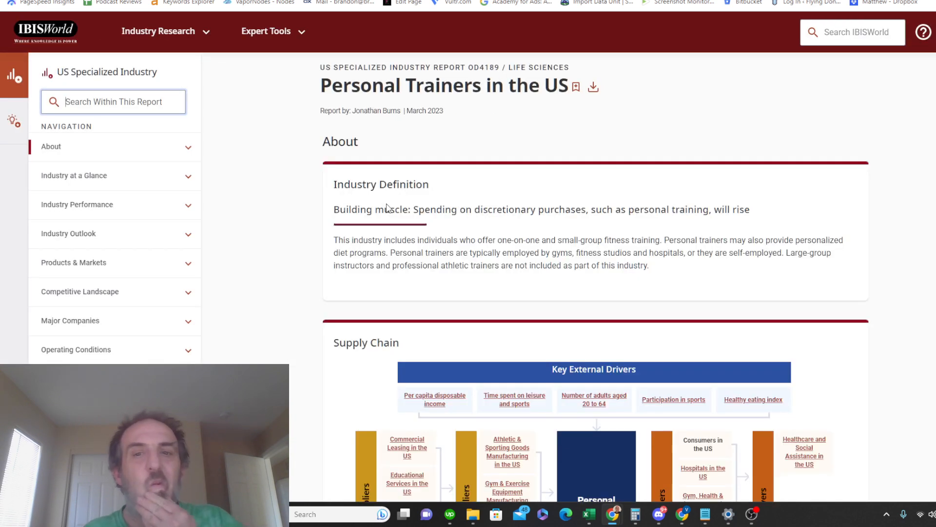
Step: Check the 2023–2028 annual revenue growth in the report's Industry at a Glance section
{"action": "left_click", "coordinate": [73, 178]}
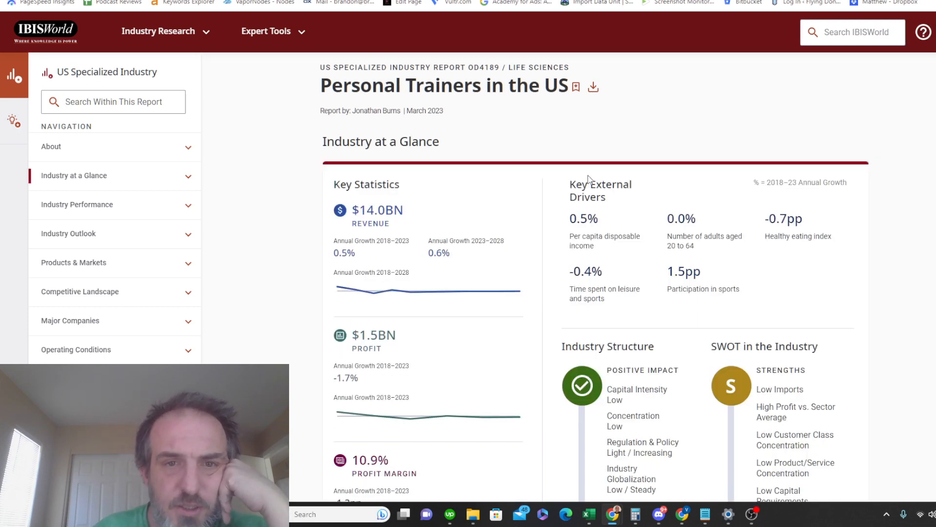
{"action": "scroll", "coordinate": [615, 172], "scroll_direction": "down", "scroll_amount": 1}
{"action": "scroll", "coordinate": [447, 174], "scroll_direction": "down", "scroll_amount": 1}
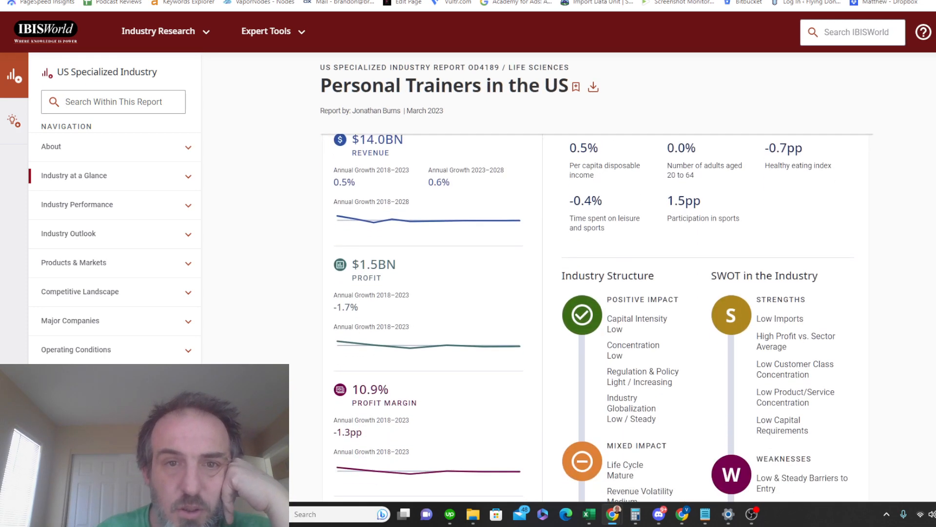
{"action": "triple_click", "coordinate": [428, 188]}
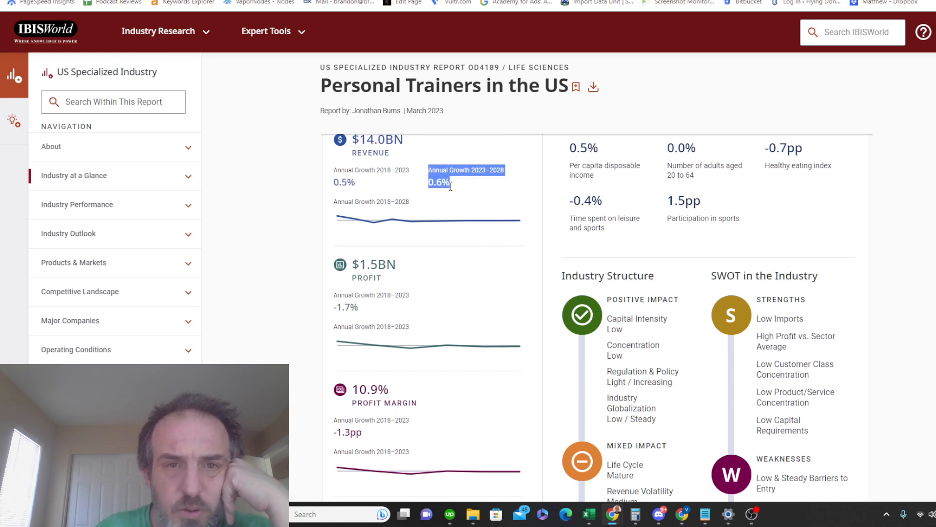
{"action": "triple_click", "coordinate": [428, 187]}
{"action": "left_click", "coordinate": [427, 187]}
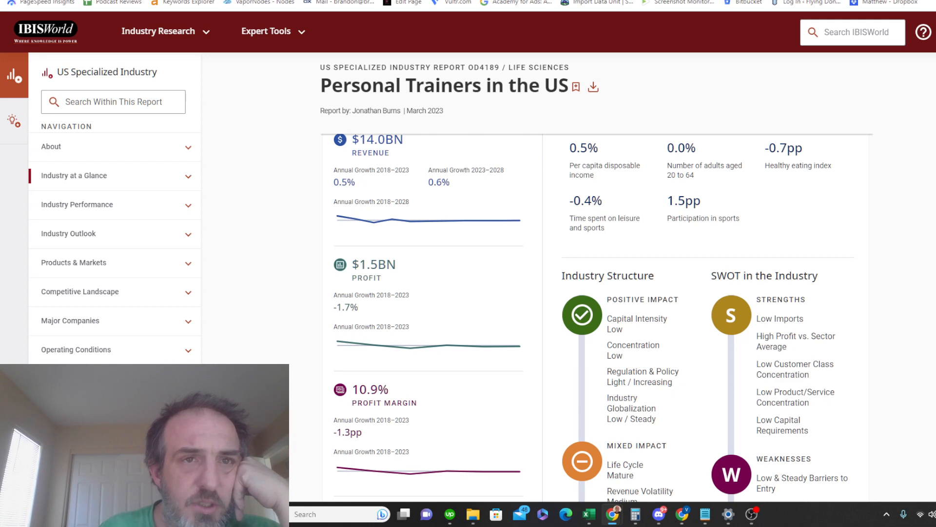
Step: Return to the side business ideas document and enter 0.6% as the Annual Market Growth Rate under "3. Vending Machine Business"
{"action": "key", "text": "ctrl+Tab"}
{"action": "key", "text": "ctrl+Tab"}
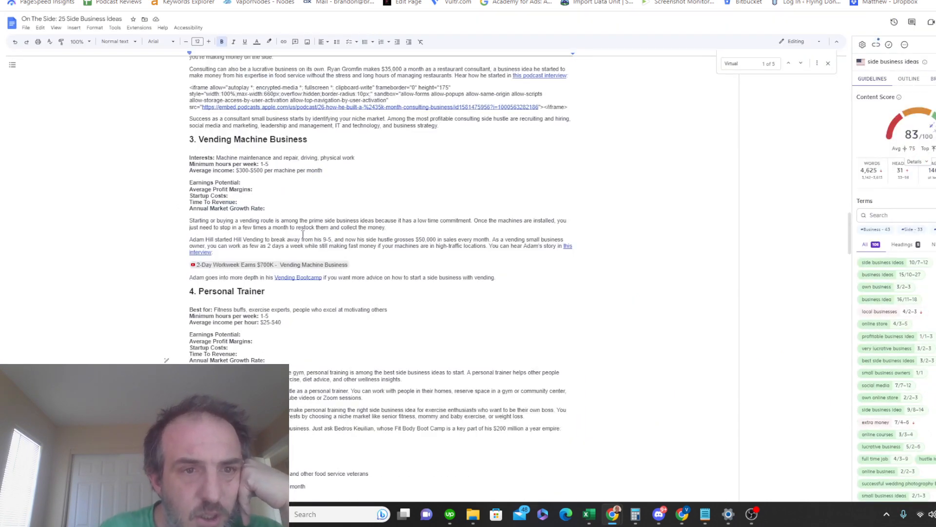
{"action": "left_click", "coordinate": [284, 208]}
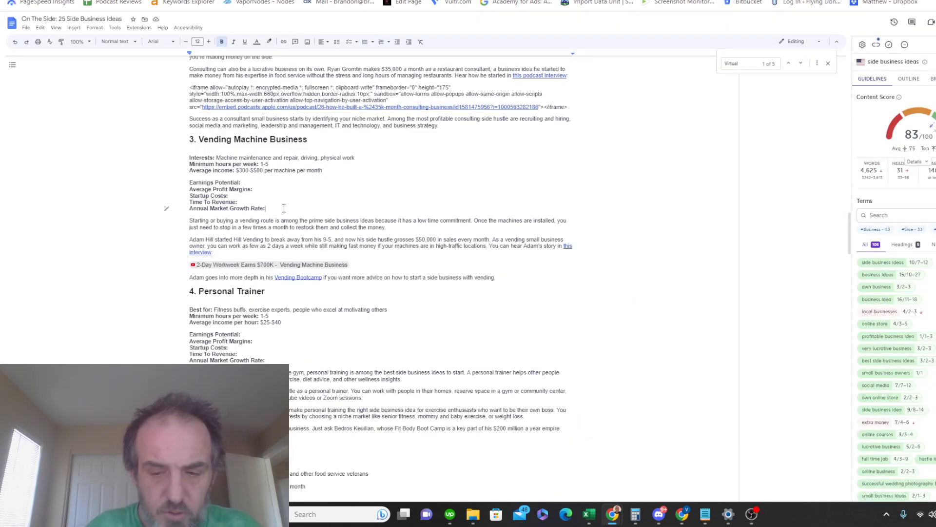
{"action": "type", "text": ".6%"}
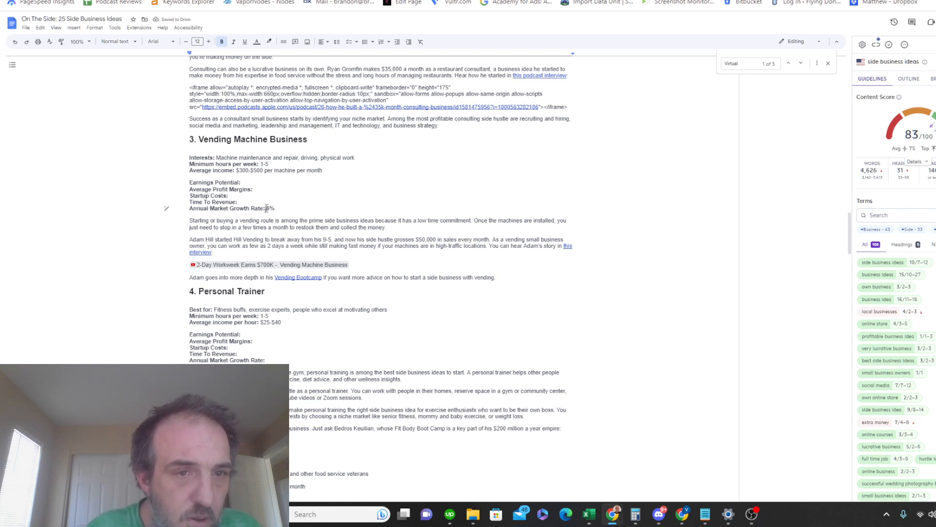
{"action": "left_click", "coordinate": [269, 209]}
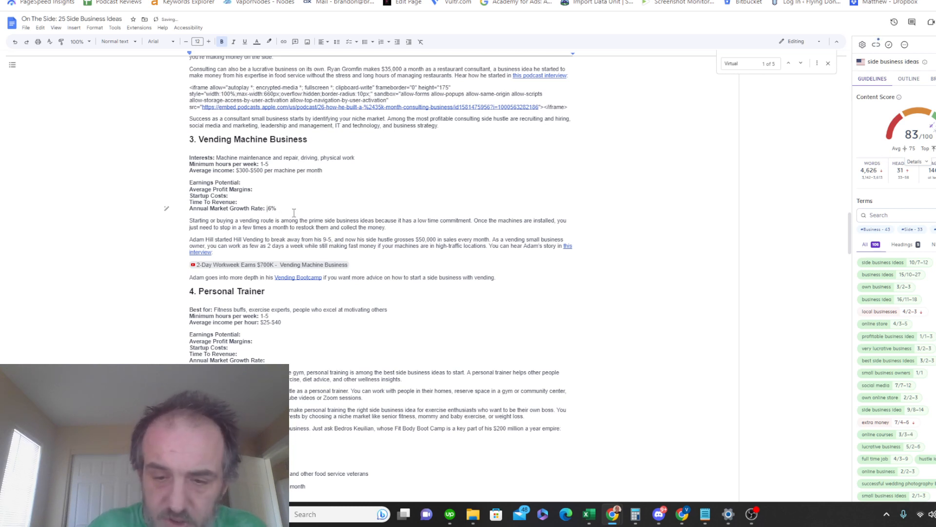
{"action": "type", "text": "."}
{"action": "key", "text": "Left"}
{"action": "type", "text": "0"}
{"action": "left_click", "coordinate": [269, 204]}
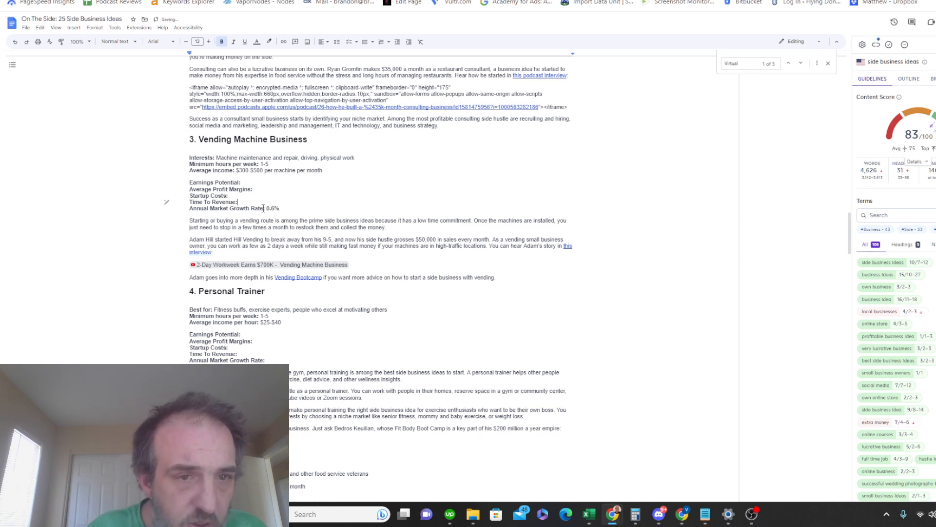
Step: Remove the bold formatting from the 0.6% growth rate value under "3. Vending Machine Business"
{"action": "left_click_drag", "start_coordinate": [267, 209], "coordinate": [281, 210]}
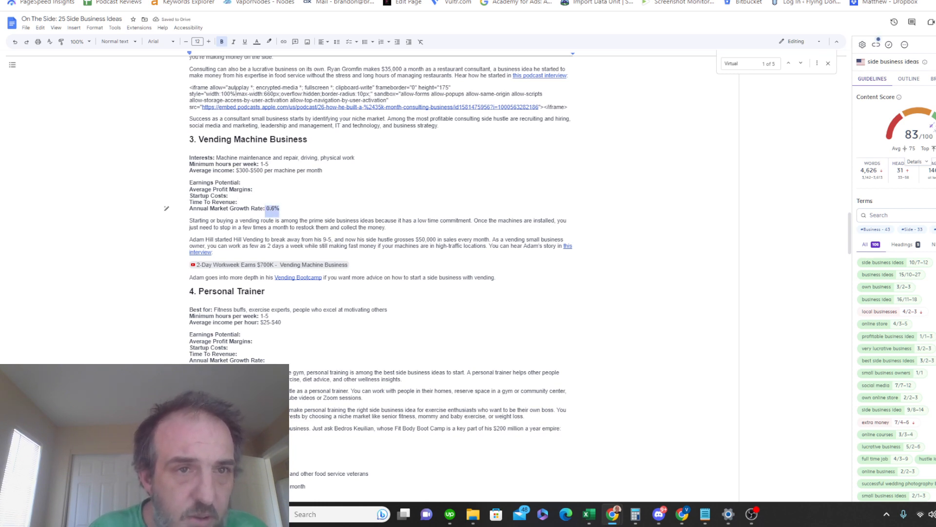
{"action": "left_click", "coordinate": [222, 42]}
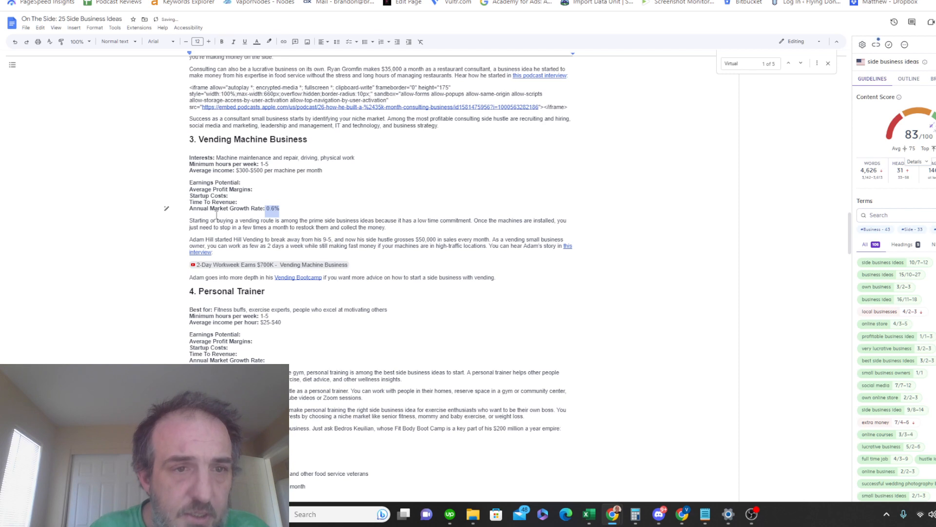
{"action": "left_click", "coordinate": [274, 190]}
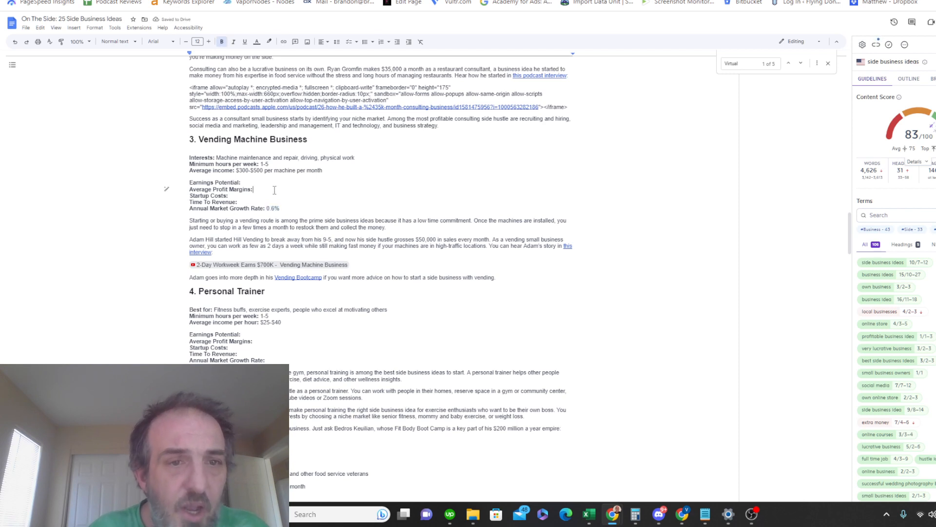
Step: Copy the 10.9% profit margin from the IBISWorld Personal Trainers report into the document's Average Profit Margins line under "4. Personal Trainer"
{"action": "left_click", "coordinate": [551, 0]}
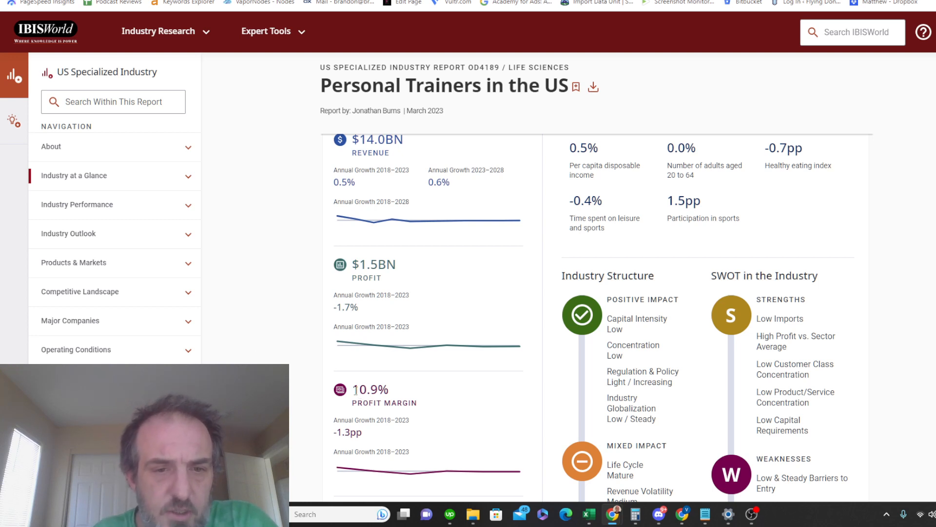
{"action": "left_click_drag", "start_coordinate": [353, 386], "coordinate": [425, 406]}
{"action": "key", "text": "ctrl+c"}
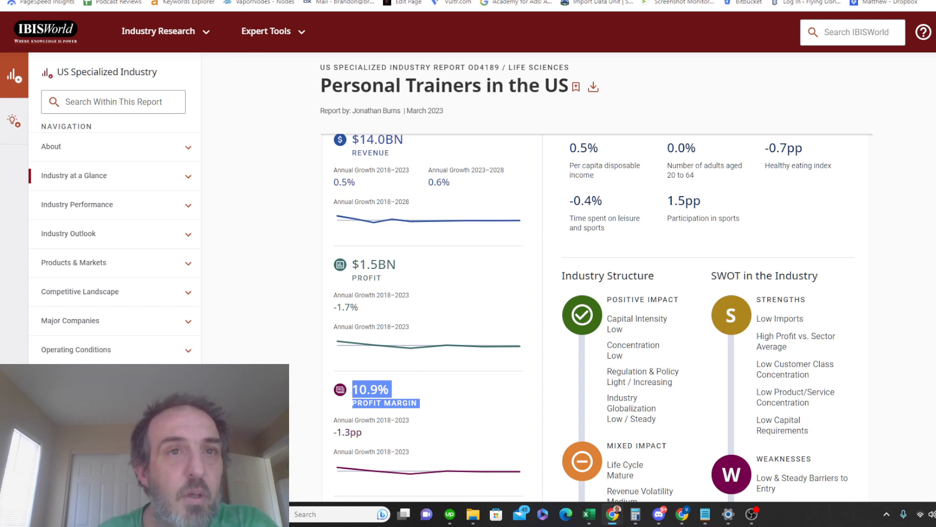
{"action": "left_click", "coordinate": [258, 0]}
{"action": "left_click", "coordinate": [259, 342]}
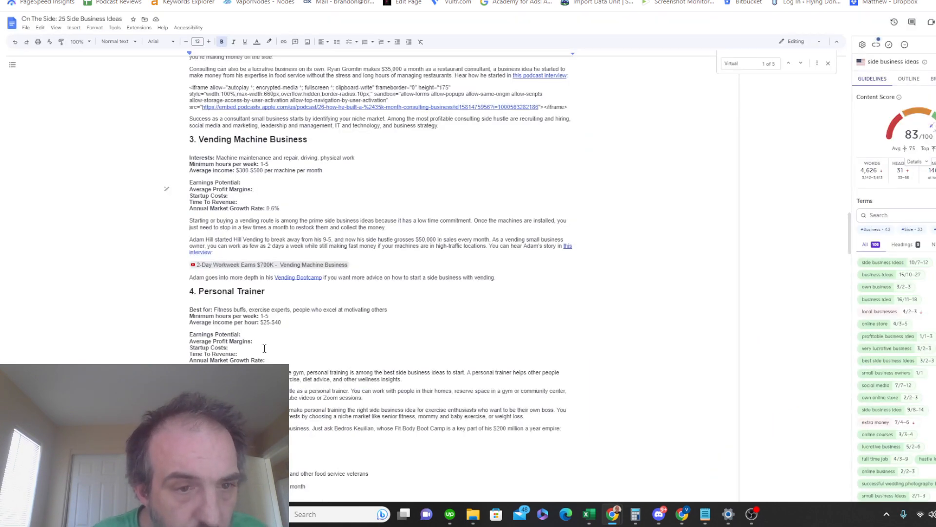
{"action": "left_click", "coordinate": [262, 345]}
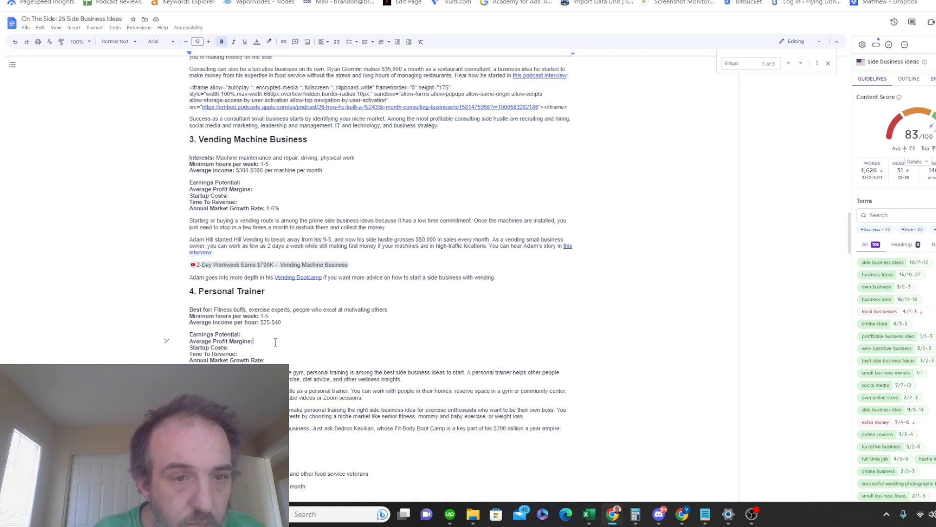
{"action": "key", "text": "ctrl+v"}
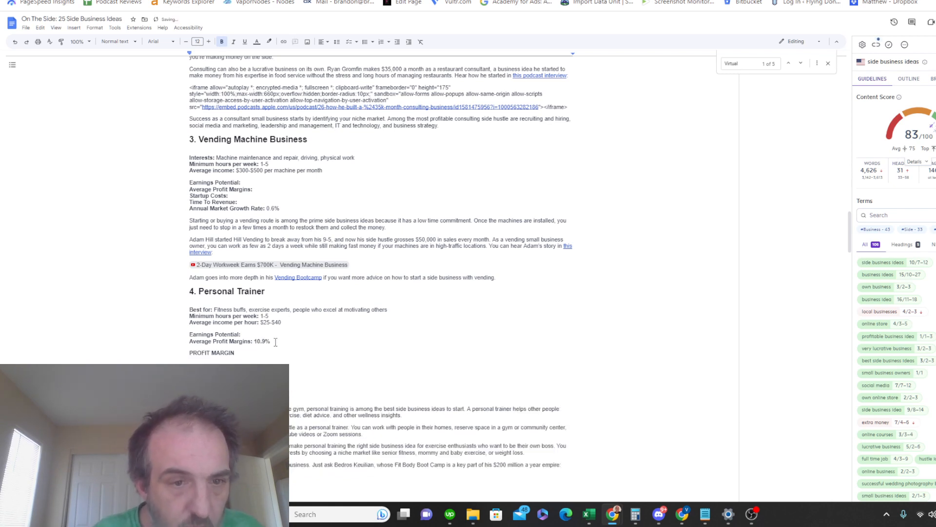
Step: Remove bold from the pasted 10.9% and delete the stray "PROFIT MARGIN" text, keeping Startup Costs on its own line
{"action": "left_click", "coordinate": [257, 343]}
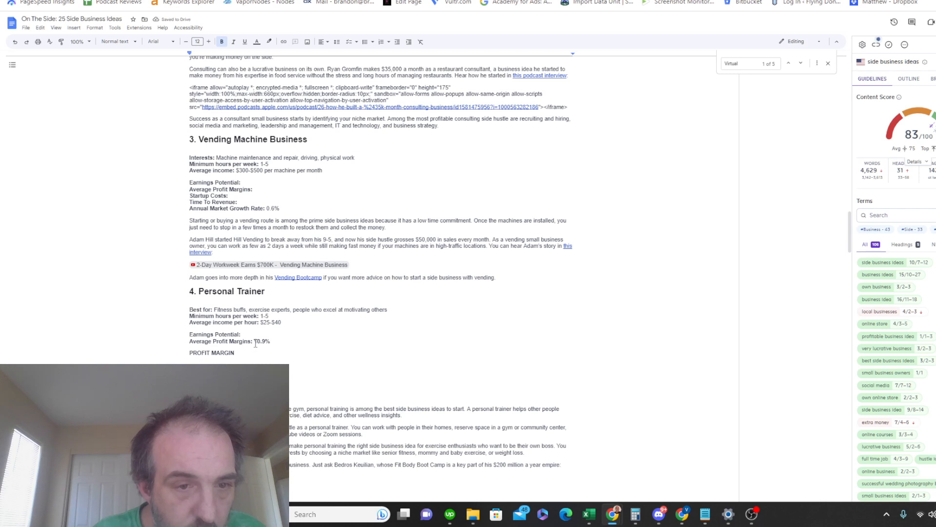
{"action": "left_click_drag", "start_coordinate": [257, 343], "coordinate": [278, 344]}
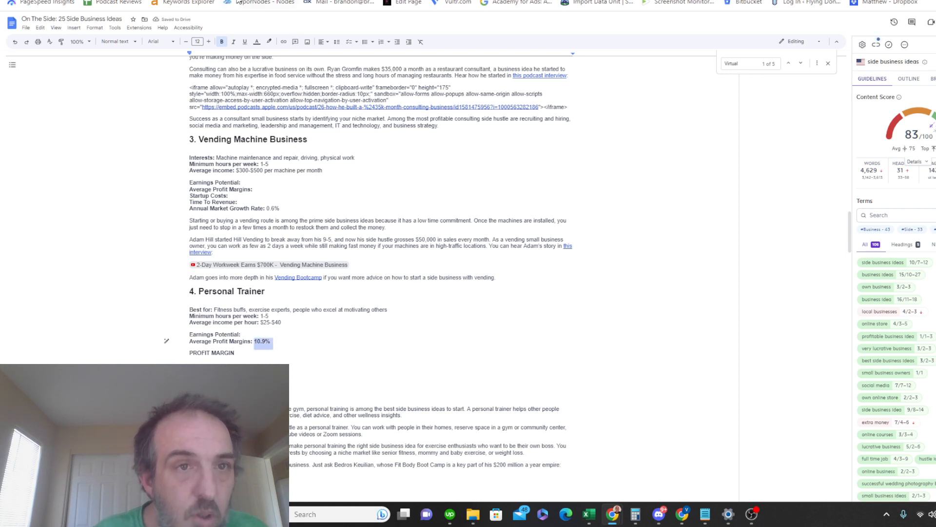
{"action": "left_click", "coordinate": [222, 42]}
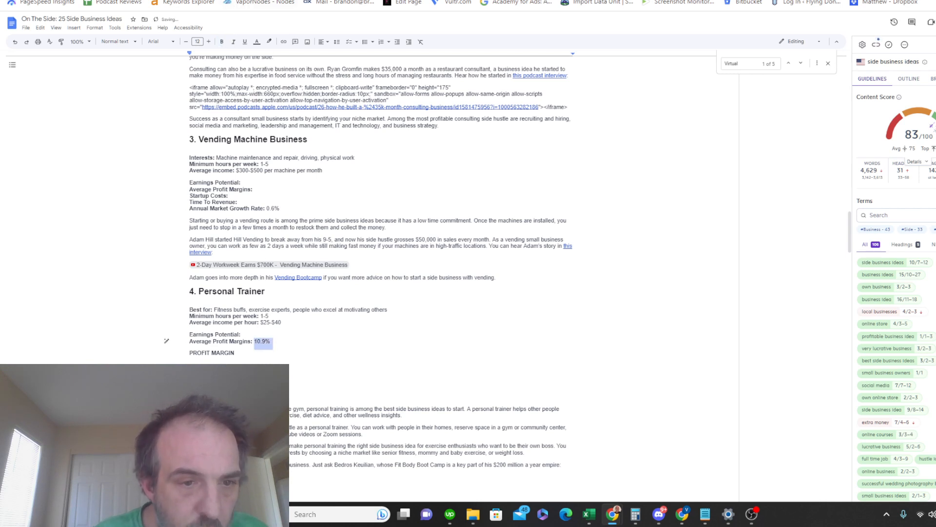
{"action": "left_click_drag", "start_coordinate": [192, 378], "coordinate": [188, 356]}
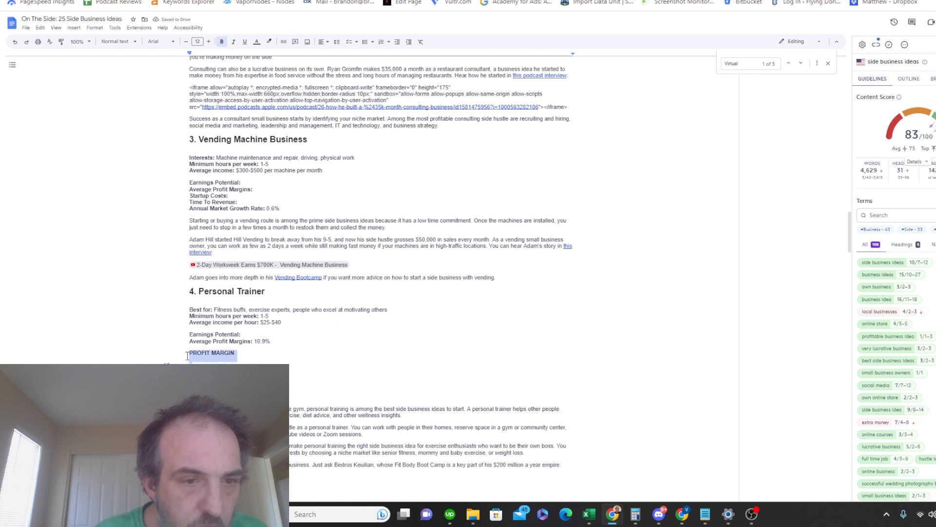
{"action": "type", "text": "Startup Costs: Time To Revenue:"}
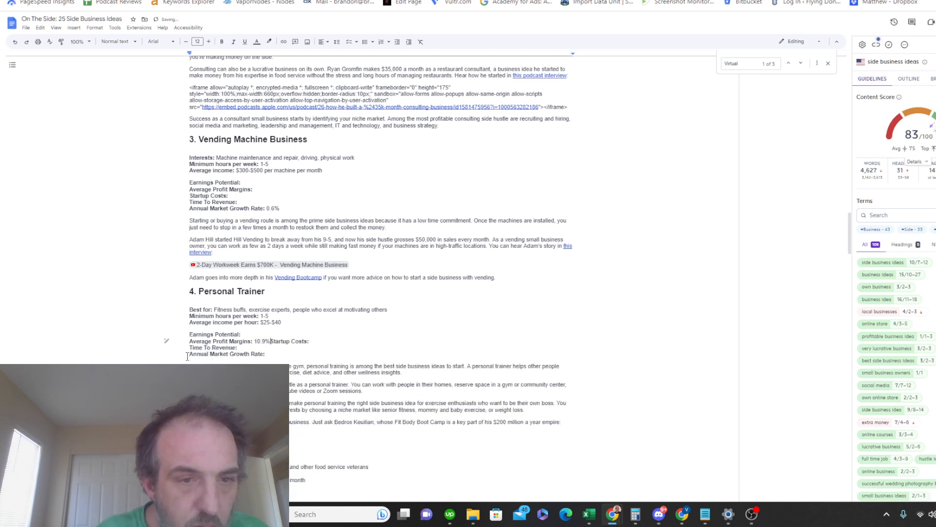
{"action": "left_click", "coordinate": [187, 356]}
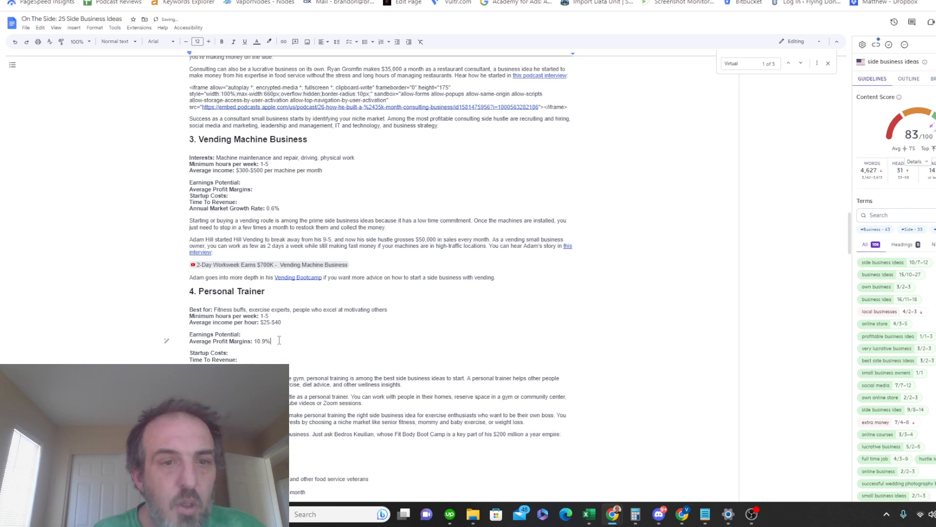
Step: Clear the formatting of the Personal Trainer section's Average Profit Margins line and make only its label bold again
{"action": "left_click", "coordinate": [184, 342]}
{"action": "left_click_drag", "start_coordinate": [183, 343], "coordinate": [296, 342]}
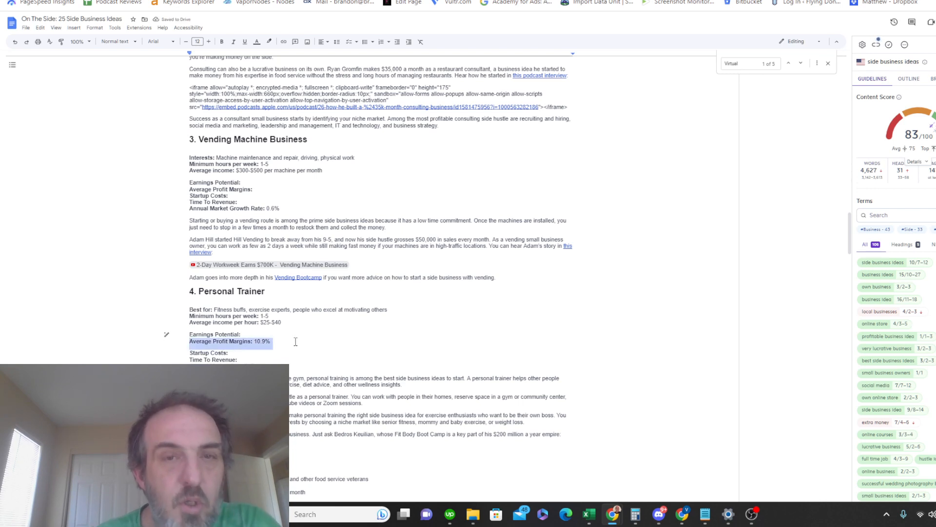
{"action": "right_click", "coordinate": [257, 341]}
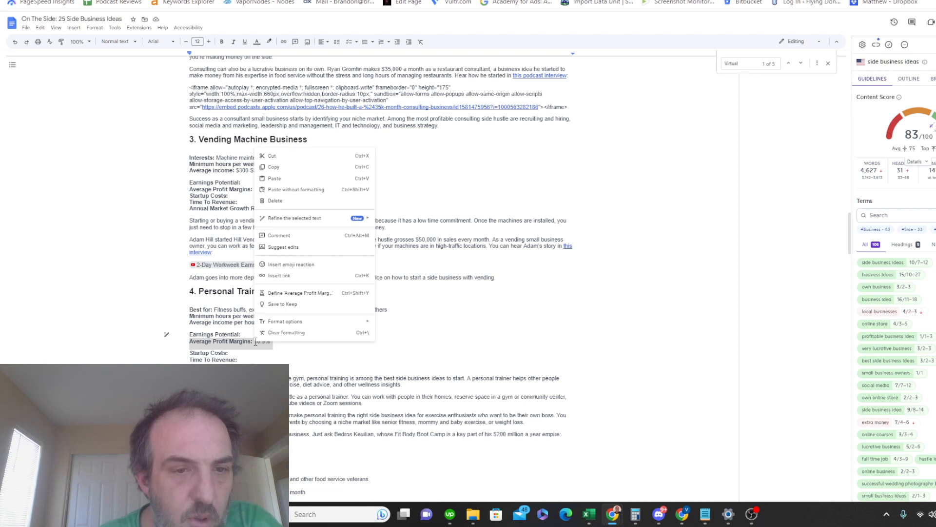
{"action": "left_click", "coordinate": [287, 332]}
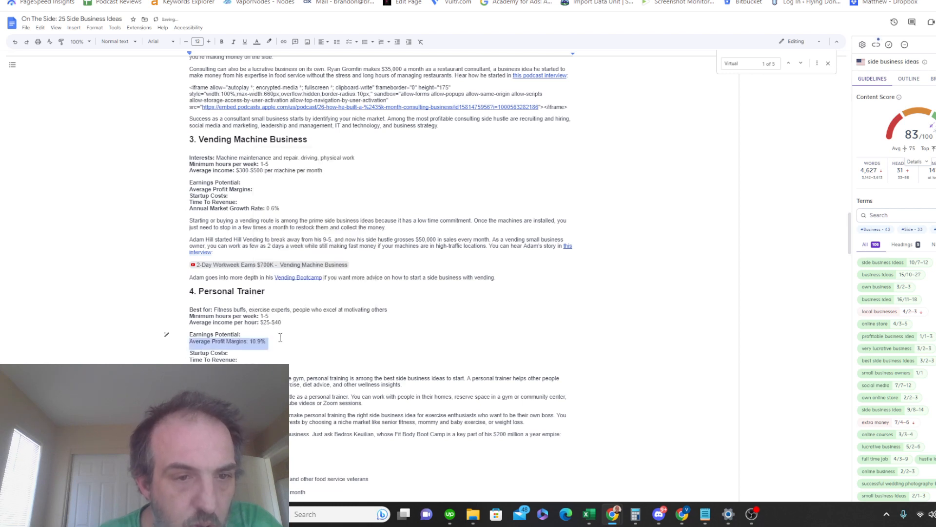
{"action": "left_click", "coordinate": [248, 343]}
{"action": "left_click_drag", "start_coordinate": [247, 343], "coordinate": [189, 342]}
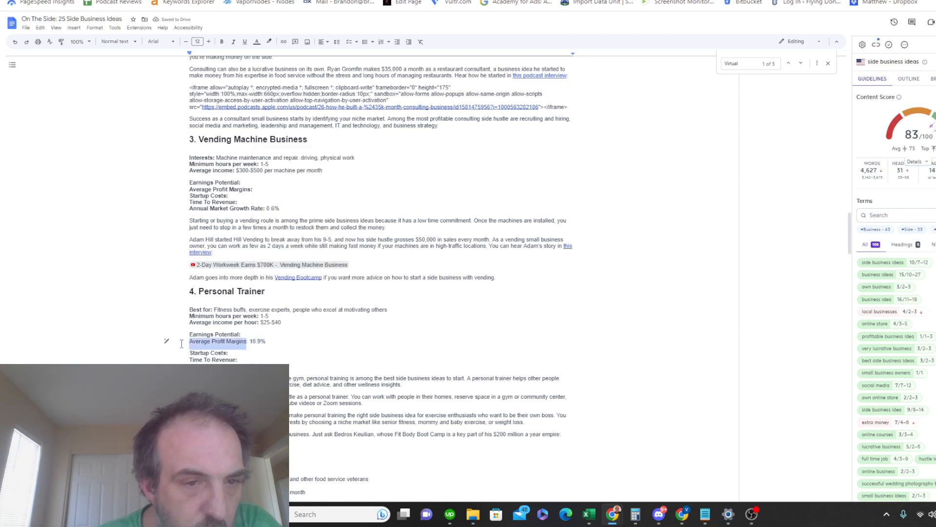
{"action": "left_click", "coordinate": [220, 42]}
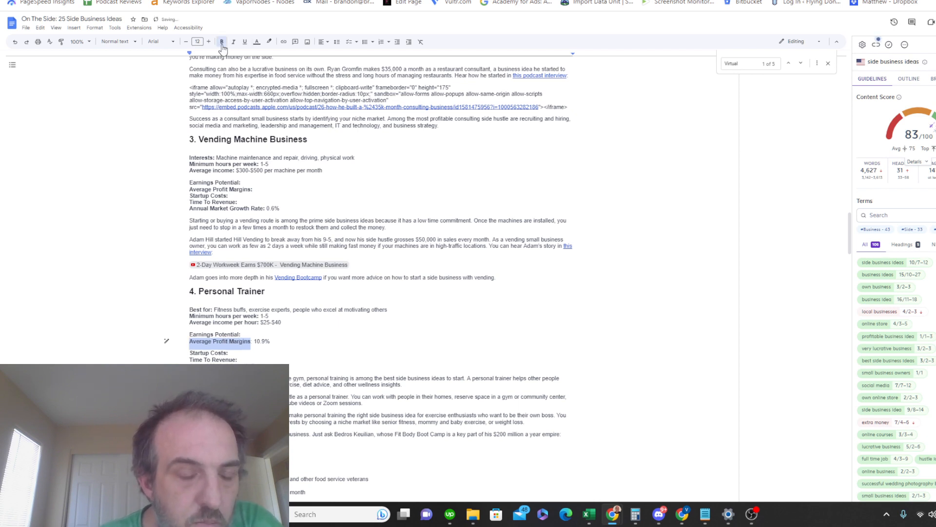
{"action": "left_click", "coordinate": [297, 339]}
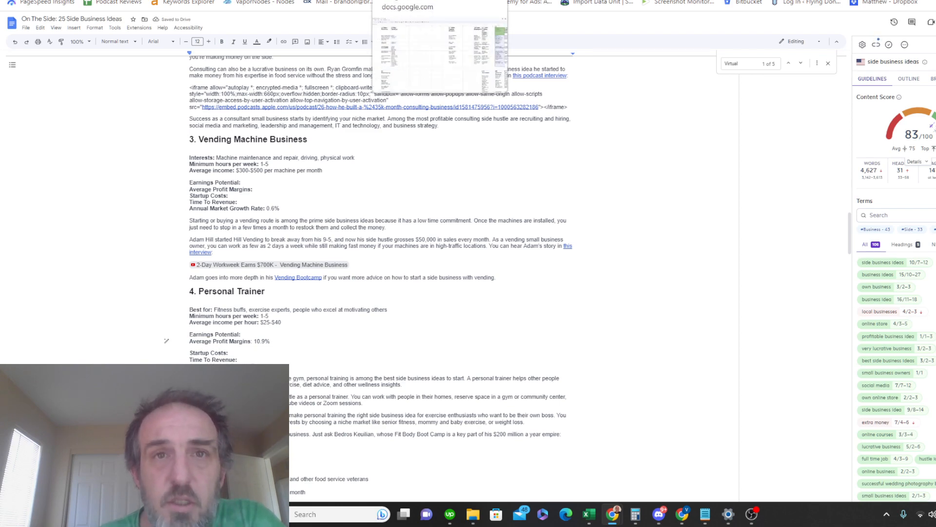
Step: Switch to the IBISWorld Personal Trainers report and look up Life Time's revenue in its Major Companies section
{"action": "left_click", "coordinate": [397, 0]}
{"action": "left_click", "coordinate": [429, 0]}
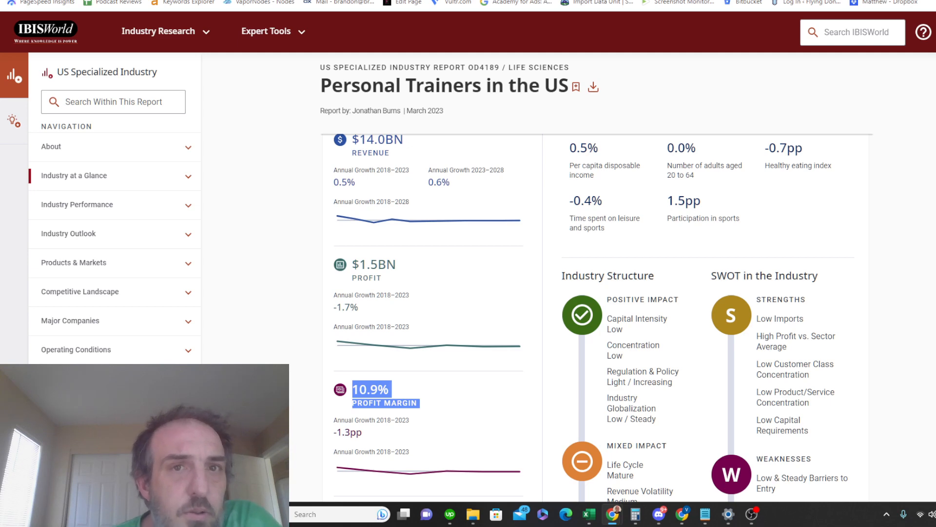
{"action": "left_click", "coordinate": [366, 0]}
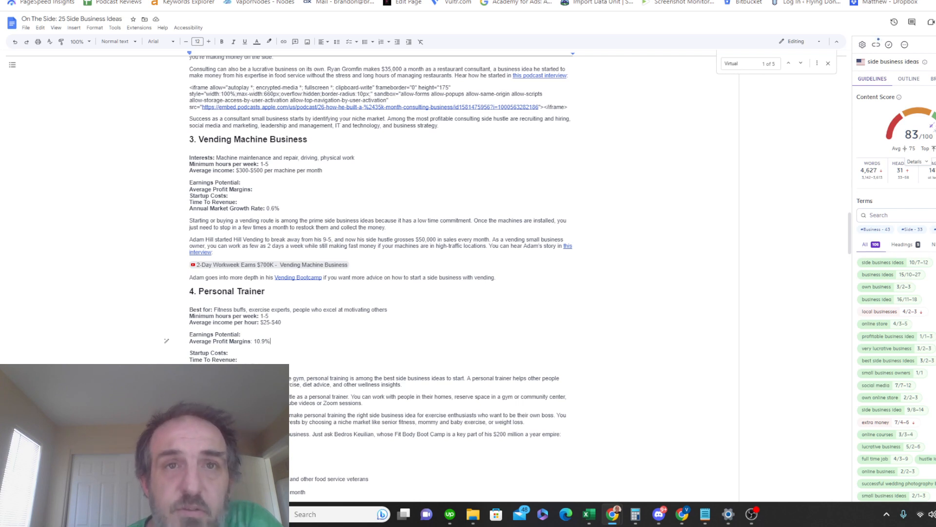
{"action": "key", "text": "ctrl+Tab"}
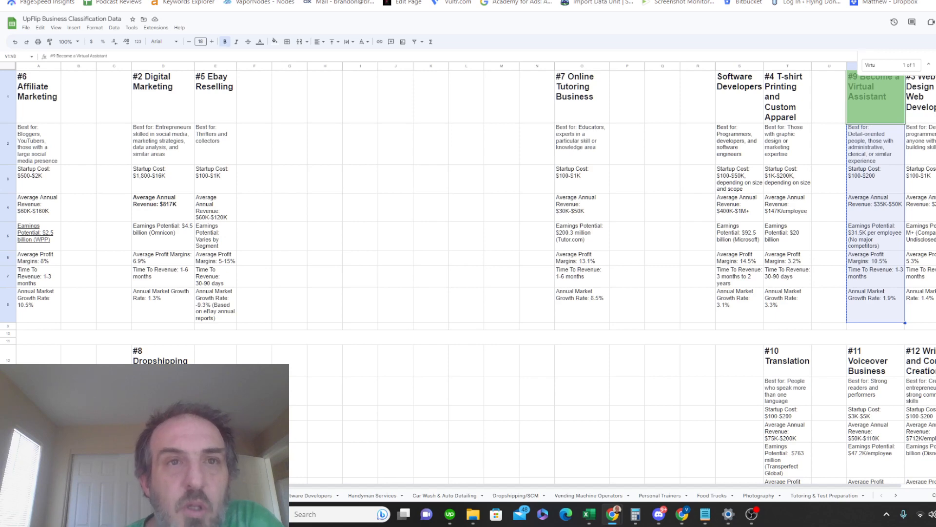
{"action": "key", "text": "ctrl+Tab"}
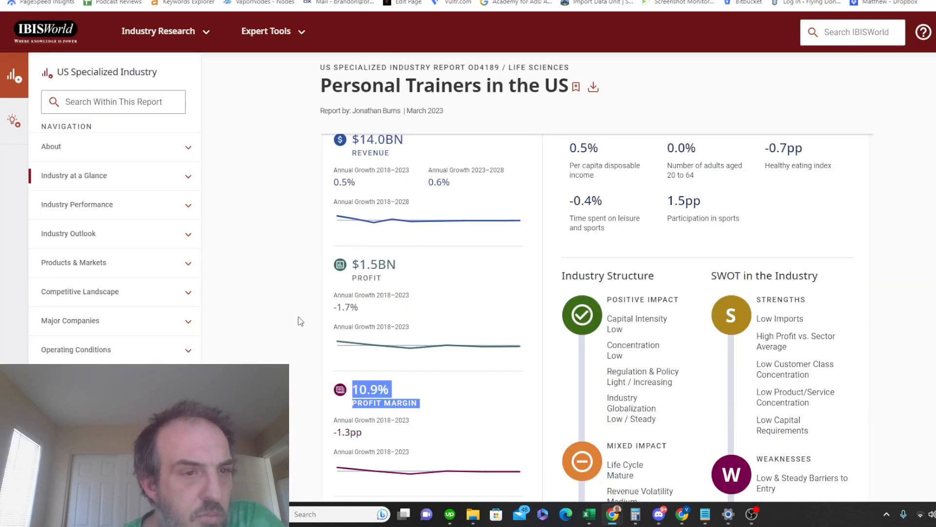
{"action": "left_click", "coordinate": [82, 331]}
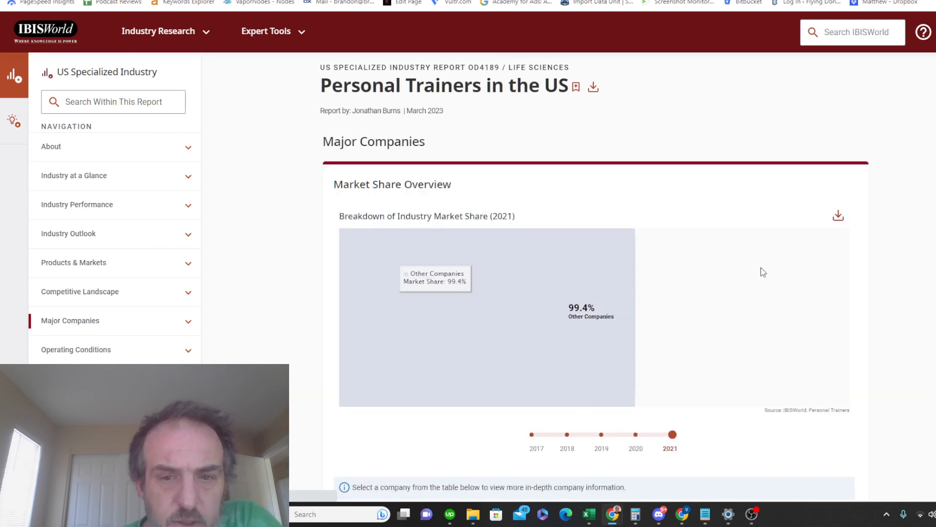
{"action": "scroll", "coordinate": [595, 317], "scroll_direction": "down", "scroll_amount": 6}
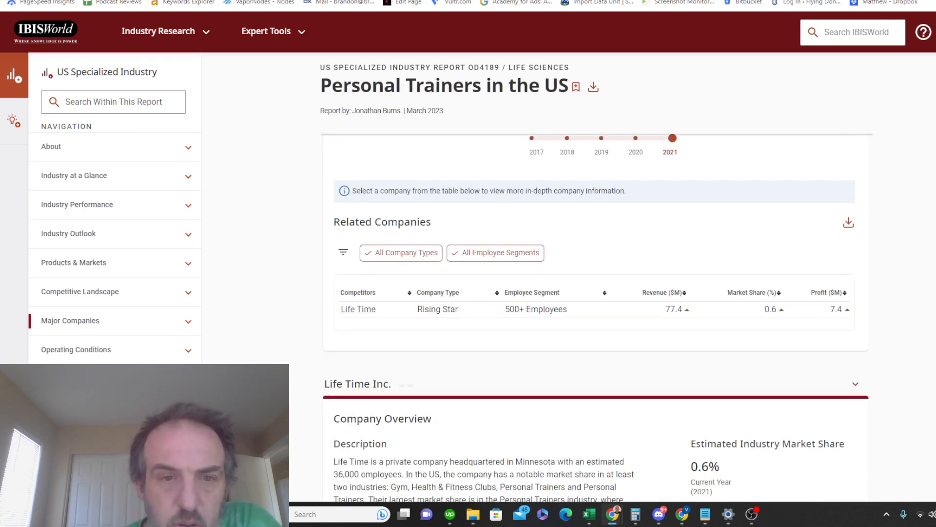
{"action": "scroll", "coordinate": [595, 317], "scroll_direction": "down", "scroll_amount": 1}
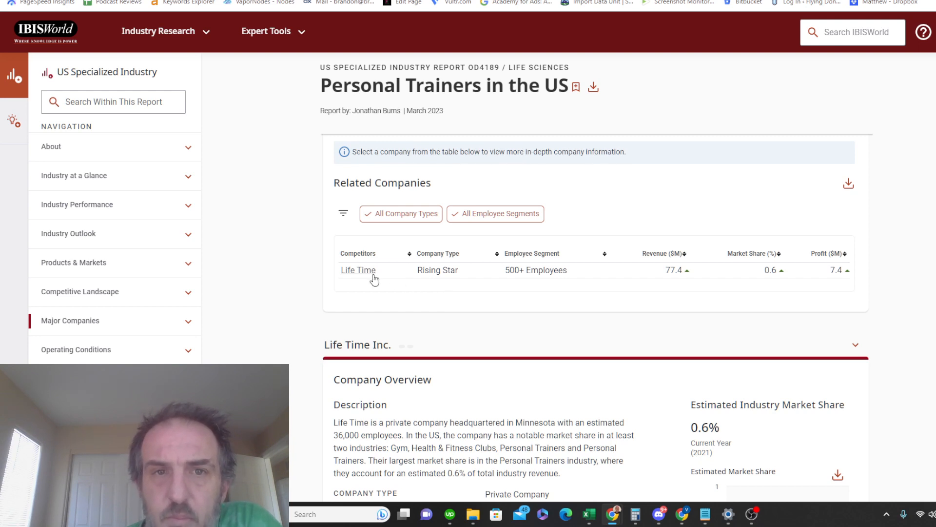
{"action": "left_click_drag", "start_coordinate": [658, 277], "coordinate": [687, 279]}
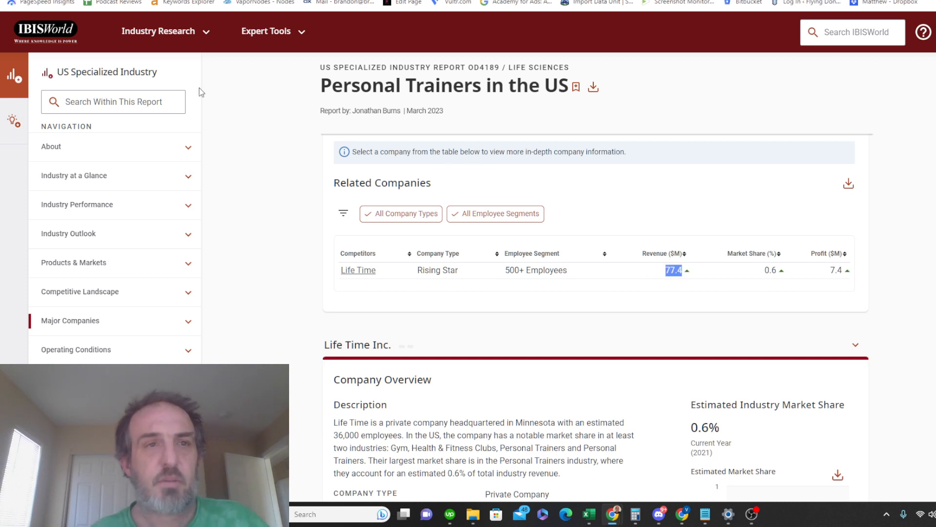
Step: Return to the side business ideas document and enter "$77.4 Million (Life Time)" as the Earnings Potential under "4. Personal Trainer"
{"action": "key", "text": "ctrl+Tab"}
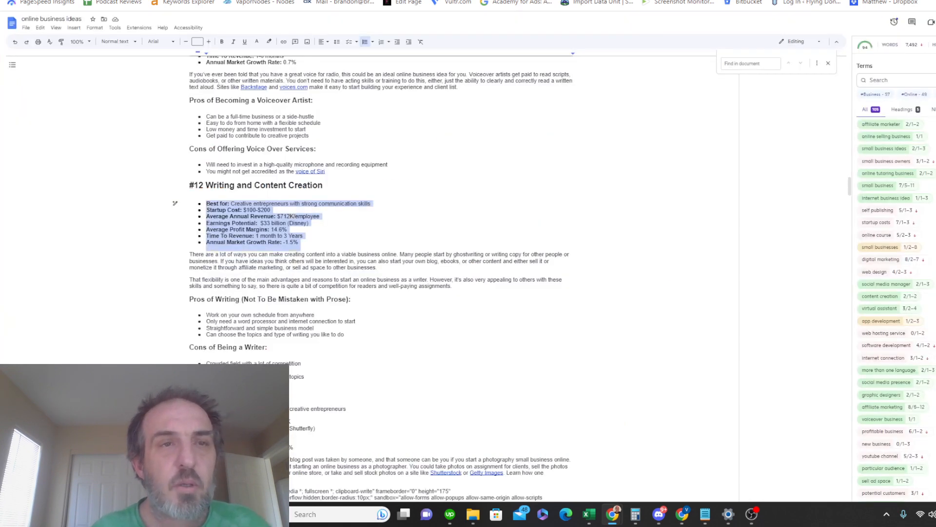
{"action": "key", "text": "ctrl+Tab"}
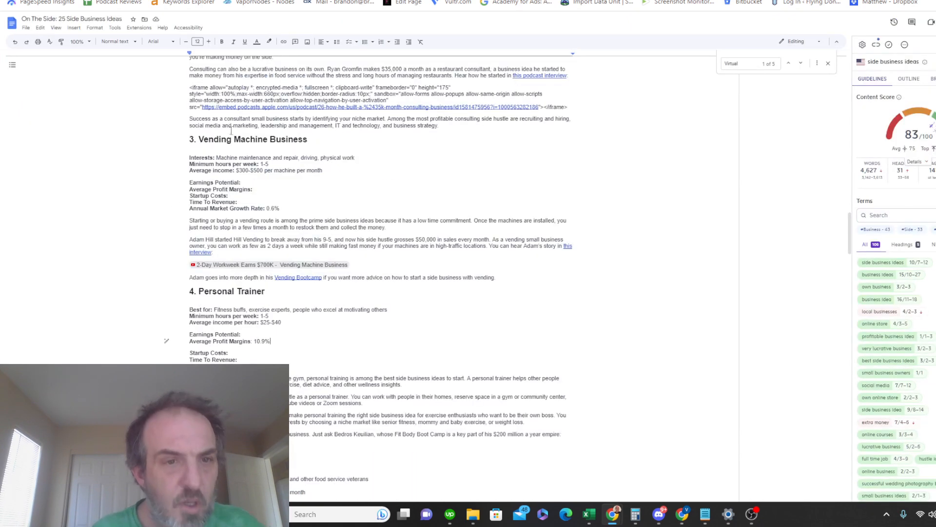
{"action": "left_click", "coordinate": [263, 334]}
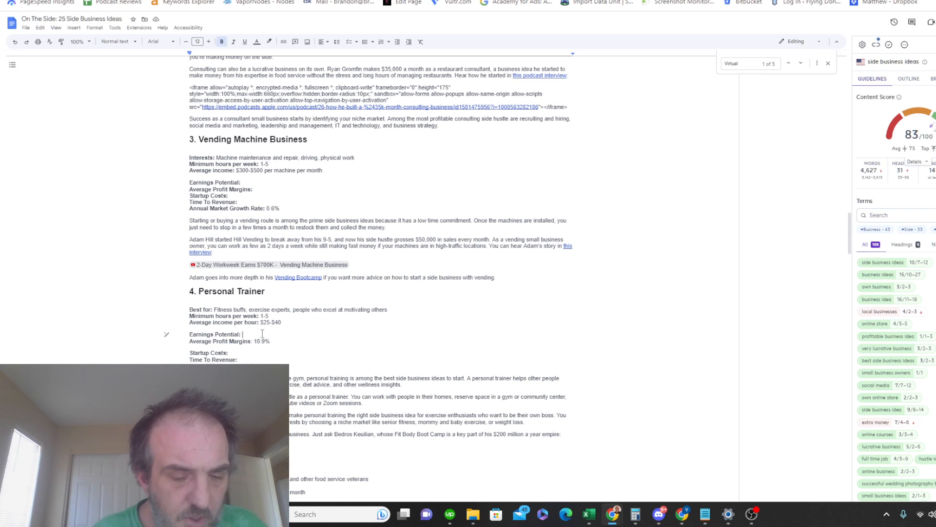
{"action": "type", "text": "$77.5"}
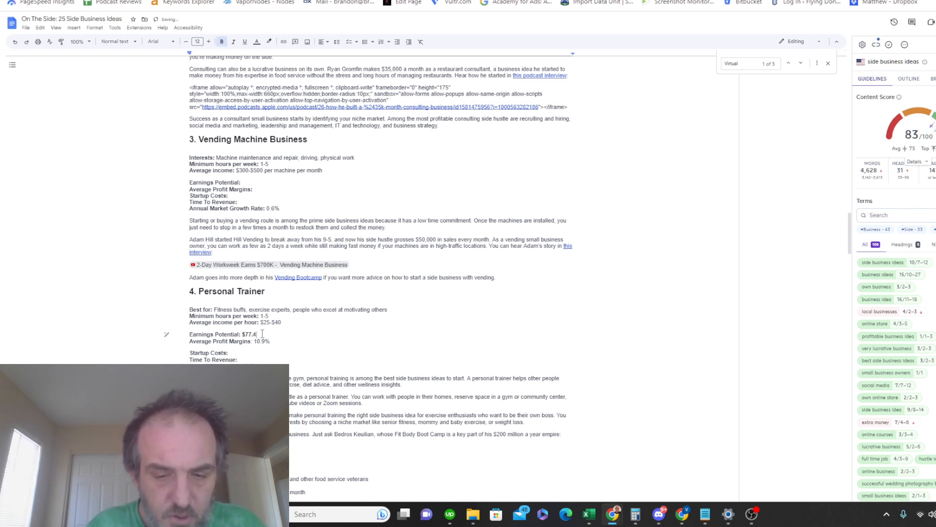
{"action": "type", "text": " Million"}
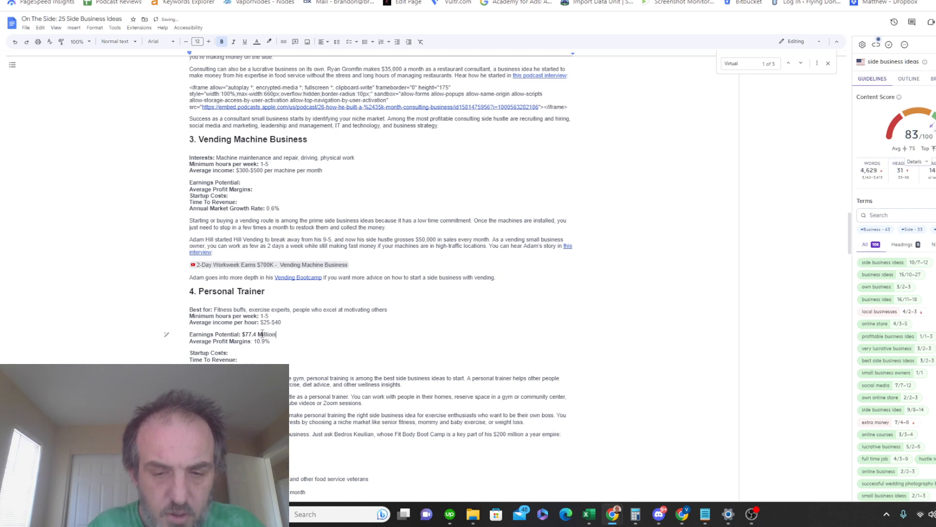
{"action": "type", "text": " (Lif"}
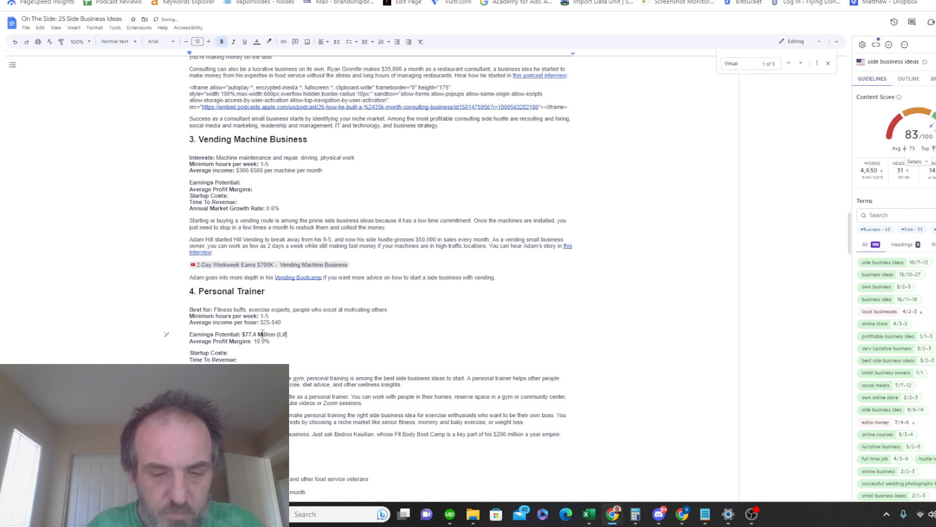
{"action": "type", "text": "e Time)"}
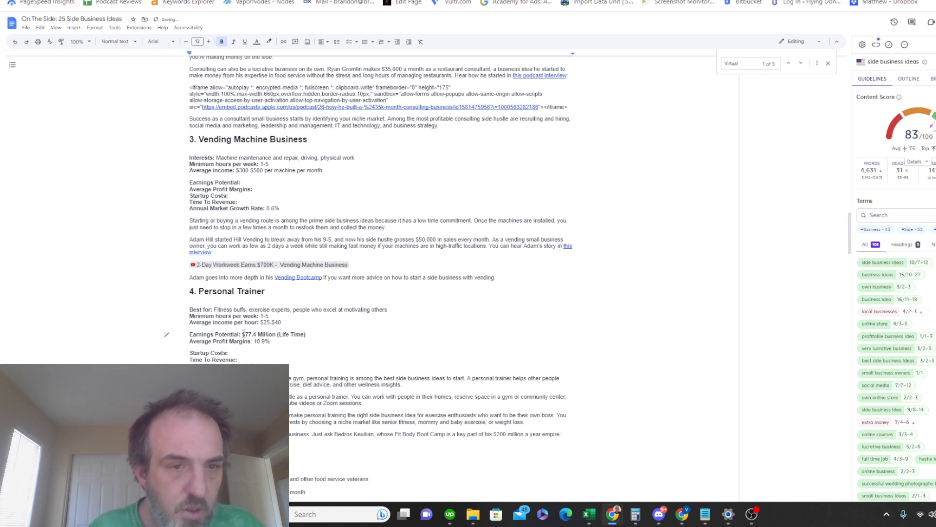
Step: Remove bold from the "$77.4 Million (Life Time)" value in the Personal Trainer section
{"action": "left_click_drag", "start_coordinate": [243, 334], "coordinate": [308, 334]}
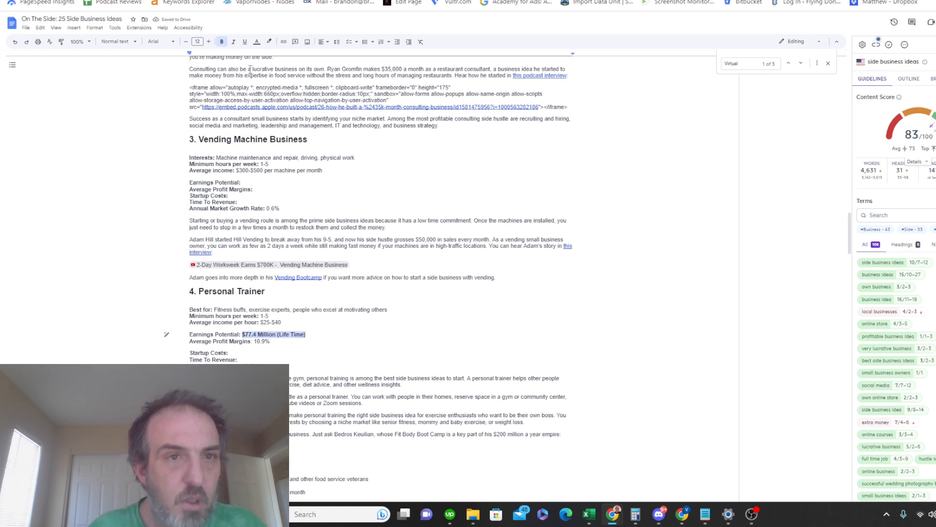
{"action": "left_click", "coordinate": [221, 42]}
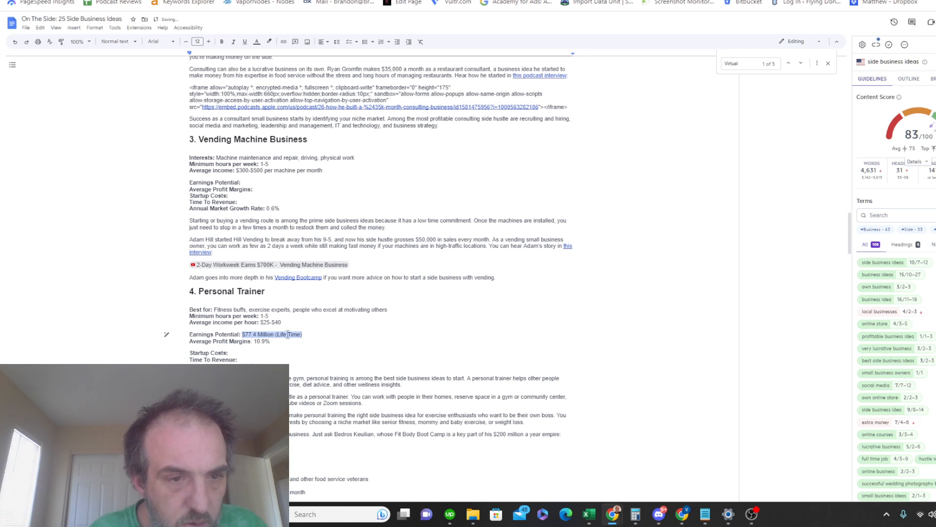
Step: Enter $1,000 as the Personal Trainer section's Startup Costs and make the value non-bold
{"action": "left_click", "coordinate": [244, 352]}
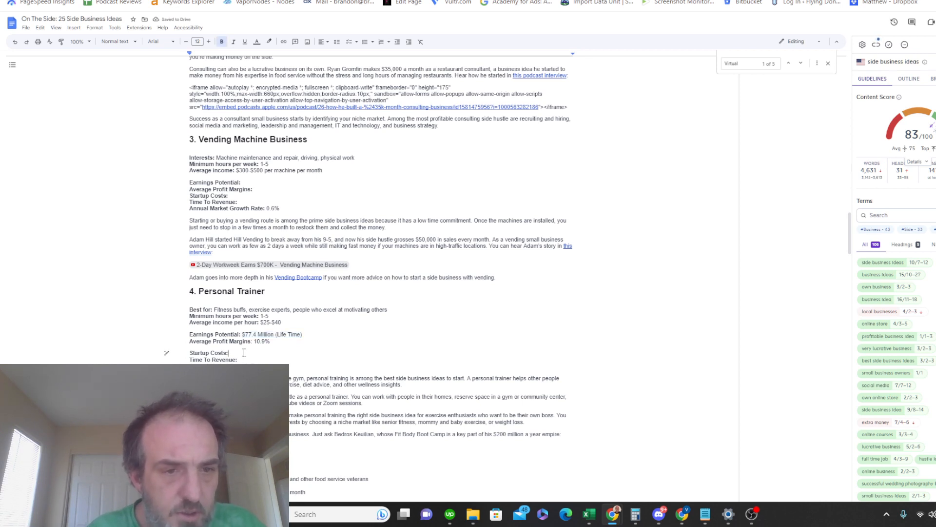
{"action": "type", "text": "$"}
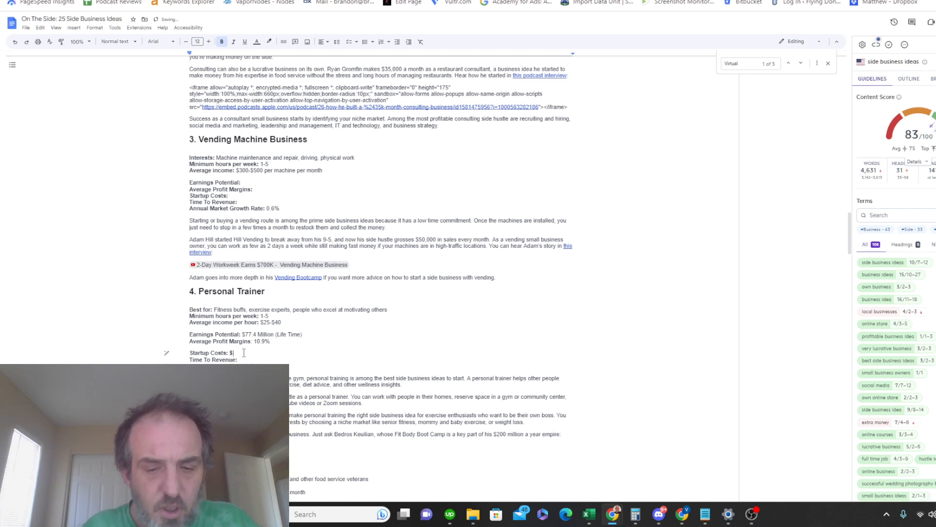
{"action": "type", "text": "1,000"}
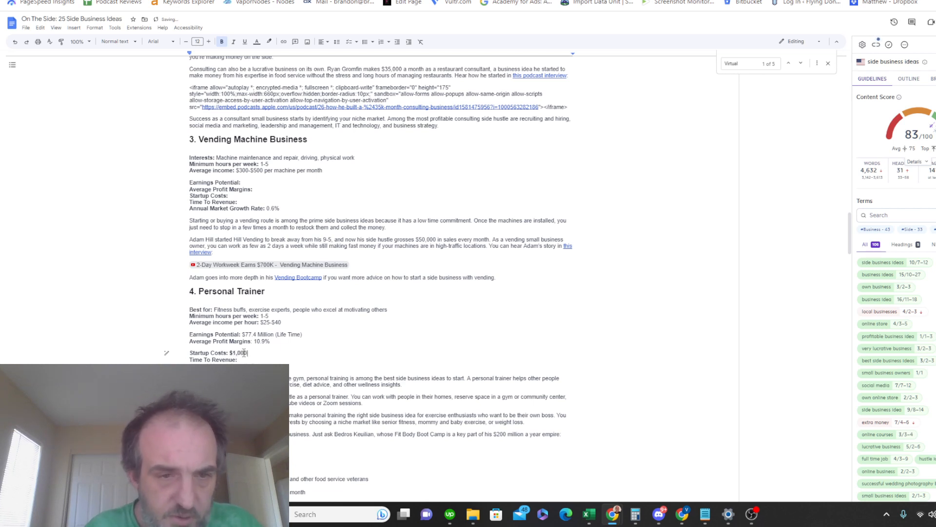
{"action": "left_click_drag", "start_coordinate": [231, 352], "coordinate": [250, 352]}
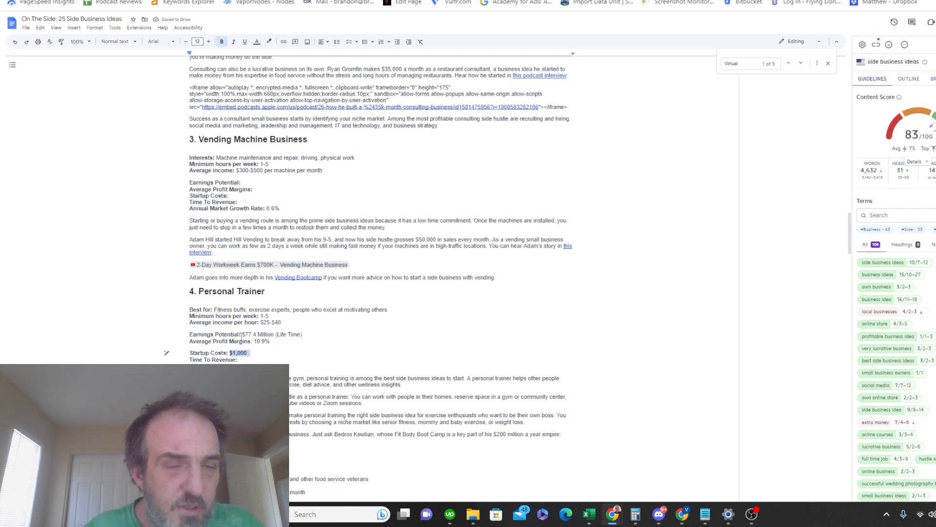
{"action": "left_click", "coordinate": [224, 43]}
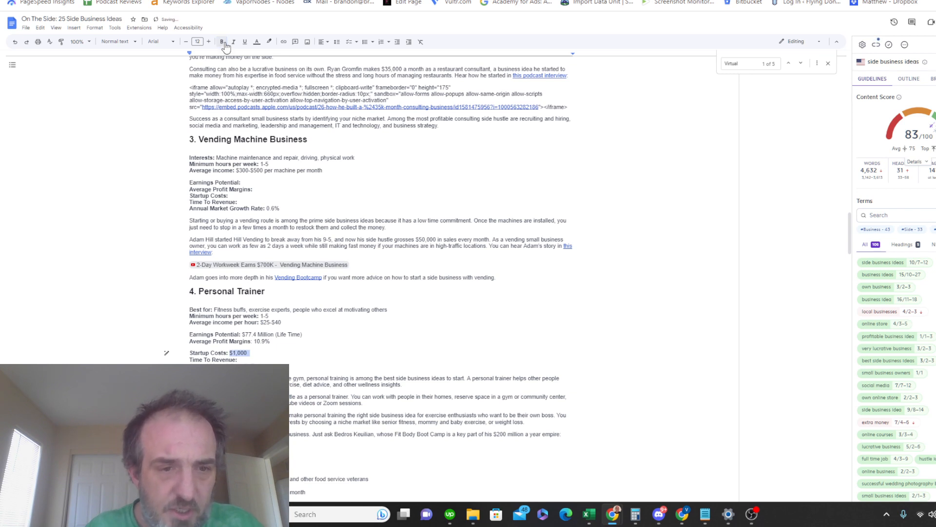
{"action": "left_click", "coordinate": [305, 356]}
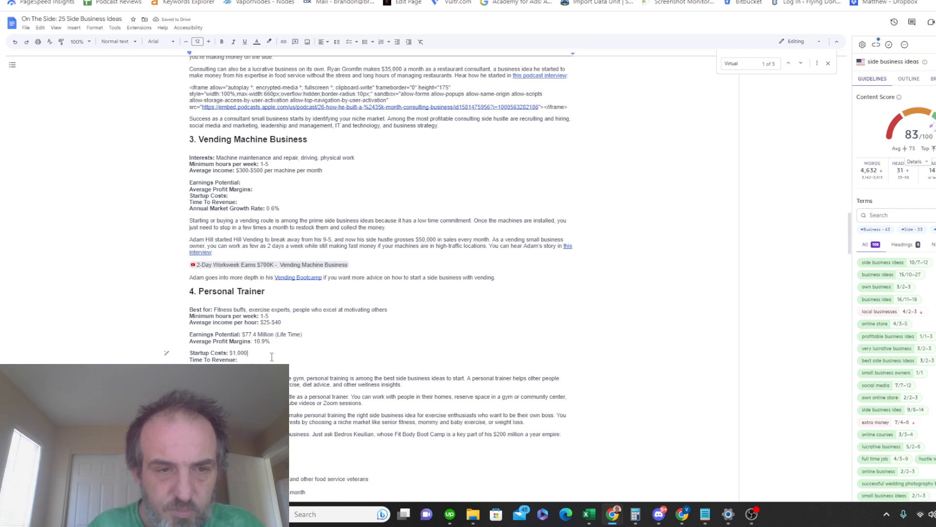
Step: Change the Personal Trainer Startup Costs to the range $500-$5,000
{"action": "key", "text": "BackSpace"}
{"action": "key", "text": "BackSpace"}
{"action": "key", "text": "BackSpace"}
{"action": "key", "text": "BackSpace"}
{"action": "key", "text": "BackSpace"}
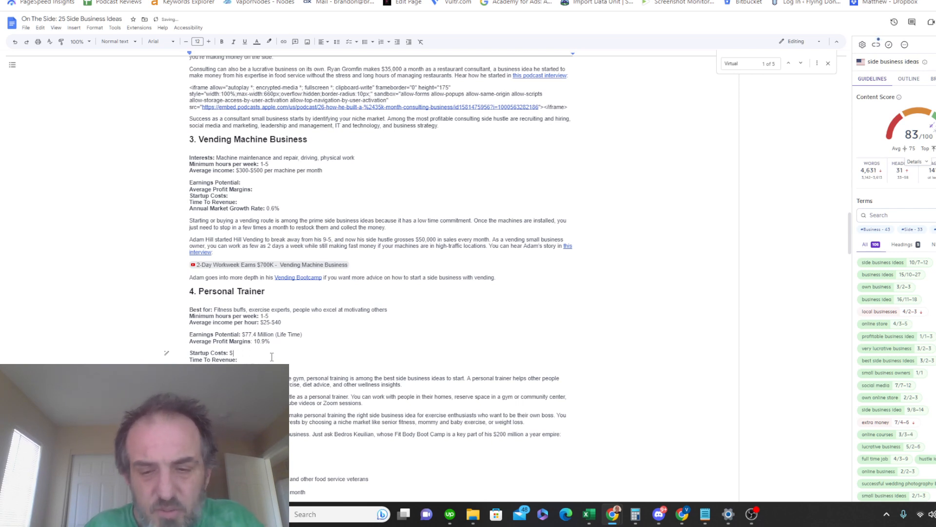
{"action": "type", "text": "500-$"}
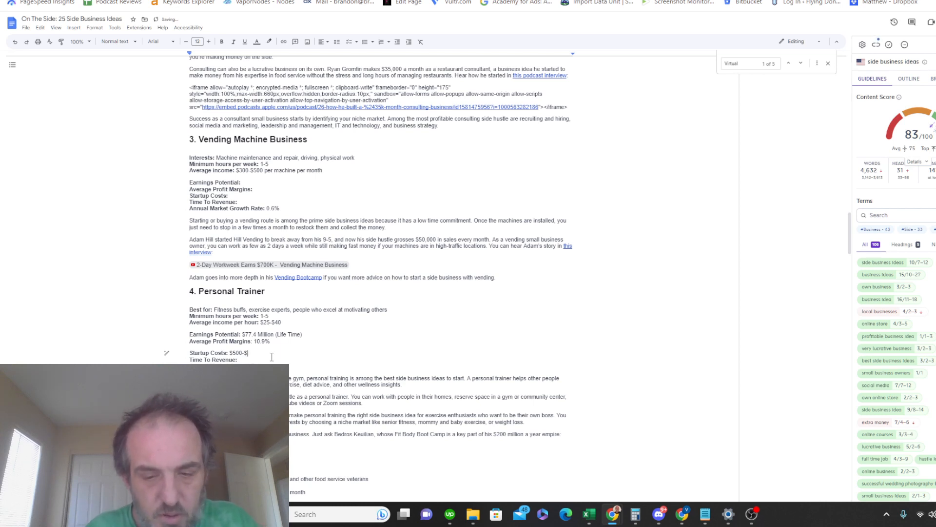
{"action": "type", "text": "5,000"}
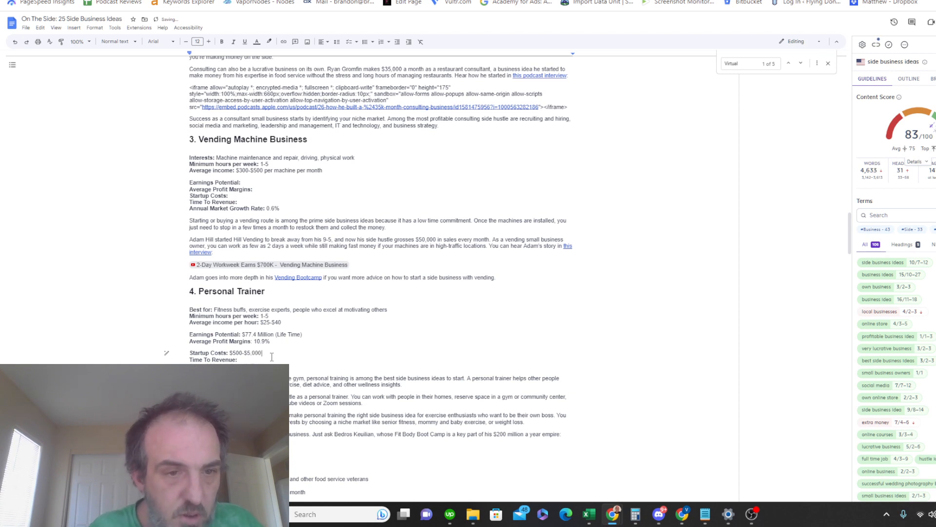
{"action": "left_click", "coordinate": [249, 361]}
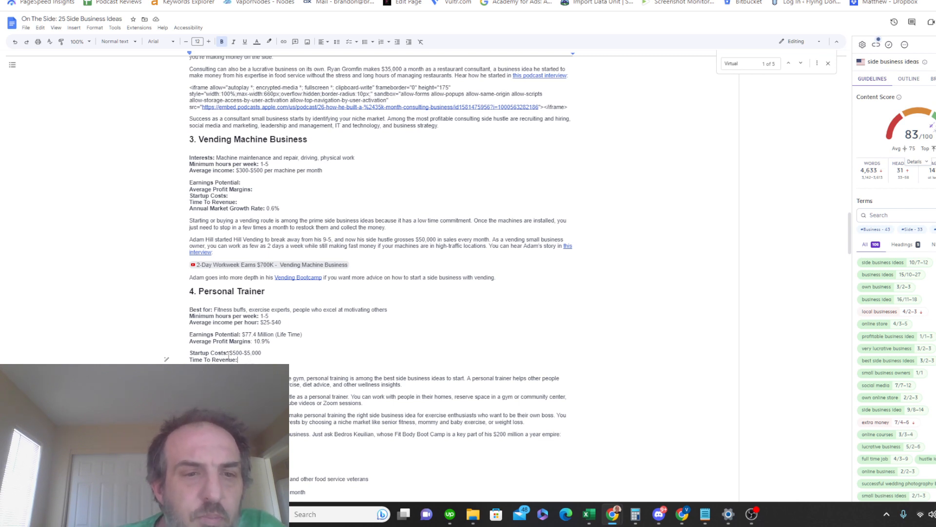
{"action": "mouse_move", "coordinate": [242, 355]}
{"action": "left_mouse_down"}
{"action": "mouse_move", "coordinate": [264, 354]}
{"action": "mouse_move", "coordinate": [230, 356]}
{"action": "left_mouse_up"}
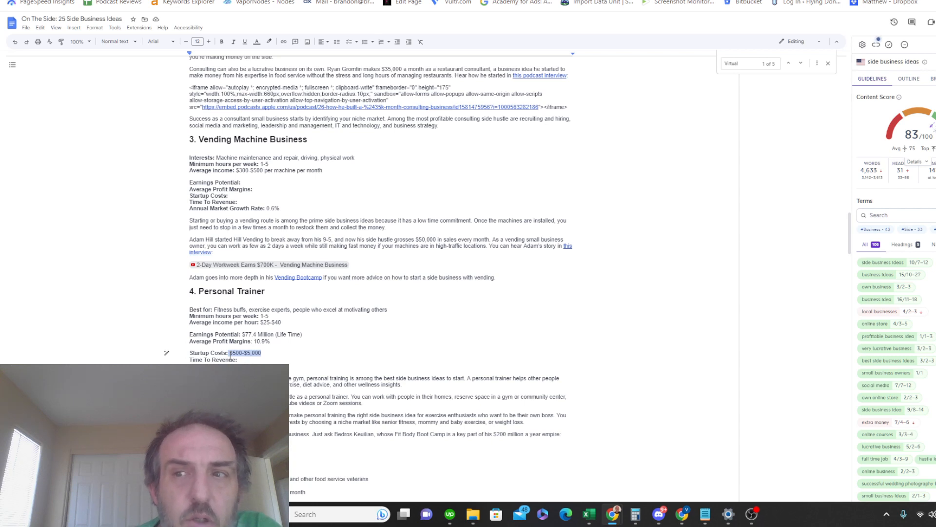
{"action": "left_click", "coordinate": [250, 360]}
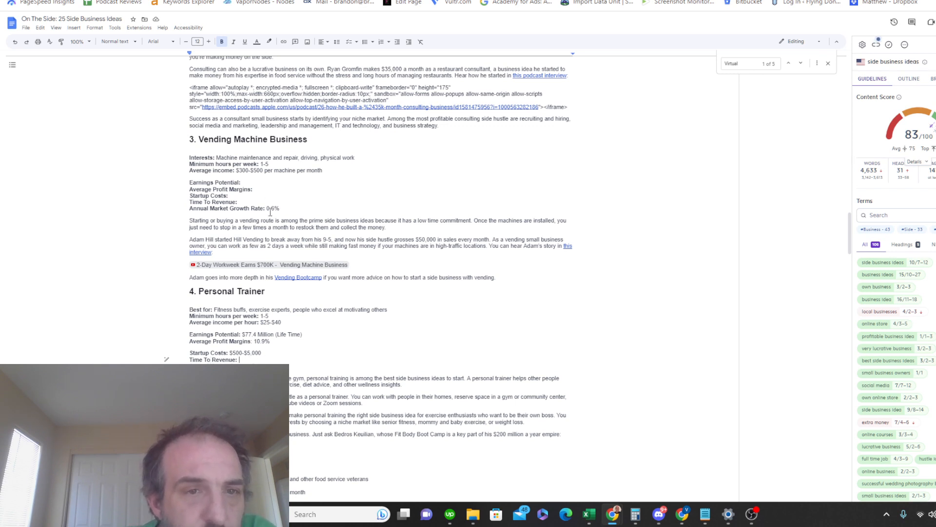
Step: Copy the 0.6% Annual Market Growth Rate from the Vending Machine Business section into the Personal Trainer section, without an extra line break
{"action": "left_click_drag", "start_coordinate": [267, 208], "coordinate": [284, 210]}
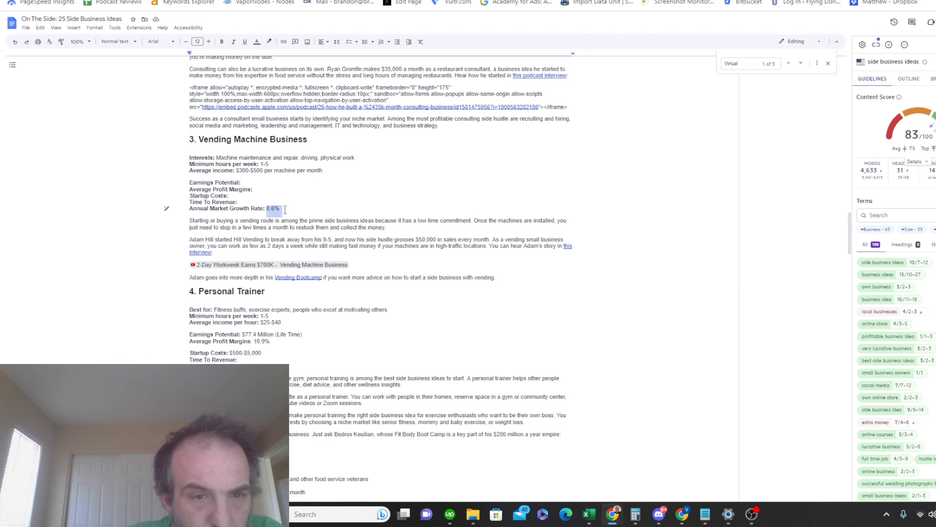
{"action": "left_click", "coordinate": [270, 366]}
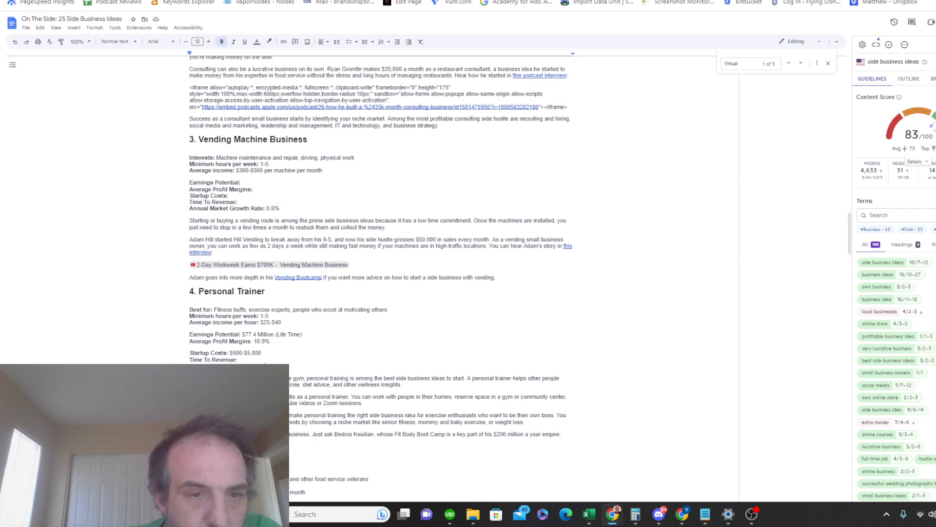
{"action": "key", "text": "Return"}
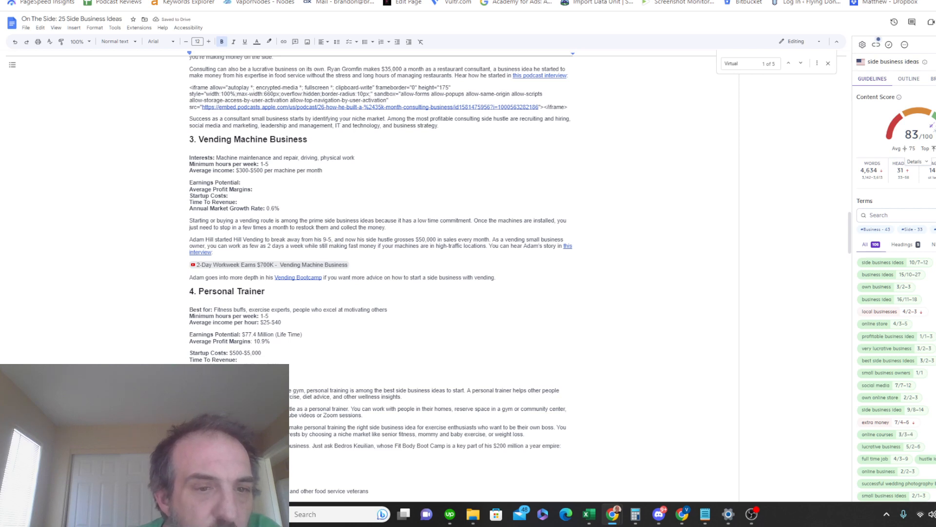
{"action": "key", "text": "BackSpace"}
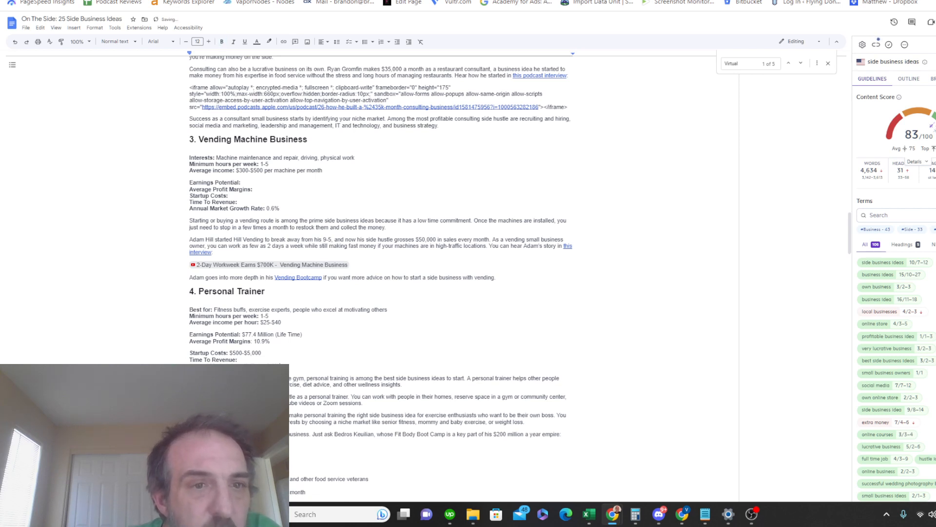
Step: Enter "1-6 months" as the Personal Trainer section's Time To Revenue and make the value non-bold
{"action": "left_click", "coordinate": [249, 360]}
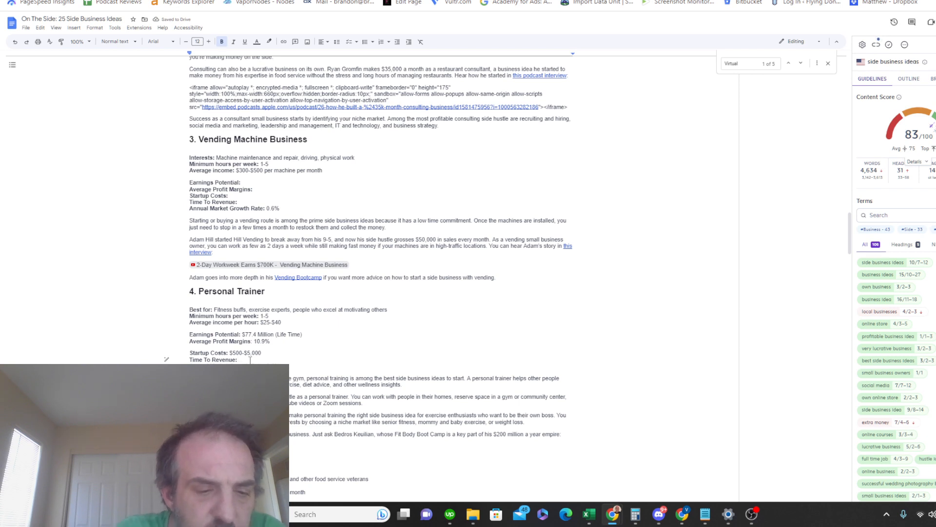
{"action": "type", "text": "1-"}
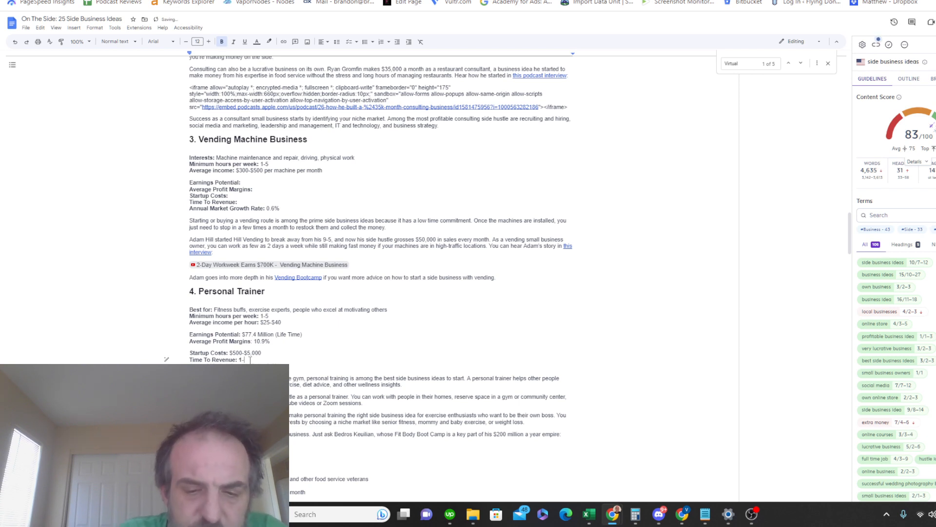
{"action": "type", "text": "6 mo"}
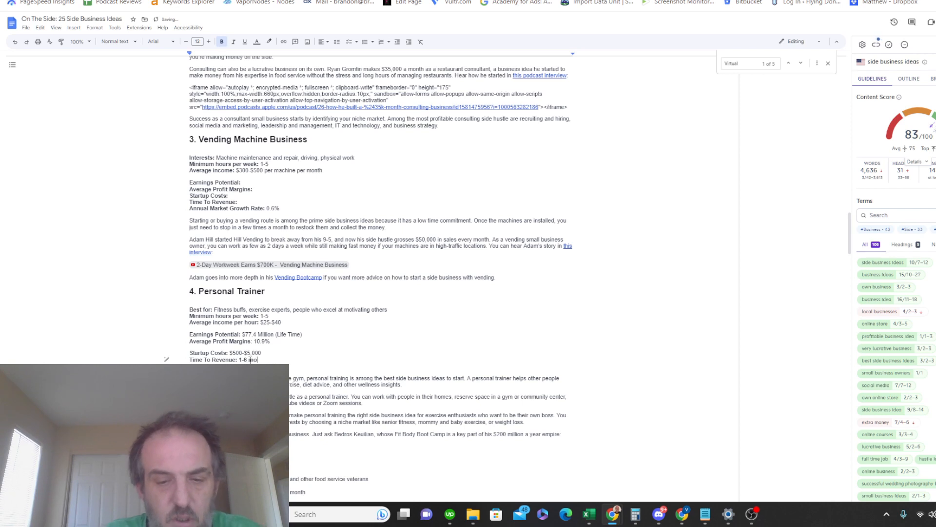
{"action": "type", "text": "nth"}
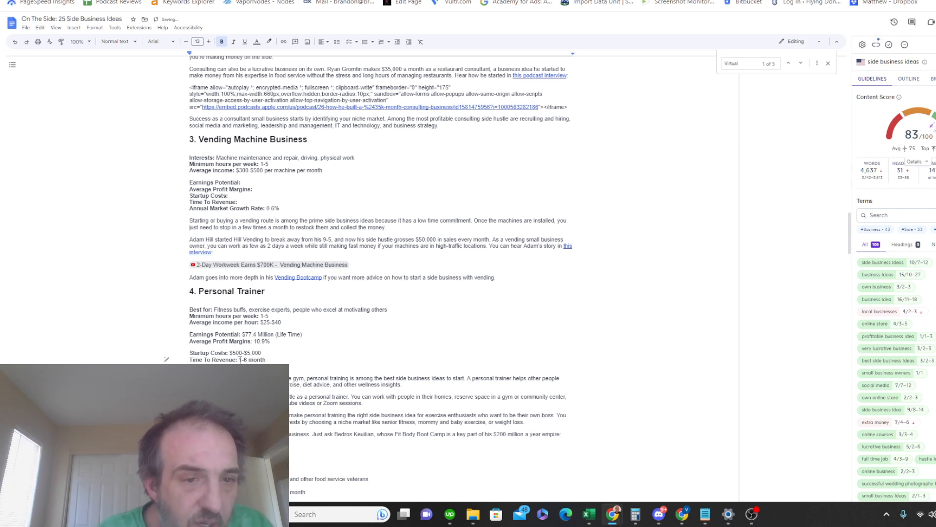
{"action": "mouse_move", "coordinate": [239, 360]}
{"action": "left_mouse_down"}
{"action": "mouse_move", "coordinate": [266, 360]}
{"action": "mouse_move", "coordinate": [240, 359]}
{"action": "left_mouse_up"}
{"action": "left_click", "coordinate": [267, 359]}
{"action": "type", "text": "s"}
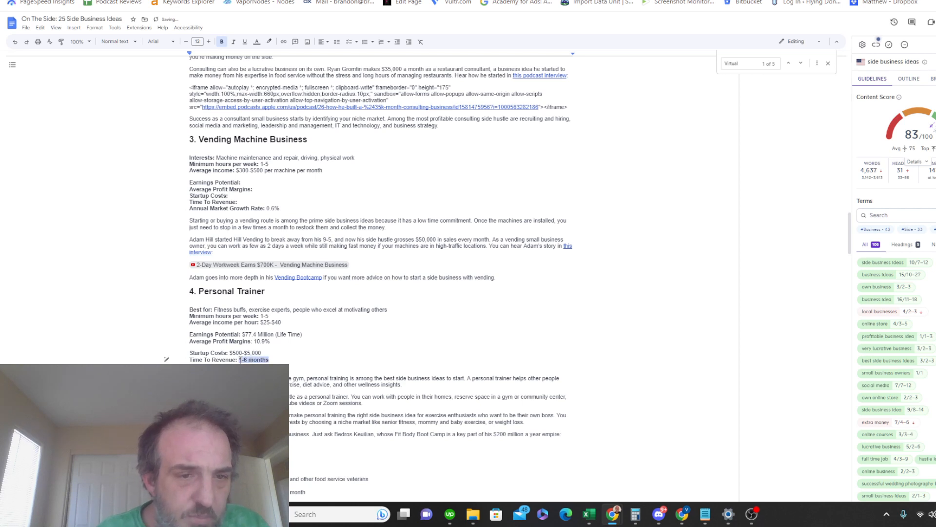
{"action": "left_click", "coordinate": [223, 42]}
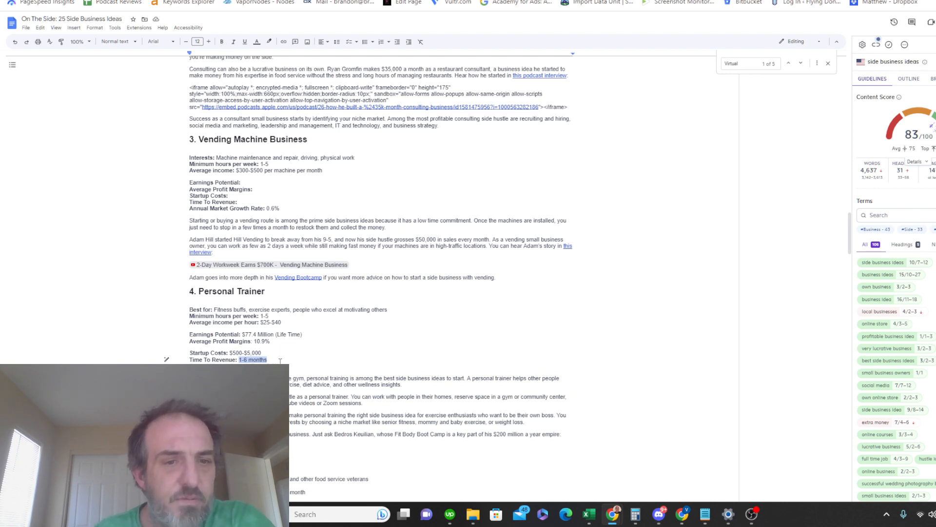
Step: Format the Personal Trainer stats from Earnings Potential through Annual Market Growth Rate as a bulleted list
{"action": "mouse_move", "coordinate": [295, 367]}
{"action": "left_mouse_down"}
{"action": "mouse_move", "coordinate": [183, 332]}
{"action": "mouse_move", "coordinate": [276, 371]}
{"action": "mouse_move", "coordinate": [293, 368]}
{"action": "left_mouse_up"}
{"action": "left_click", "coordinate": [185, 335]}
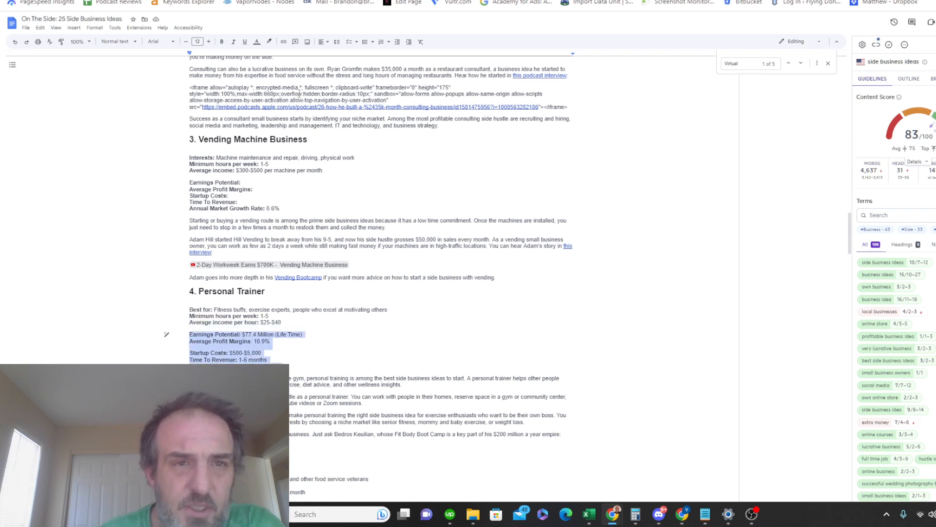
{"action": "left_click", "coordinate": [365, 42]}
{"action": "left_click", "coordinate": [366, 44]}
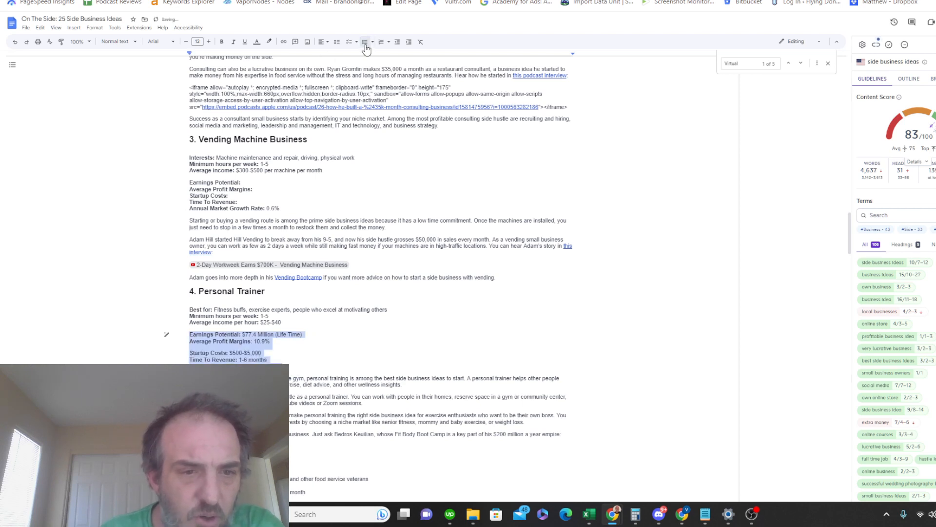
{"action": "left_click", "coordinate": [366, 45]}
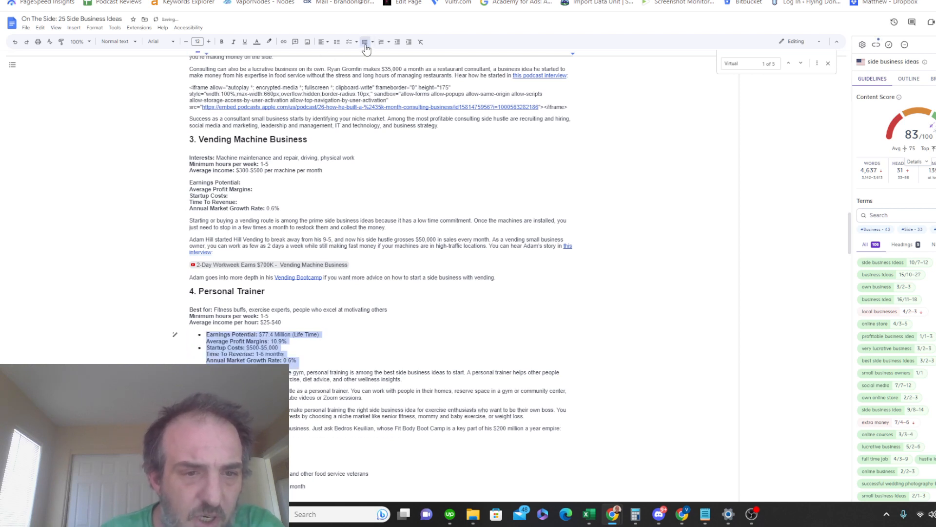
Step: Split the Average Profit Margins, Time To Revenue and Annual Market Growth Rate lines into separate bullets of their own
{"action": "left_click", "coordinate": [207, 342]}
{"action": "key", "text": "BackSpace"}
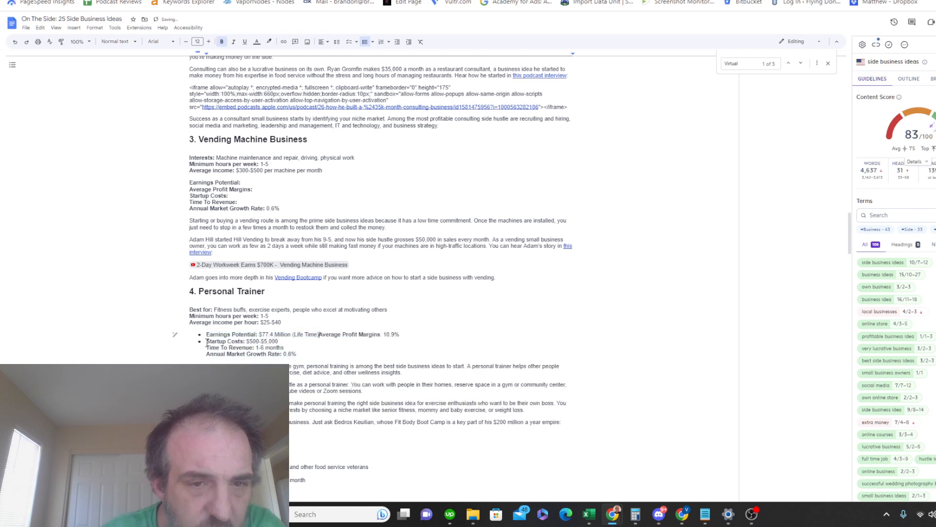
{"action": "key", "text": "Return"}
{"action": "left_click", "coordinate": [205, 354]}
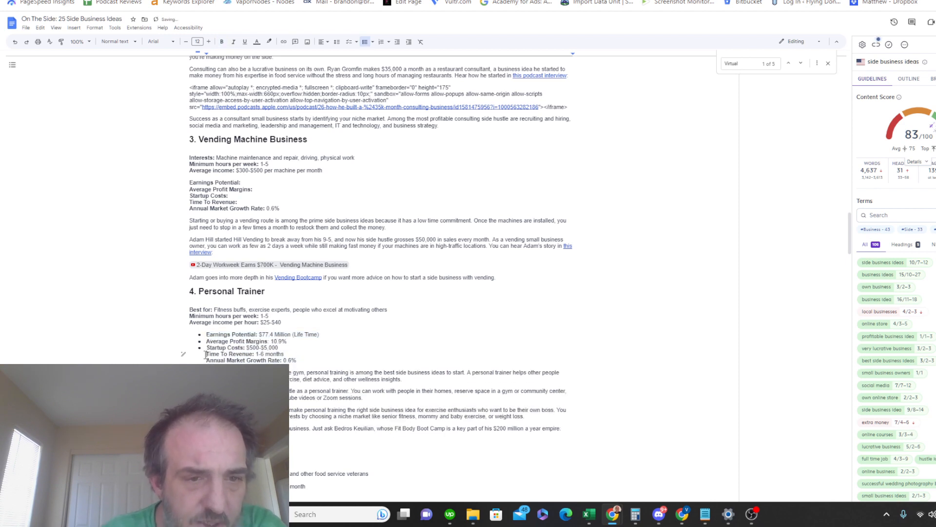
{"action": "key", "text": "BackSpace"}
{"action": "key", "text": "Return"}
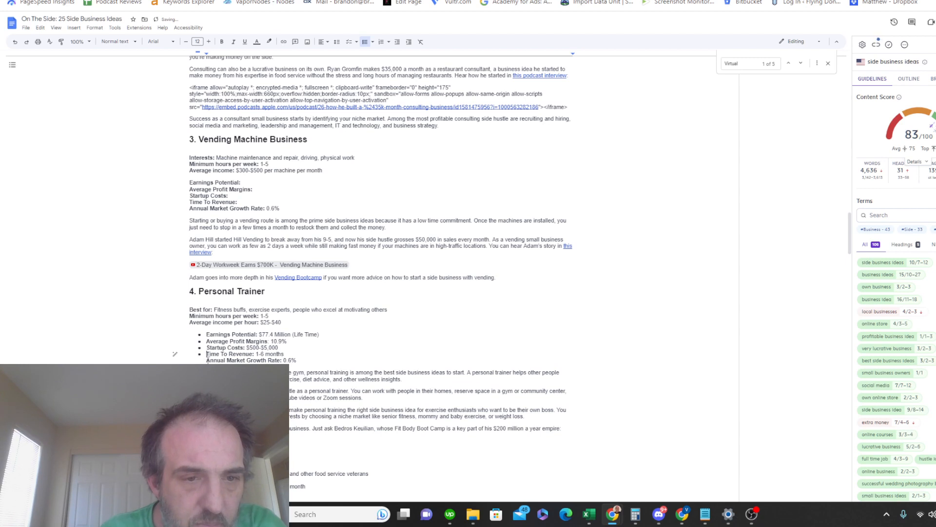
{"action": "key", "text": "BackSpace"}
{"action": "key", "text": "Return"}
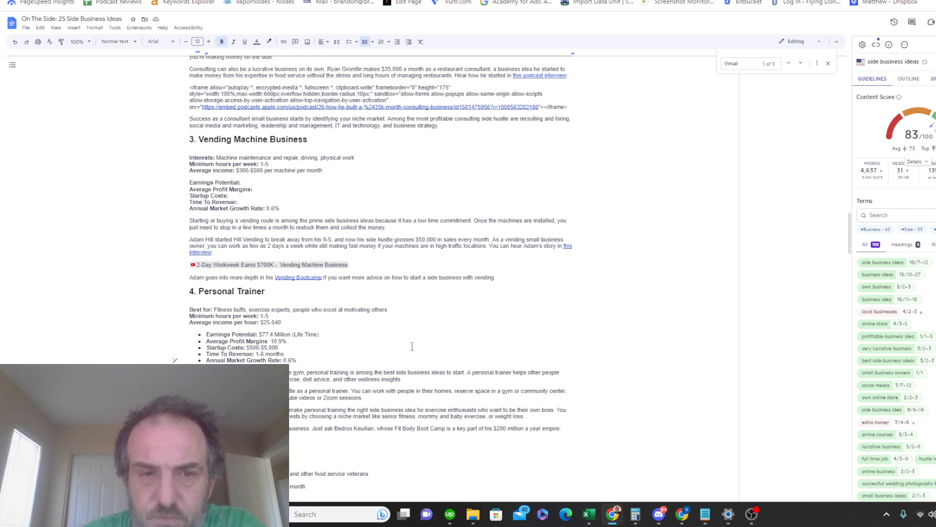
{"action": "left_click", "coordinate": [329, 362]}
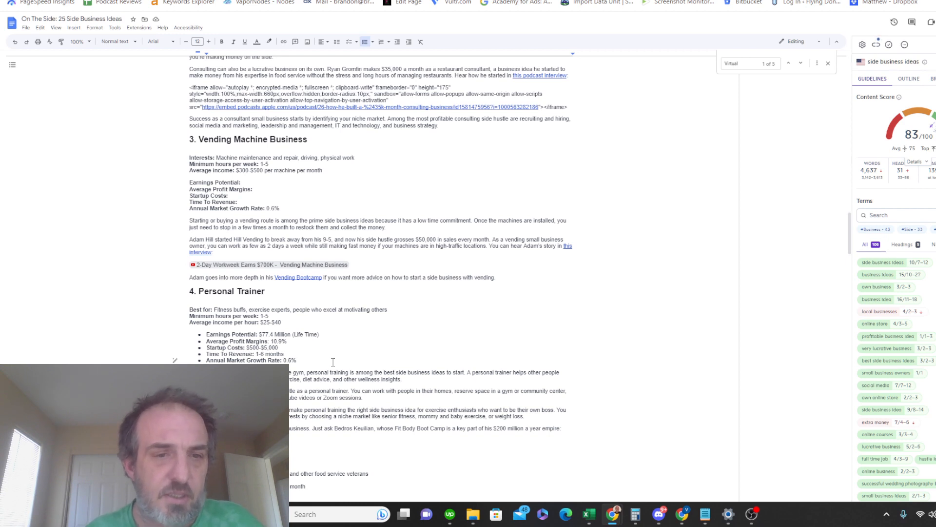
{"action": "left_click", "coordinate": [257, 354]}
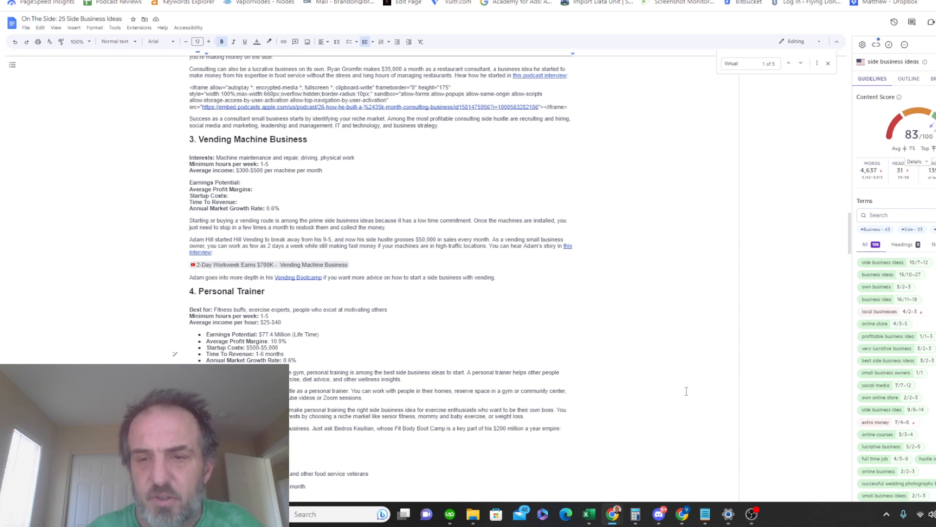
{"action": "left_click", "coordinate": [756, 520]}
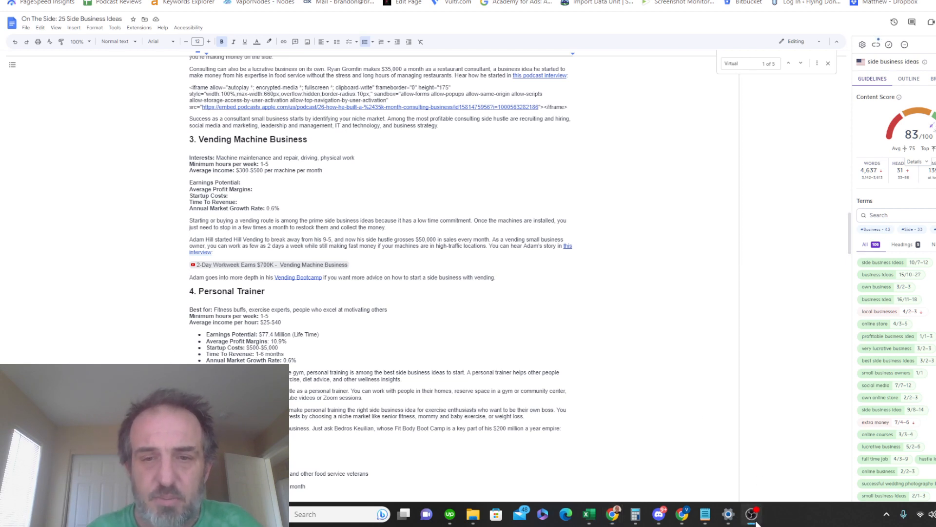
{"action": "left_click", "coordinate": [785, 350]}
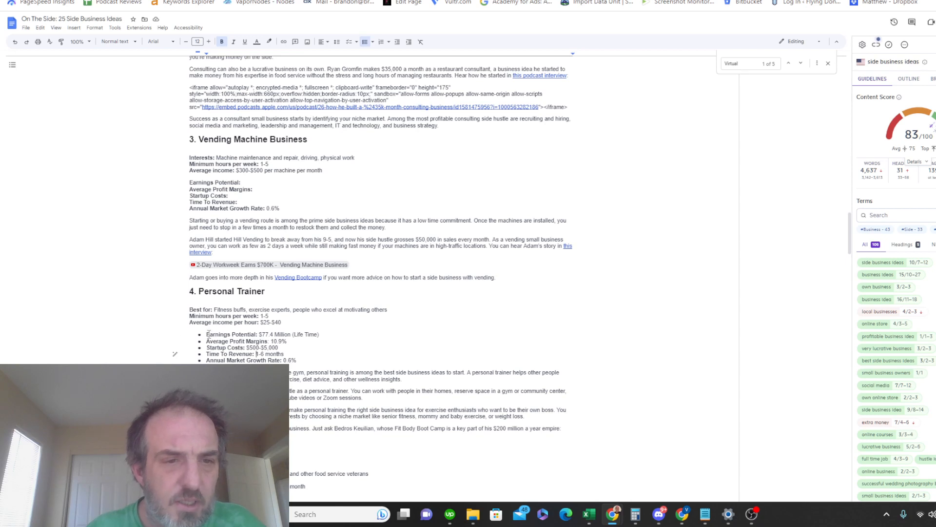
Step: Try to copy the Personal Trainer heading and stats from the article into cell P1 of the UpFlip Business Classification Data spreadsheet
{"action": "left_click_drag", "start_coordinate": [209, 334], "coordinate": [313, 359]}
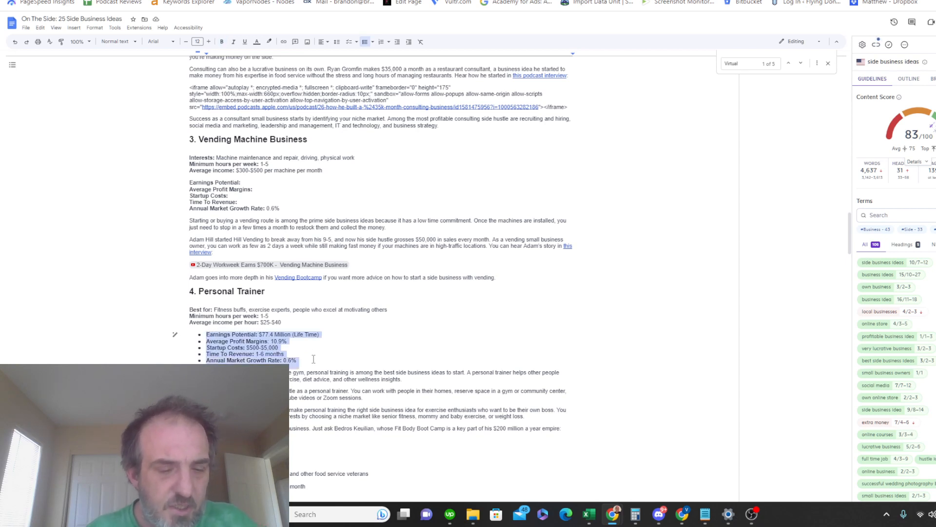
{"action": "left_click_drag", "start_coordinate": [185, 288], "coordinate": [312, 361]}
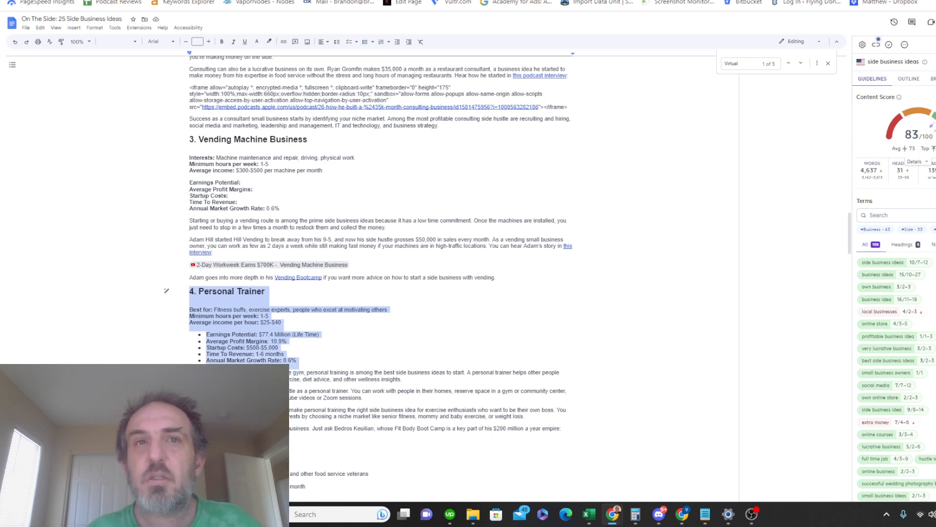
{"action": "left_click", "coordinate": [273, 0]}
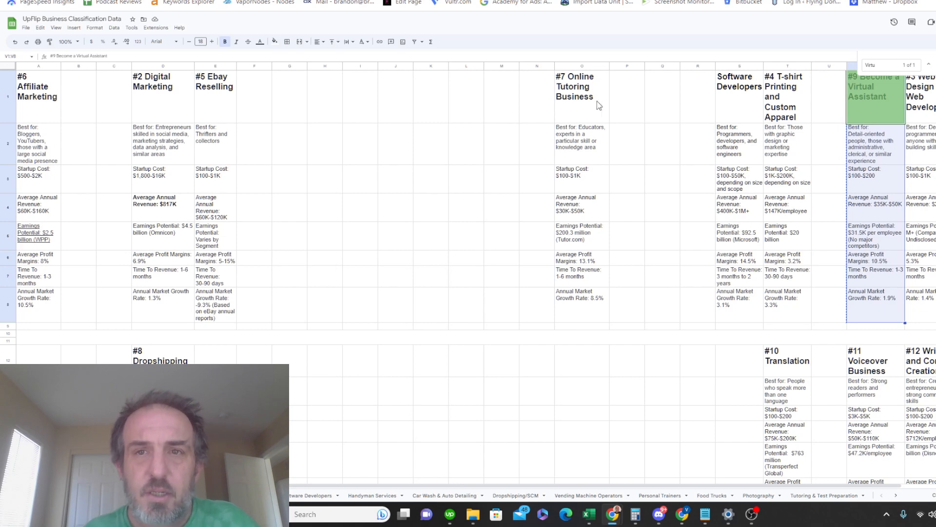
{"action": "left_click", "coordinate": [624, 100]}
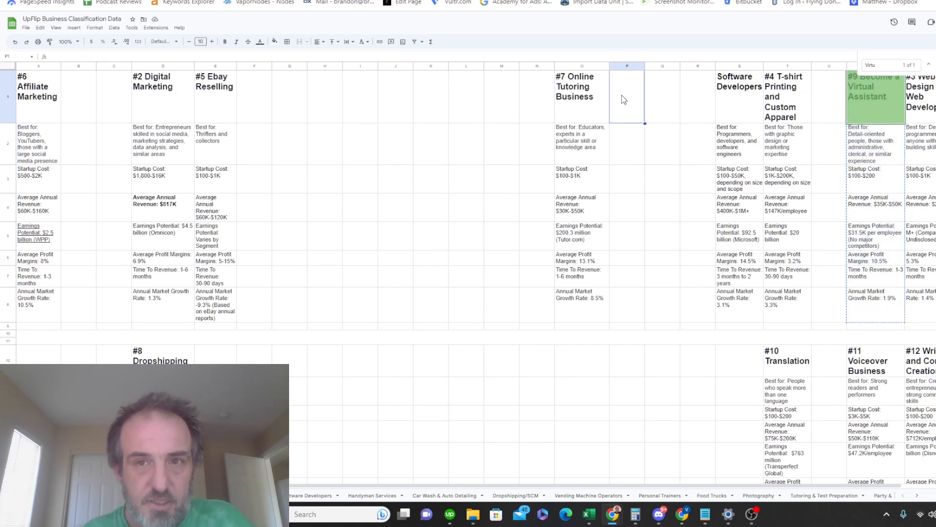
{"action": "key", "text": "ctrl+v"}
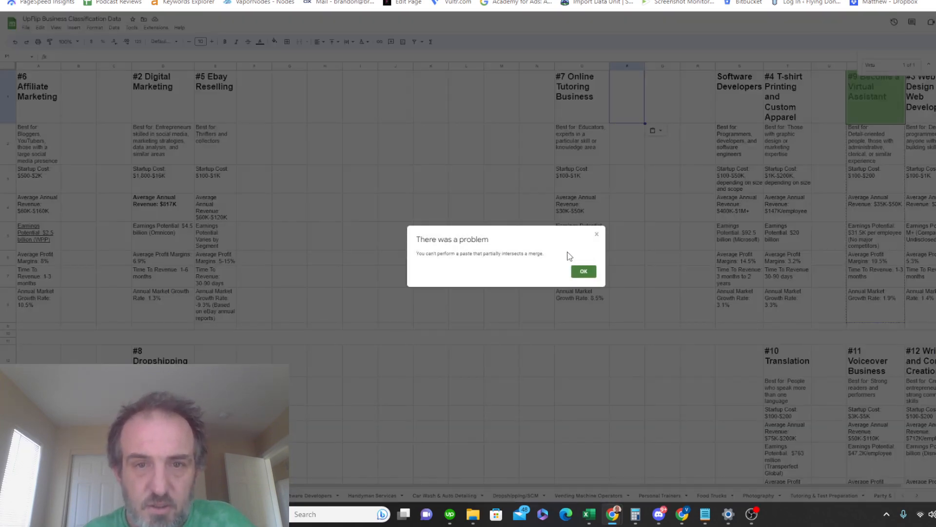
{"action": "left_click", "coordinate": [582, 271]}
{"action": "left_click", "coordinate": [624, 105]}
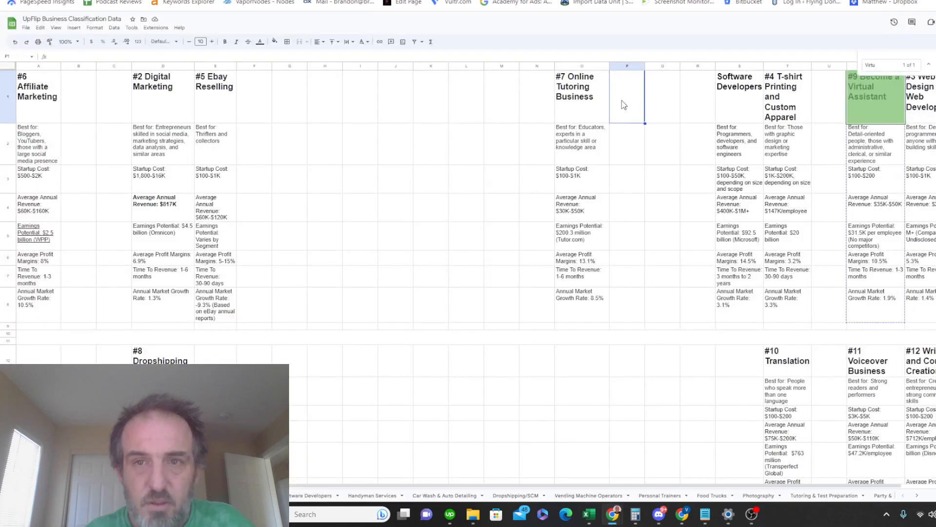
{"action": "left_click", "coordinate": [258, 0]}
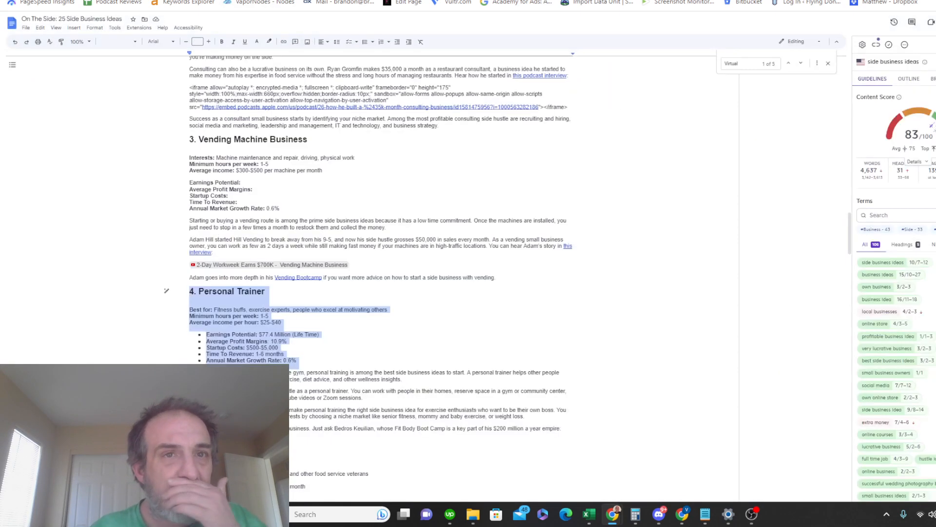
Step: Move the Personal Trainer section's Minimum hours and Average income lines below the bulleted list, and make the Best for line its first bullet
{"action": "left_click", "coordinate": [186, 323]}
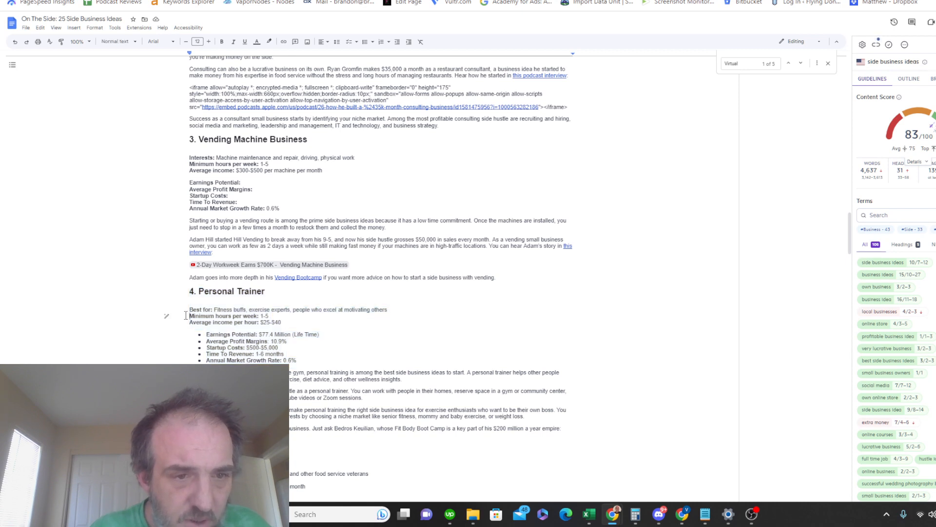
{"action": "left_click_drag", "start_coordinate": [188, 316], "coordinate": [293, 327]}
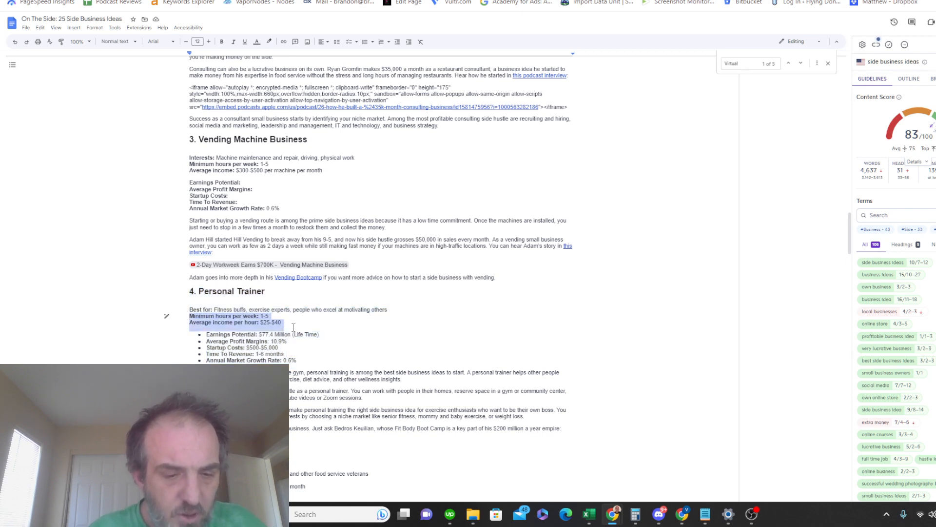
{"action": "left_click", "coordinate": [314, 360]}
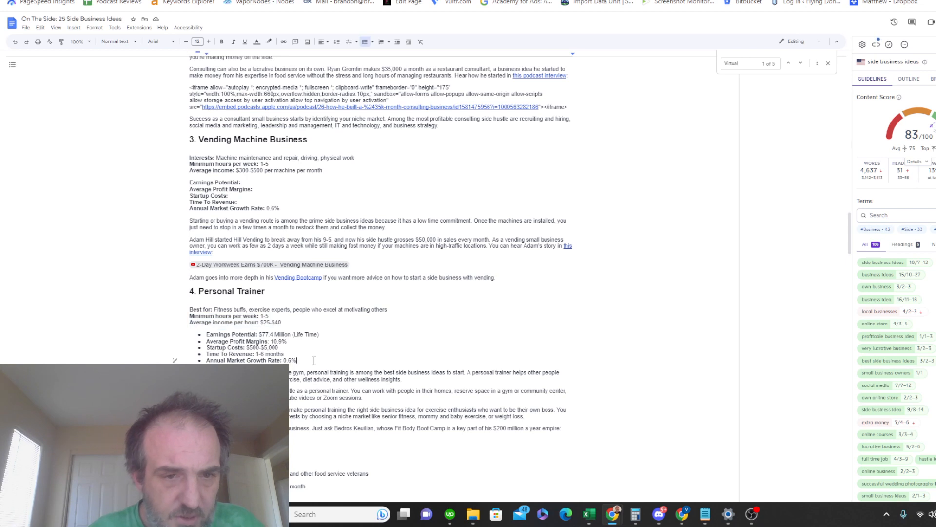
{"action": "key", "text": "Return"}
{"action": "key", "text": "Return"}
{"action": "key", "text": "Return"}
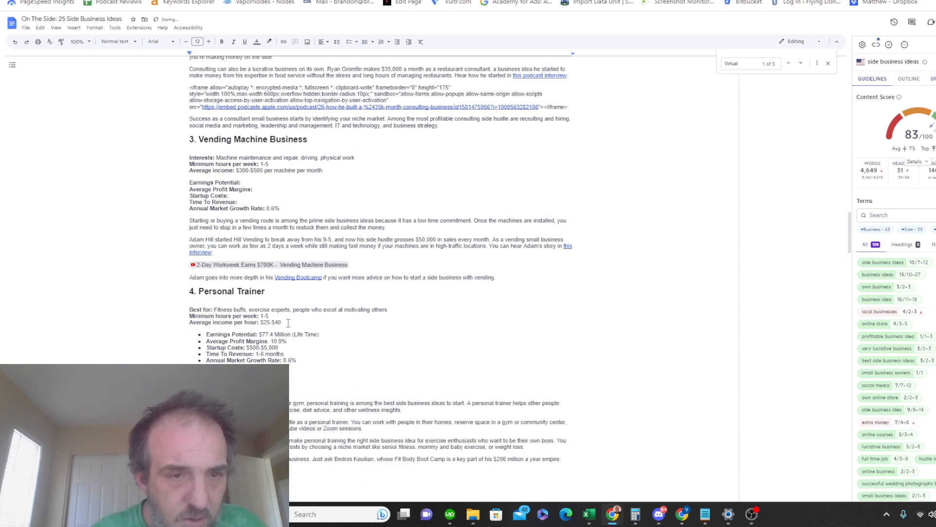
{"action": "left_click_drag", "start_coordinate": [282, 323], "coordinate": [188, 316]}
{"action": "key", "text": "ctrl+x"}
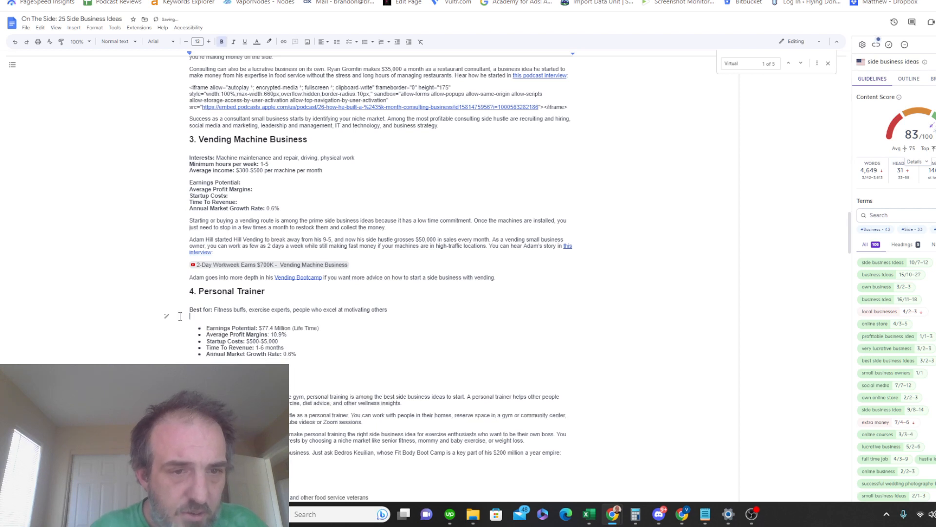
{"action": "key", "text": "BackSpace"}
{"action": "left_click", "coordinate": [185, 311]}
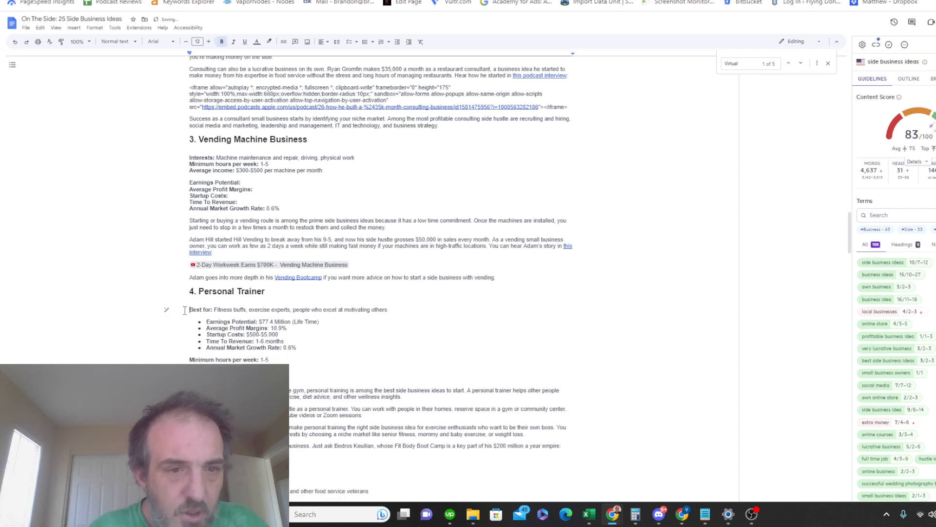
{"action": "left_click", "coordinate": [365, 41]}
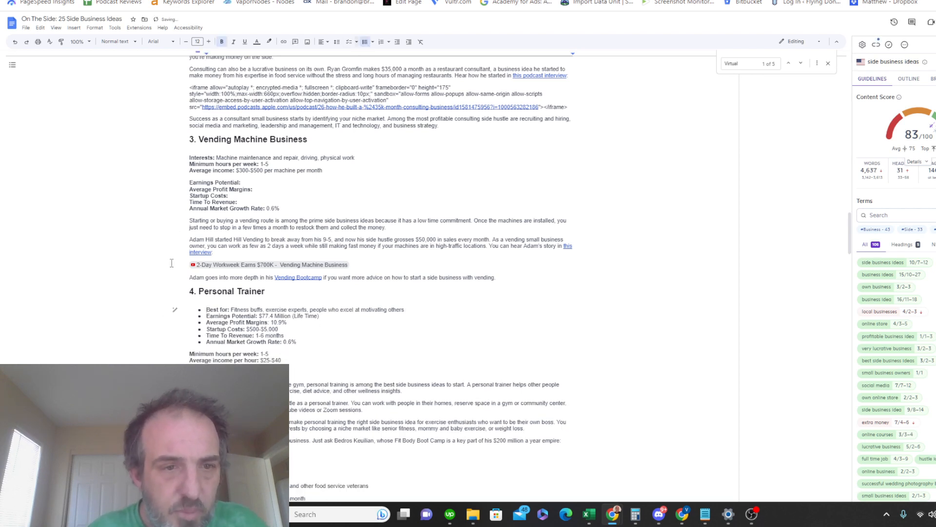
Step: Copy the Personal Trainer bullets from Best for through Annual Market Growth Rate into P2:P7 of the UpFlip Business Classification Data spreadsheet
{"action": "left_click_drag", "start_coordinate": [206, 309], "coordinate": [314, 341]}
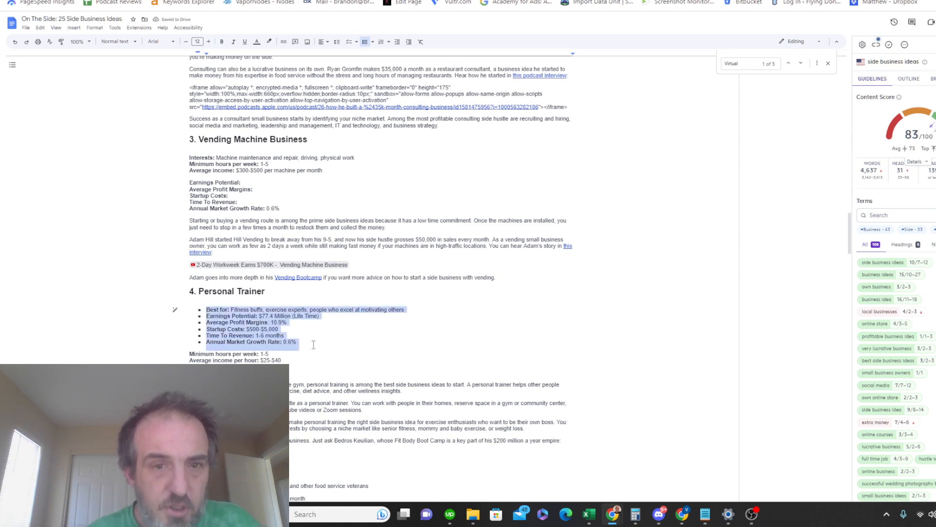
{"action": "left_click", "coordinate": [578, 0]}
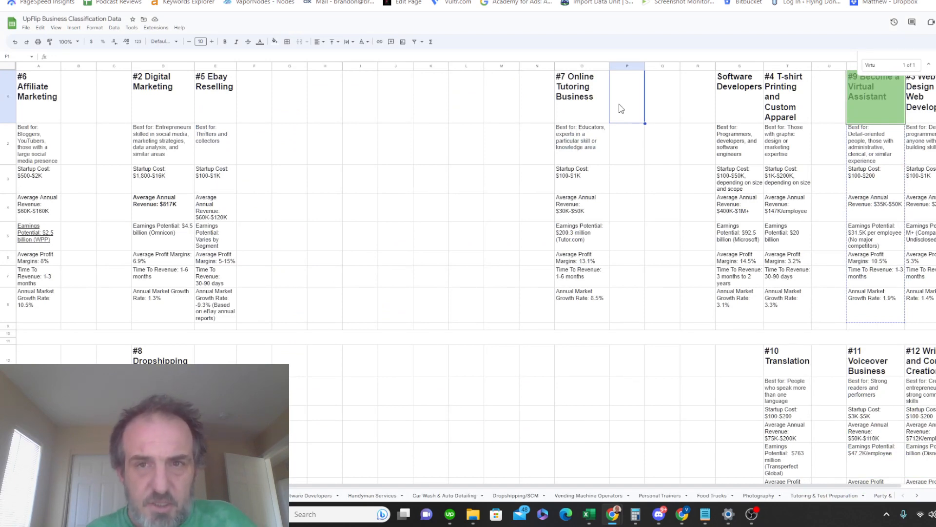
{"action": "key", "text": "ctrl+v"}
{"action": "key", "text": "ctrl+z"}
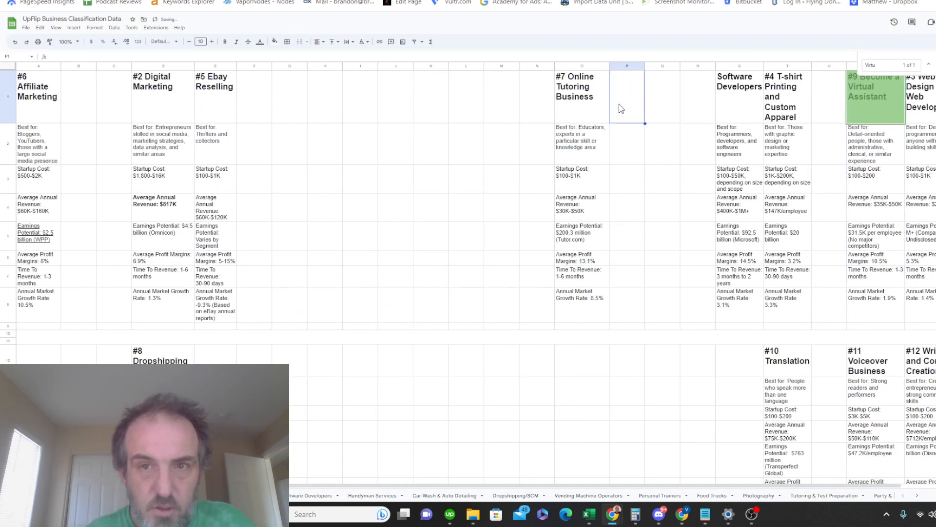
{"action": "left_click", "coordinate": [621, 138]}
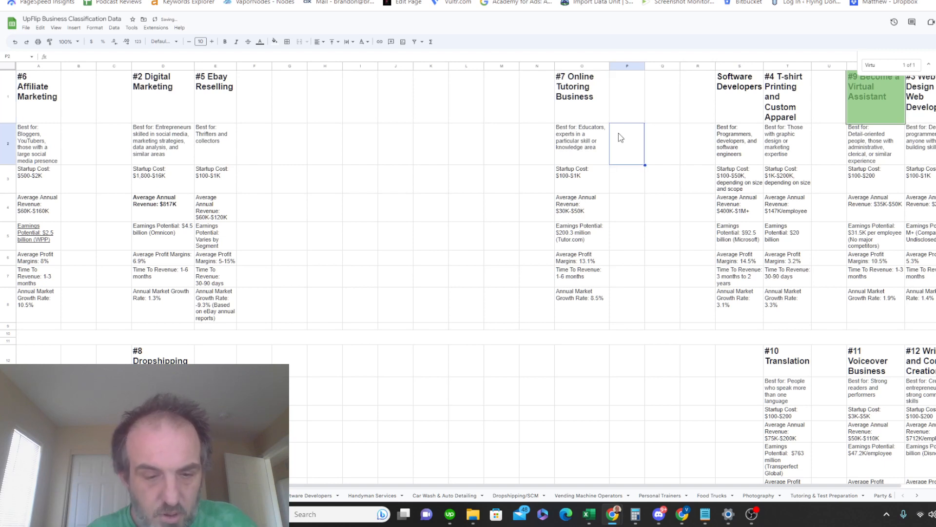
{"action": "key", "text": "ctrl+v"}
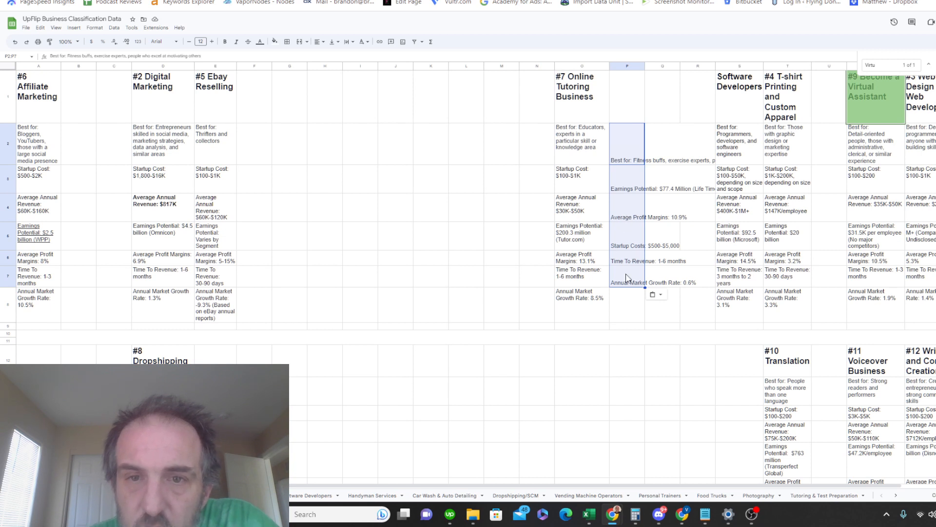
Step: Shift the Personal Trainer stats from Earnings Potential through Annual Market Growth Rate one row down to P4:P8, leaving P3 empty
{"action": "left_click", "coordinate": [626, 216]}
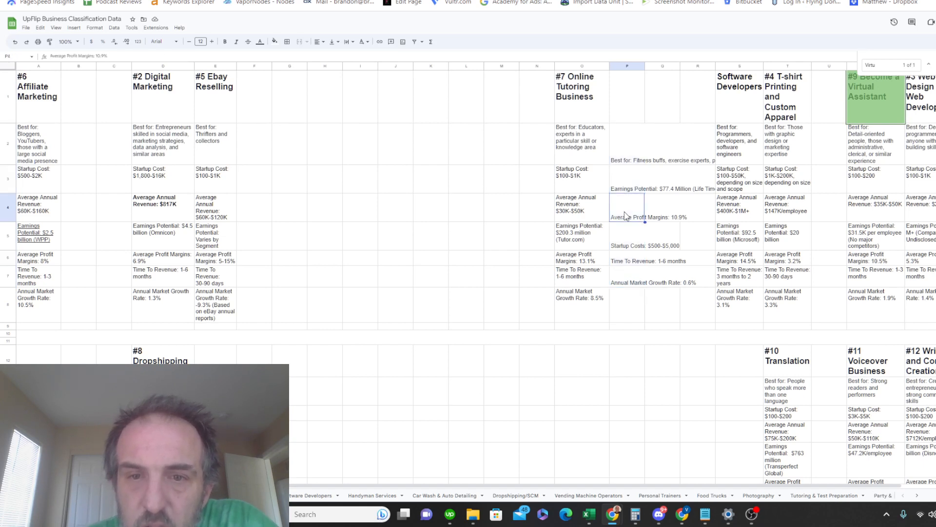
{"action": "left_click", "coordinate": [631, 280], "text": "shift"}
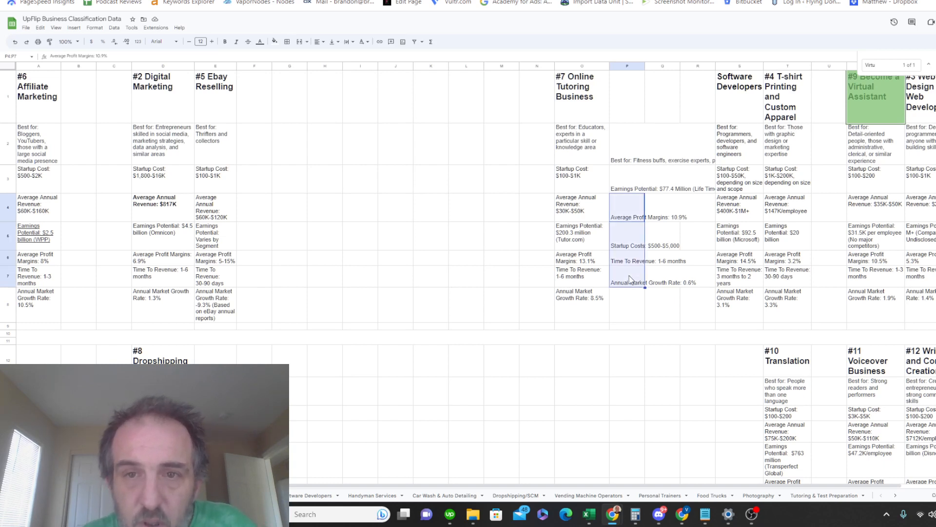
{"action": "left_click", "coordinate": [625, 176]}
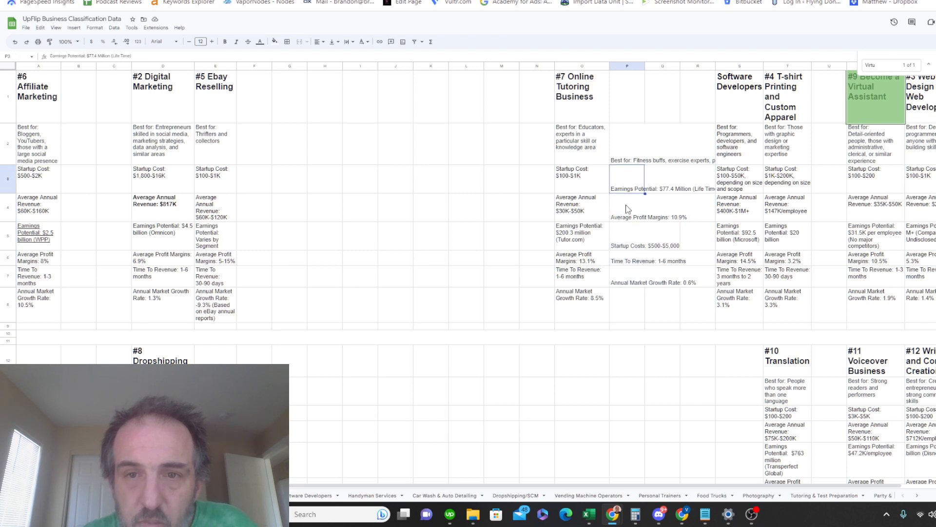
{"action": "left_click", "coordinate": [632, 281], "text": "shift"}
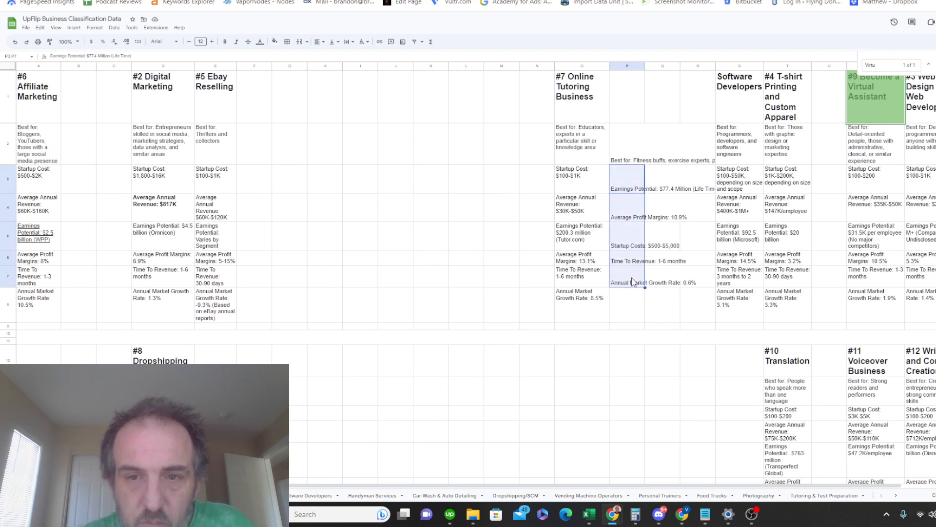
{"action": "key", "text": "ctrl+c"}
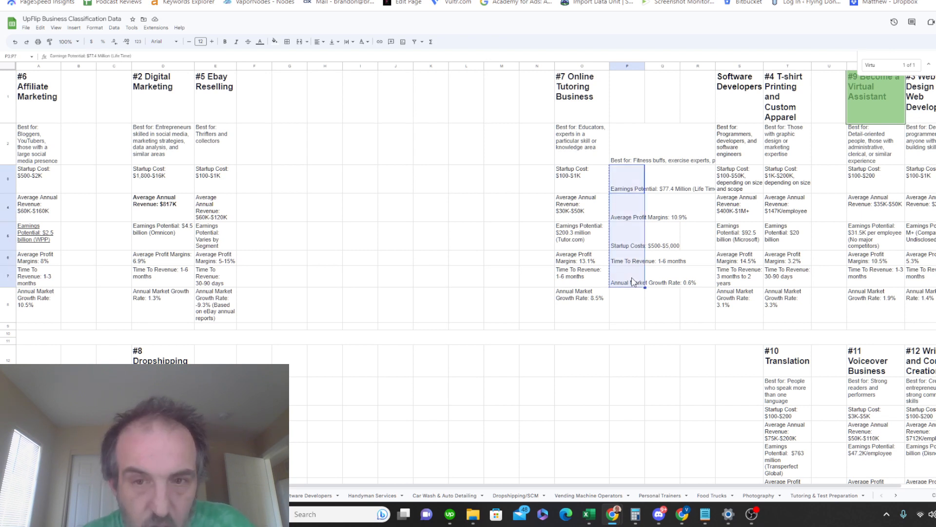
{"action": "left_click", "coordinate": [633, 205]}
{"action": "key", "text": "ctrl+v"}
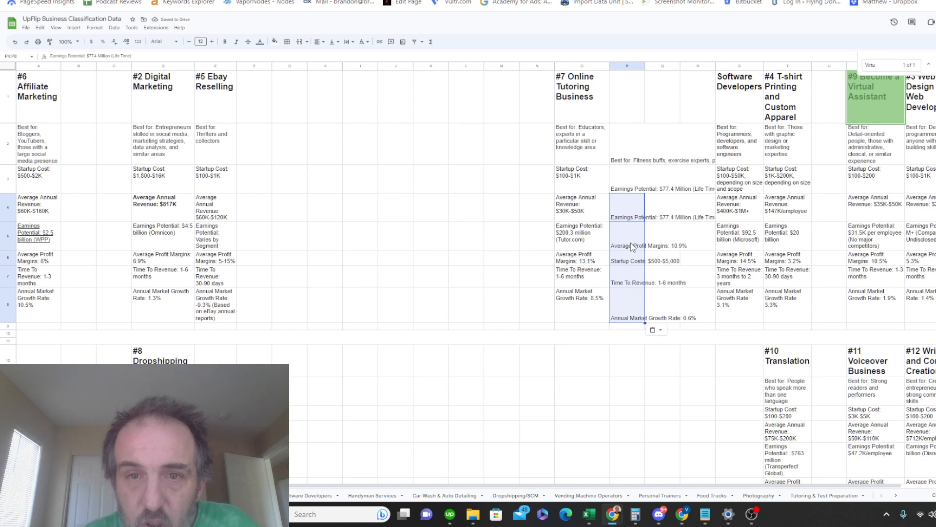
{"action": "left_click", "coordinate": [636, 189]}
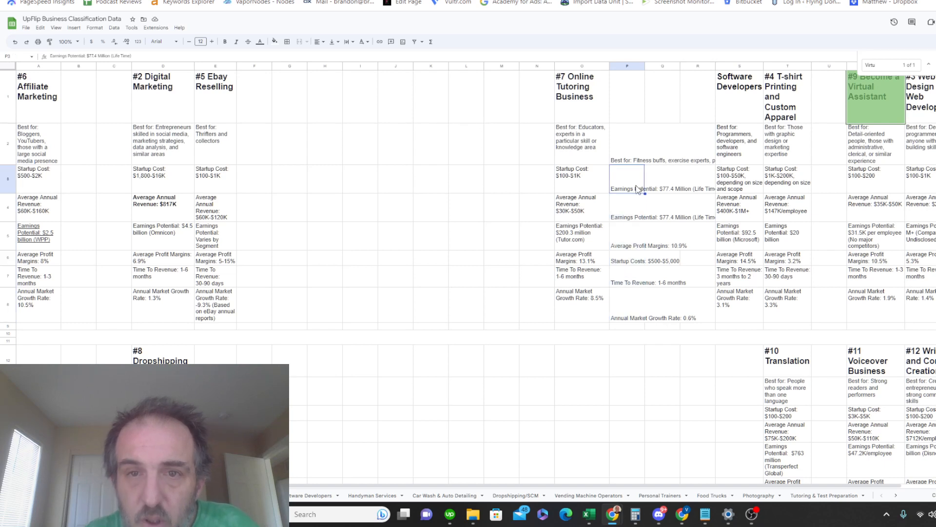
{"action": "key", "text": "Delete"}
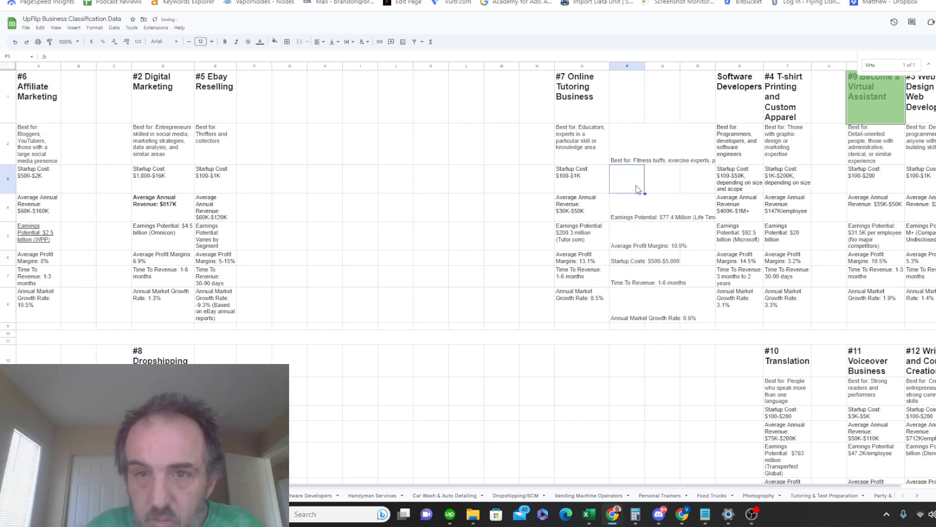
Step: Move the Personal Trainer Startup Costs entry from P6 to P3
{"action": "left_click", "coordinate": [631, 261]}
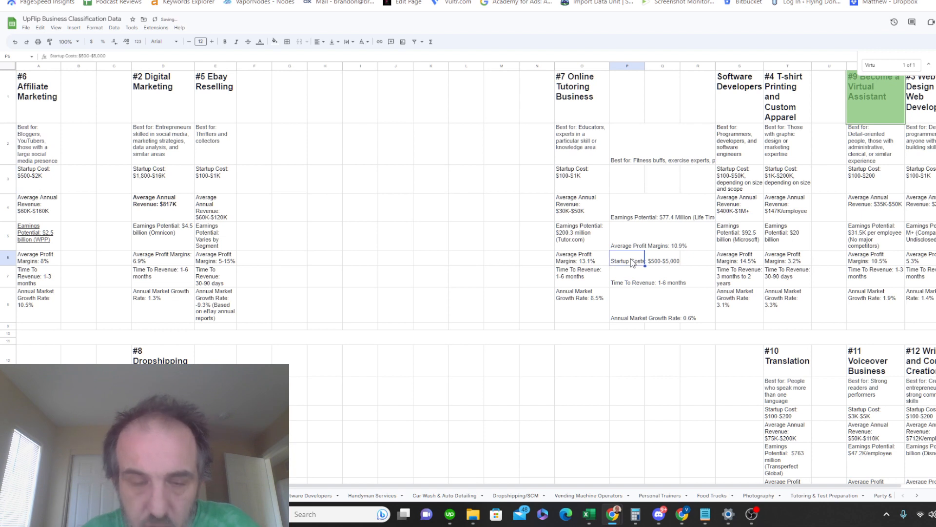
{"action": "left_click", "coordinate": [631, 191]}
{"action": "key", "text": "ctrl+v"}
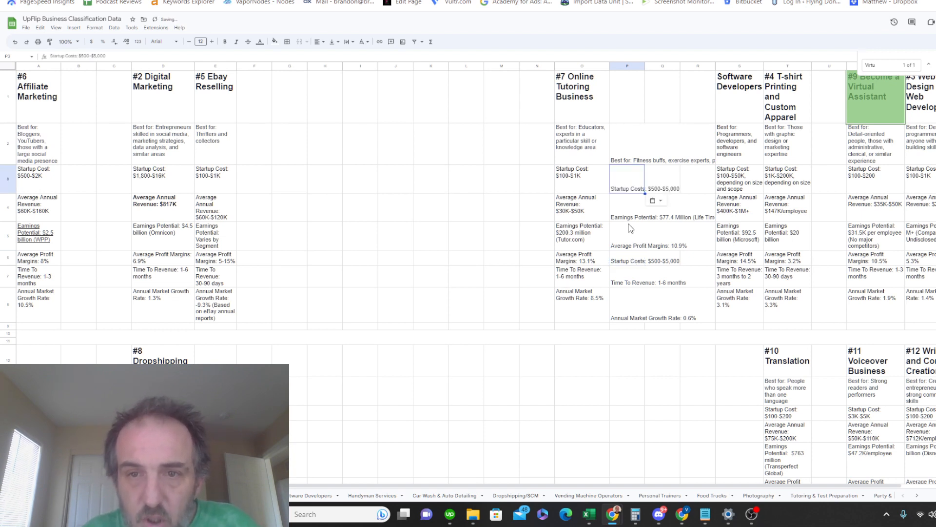
{"action": "left_click", "coordinate": [626, 263]}
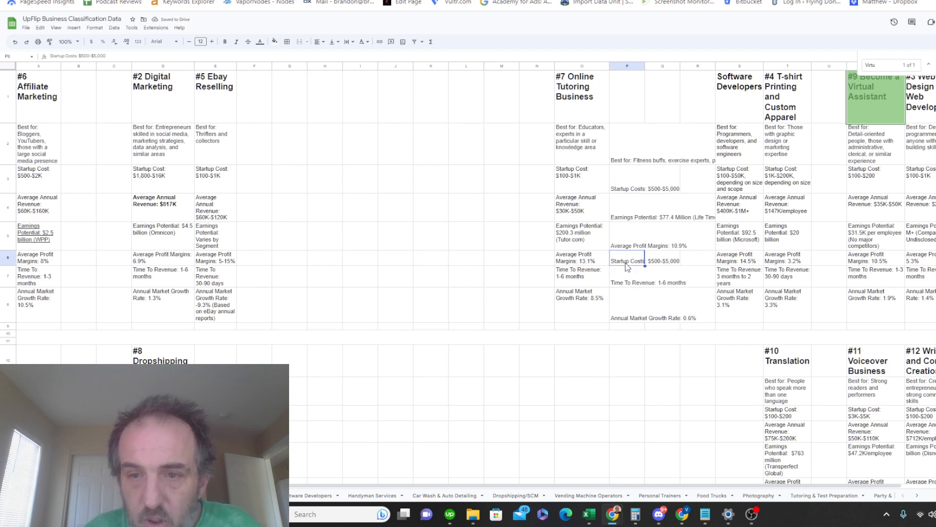
{"action": "key", "text": "Delete"}
Step: Copy the Personal Trainer Earnings Potential and Average Profit Margins entries one row down into P5:P6
{"action": "left_click", "coordinate": [625, 243]}
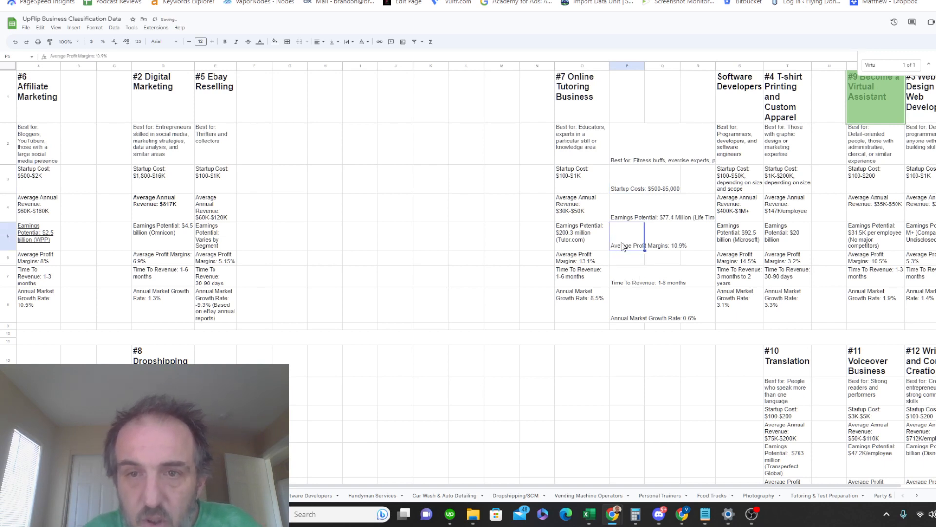
{"action": "left_click_drag", "start_coordinate": [619, 218], "coordinate": [620, 248]}
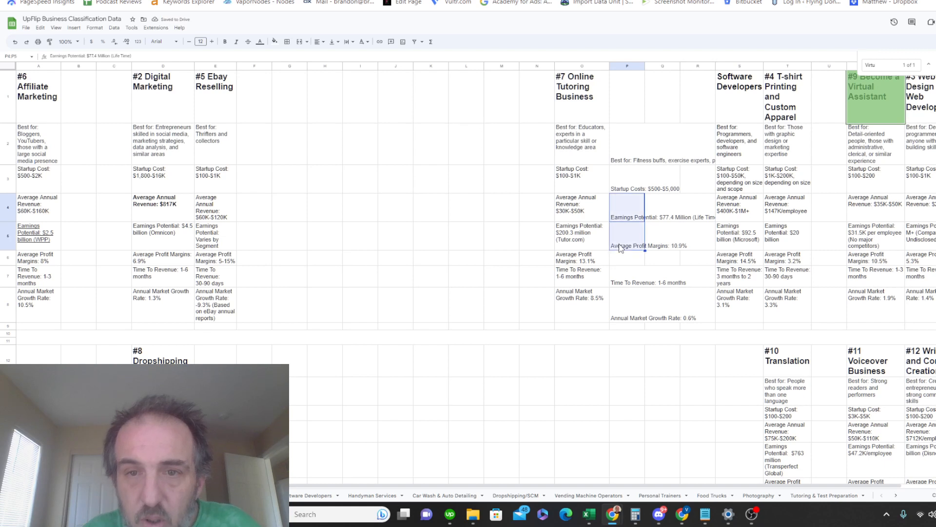
{"action": "key", "text": "ctrl+x"}
{"action": "left_click", "coordinate": [622, 265]}
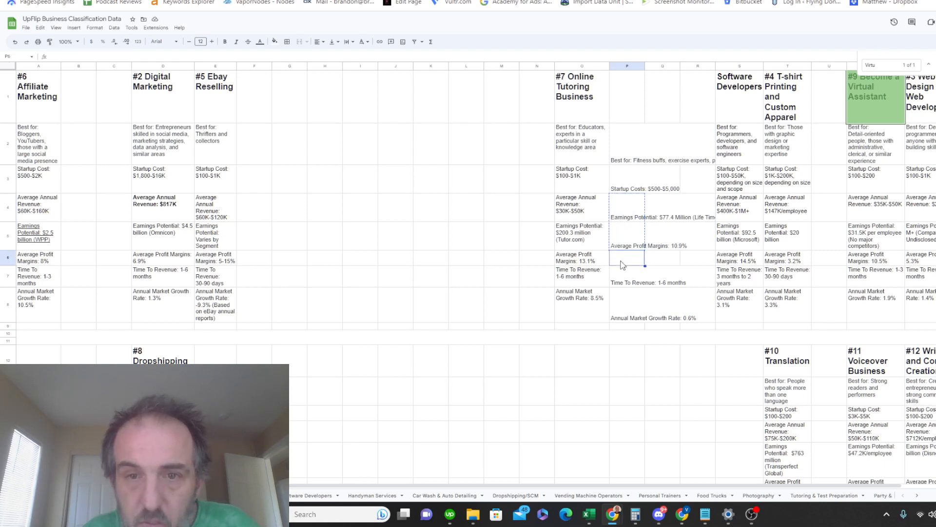
{"action": "left_click", "coordinate": [623, 244]}
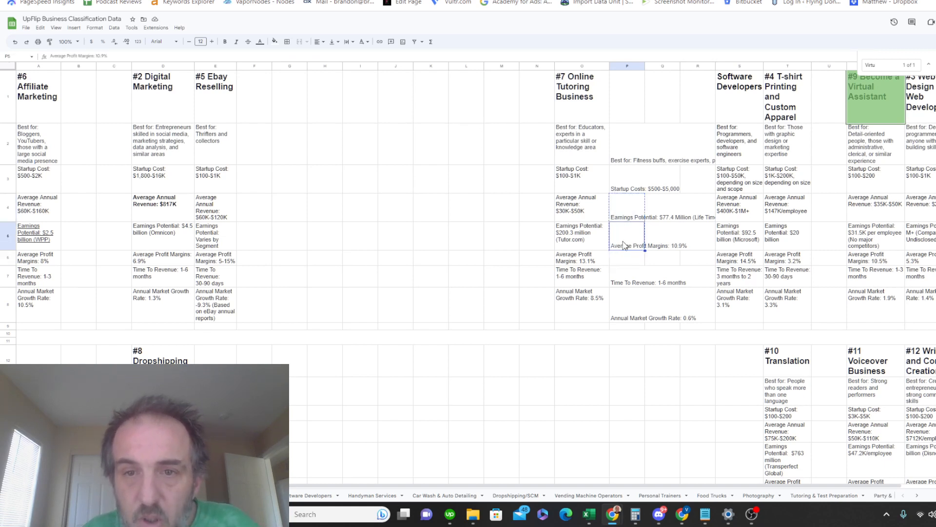
{"action": "key", "text": "ctrl+v"}
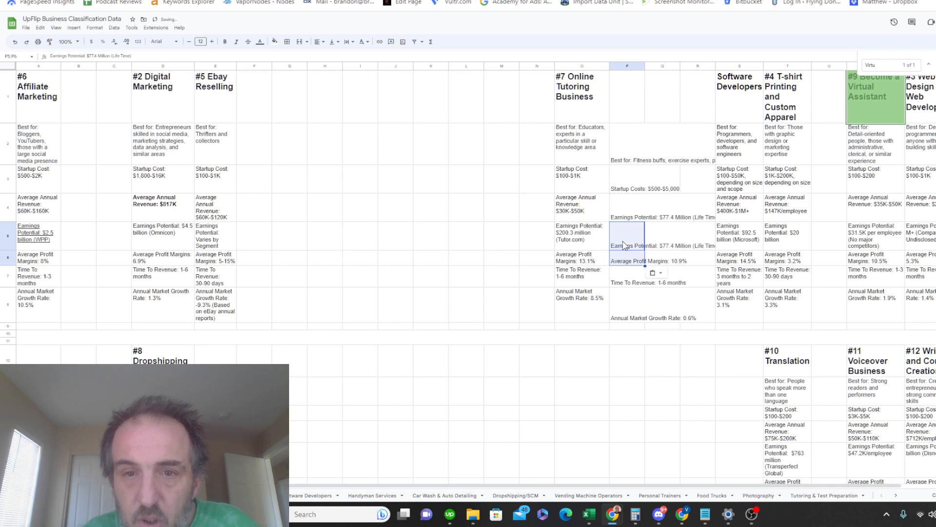
Step: Clear the duplicate Personal Trainer Earnings Potential entry from P4, keeping the copy in P5
{"action": "left_click", "coordinate": [623, 285]}
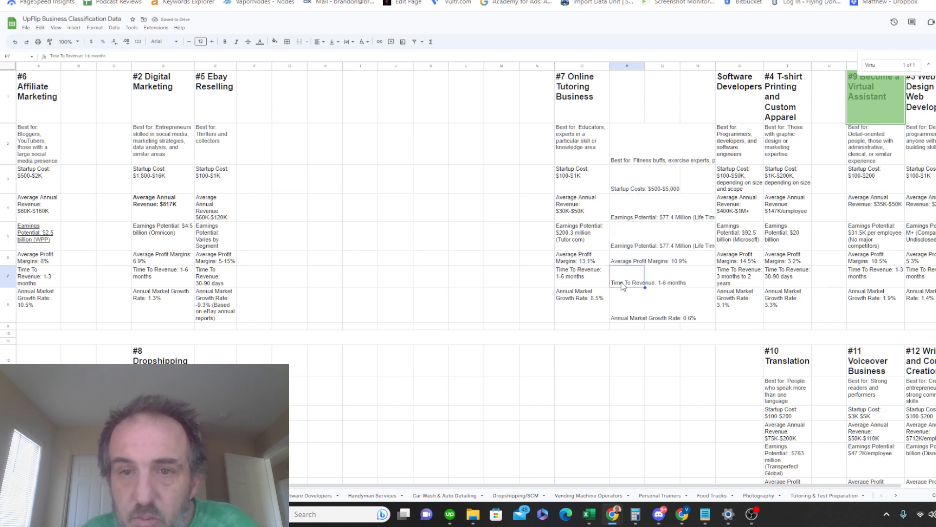
{"action": "left_click", "coordinate": [627, 190]}
{"action": "left_click", "coordinate": [626, 218]}
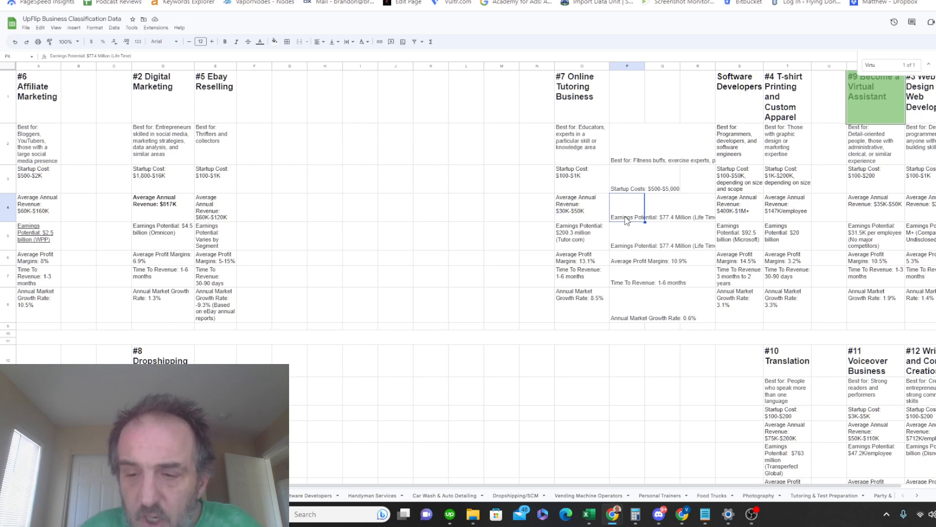
{"action": "key", "text": "Delete"}
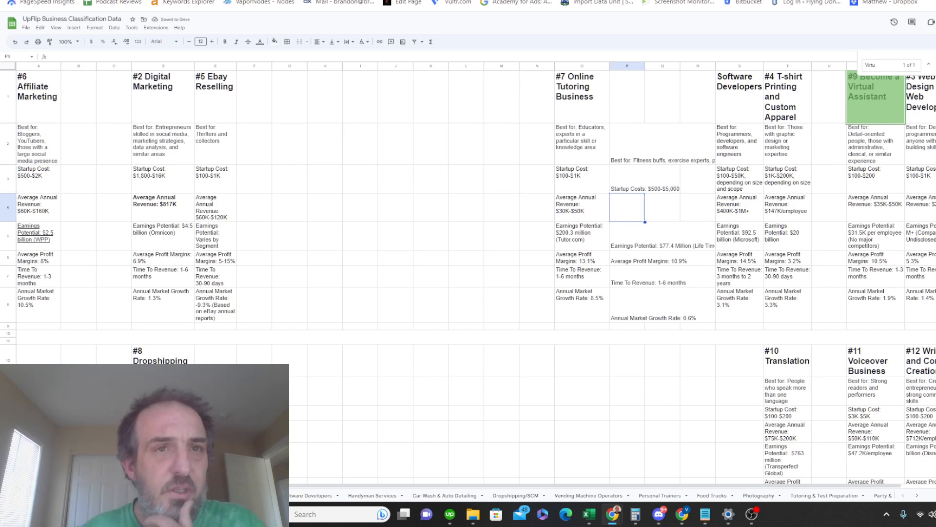
Step: Switch to the IBISWorld report on Personal Trainers in the US and open its Key Statistics
{"action": "key", "text": "ctrl+Tab"}
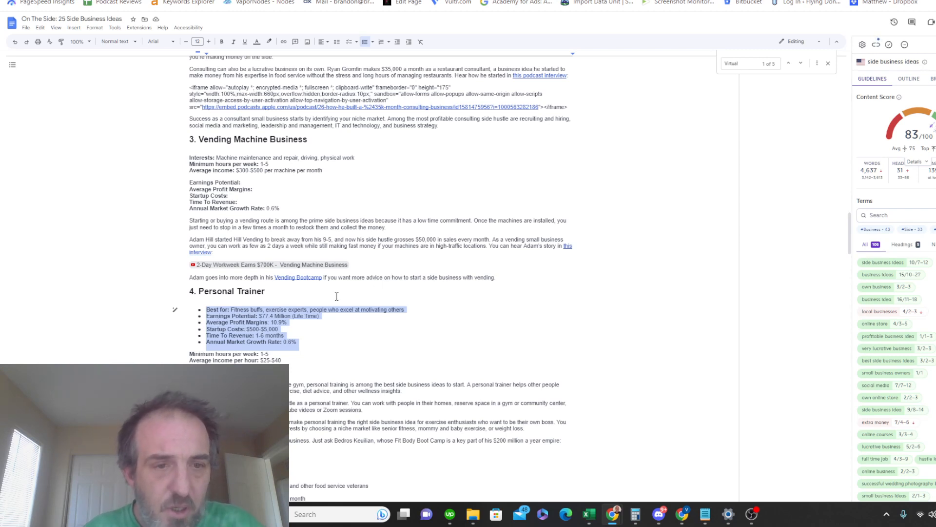
{"action": "key", "text": "ctrl+Tab"}
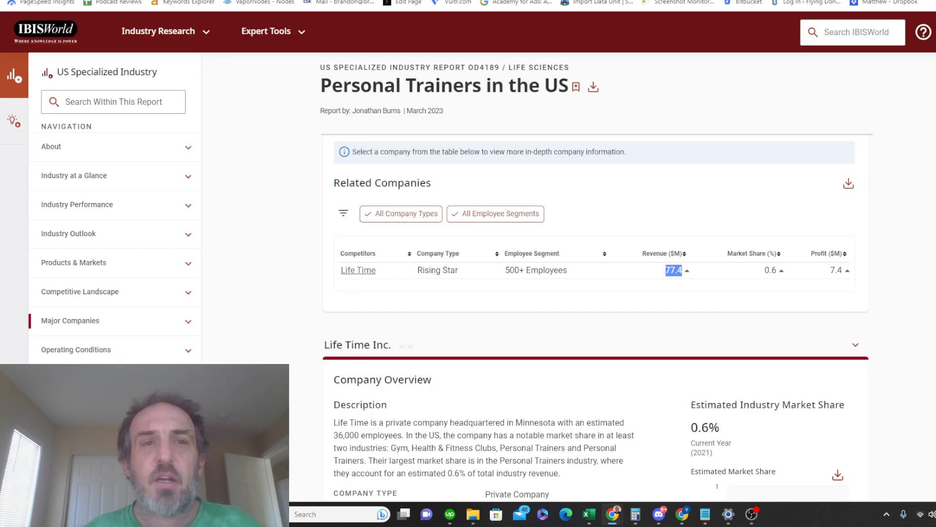
{"action": "left_click", "coordinate": [239, 386]}
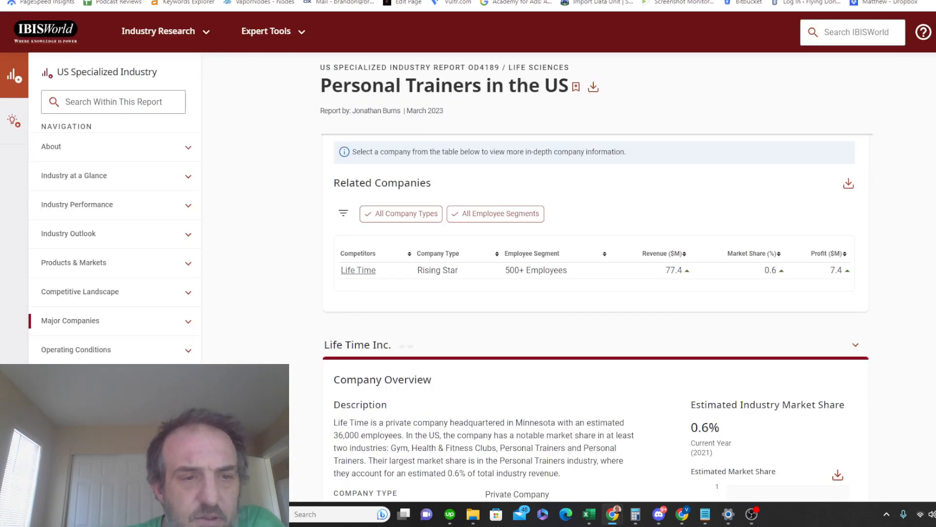
{"action": "left_click", "coordinate": [69, 379]}
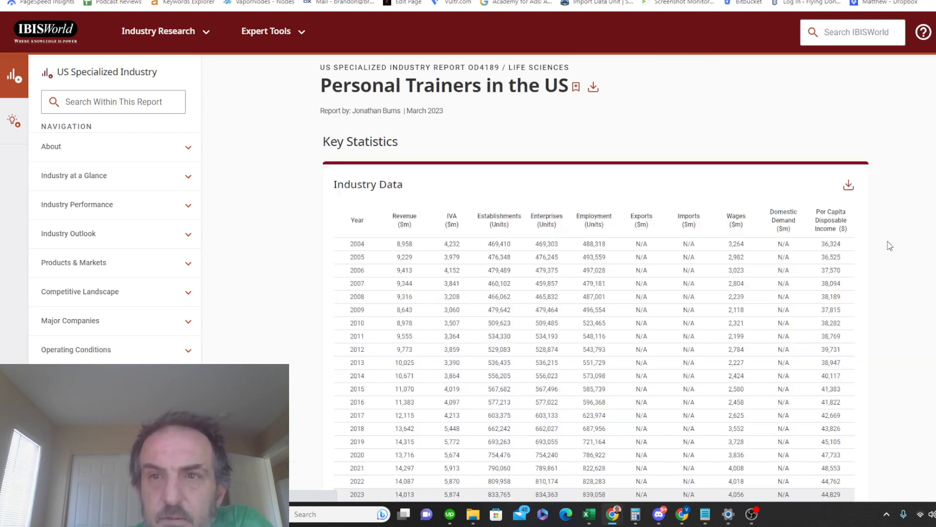
Step: Examine the Key Ratios table for the 2023 revenue per employee and employees per establishment
{"action": "scroll", "coordinate": [595, 317], "scroll_direction": "down", "scroll_amount": 15}
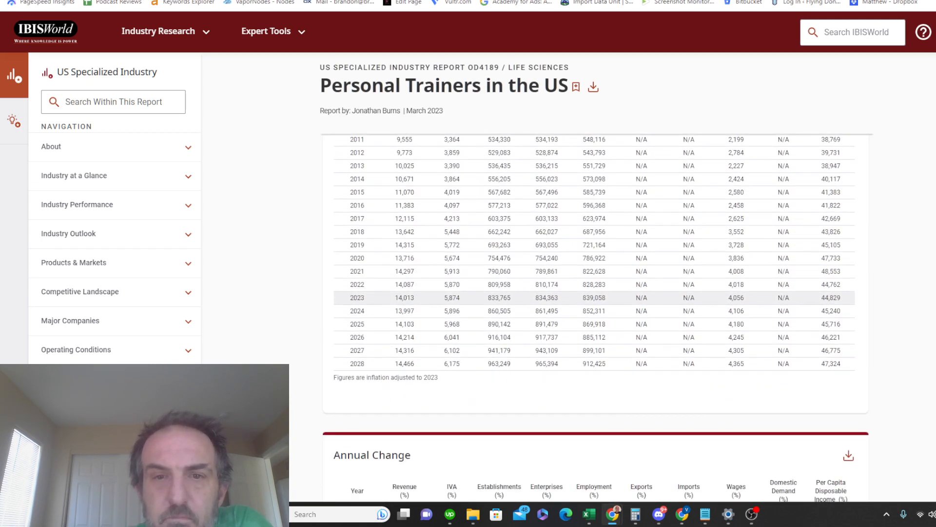
{"action": "scroll", "coordinate": [595, 316], "scroll_direction": "down", "scroll_amount": 5}
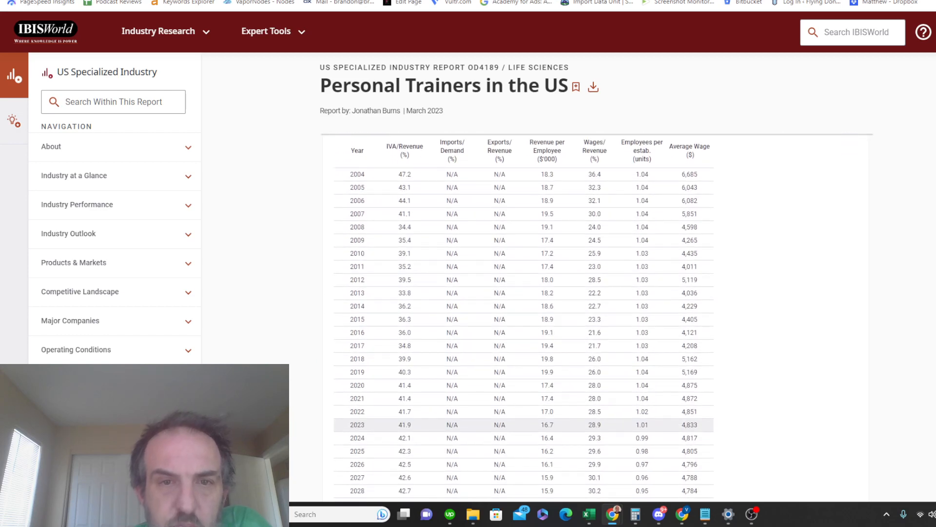
{"action": "scroll", "coordinate": [595, 317], "scroll_direction": "up", "scroll_amount": 2}
{"action": "scroll", "coordinate": [595, 317], "scroll_direction": "down", "scroll_amount": 7}
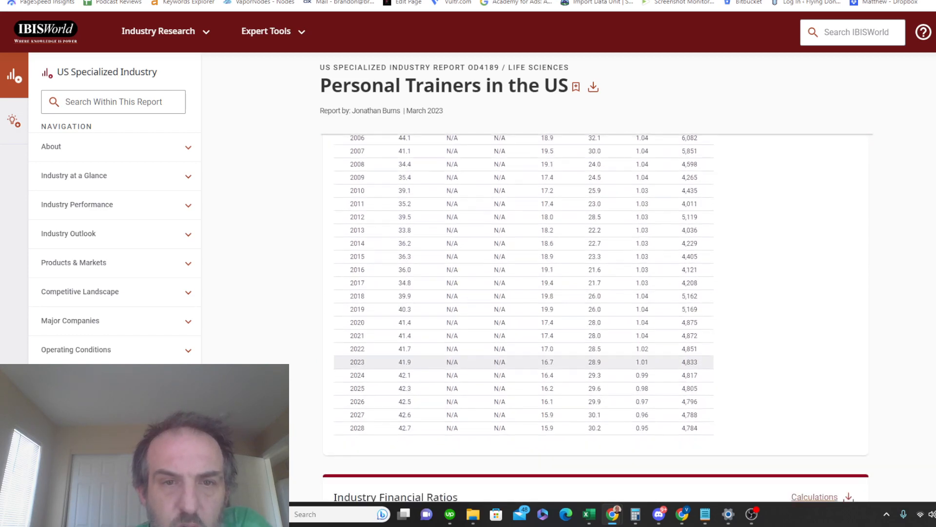
{"action": "scroll", "coordinate": [594, 317], "scroll_direction": "down", "scroll_amount": 2}
{"action": "scroll", "coordinate": [595, 317], "scroll_direction": "up", "scroll_amount": 8}
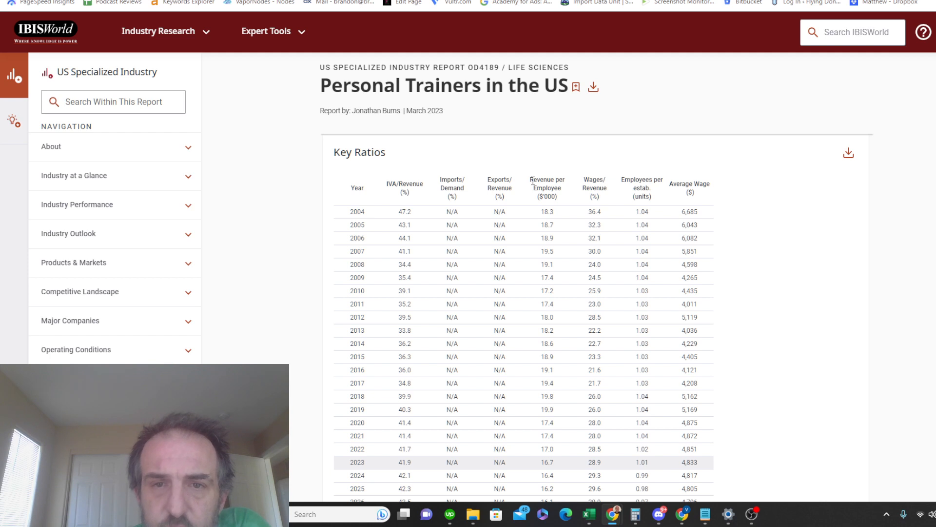
{"action": "left_click_drag", "start_coordinate": [532, 180], "coordinate": [634, 190]}
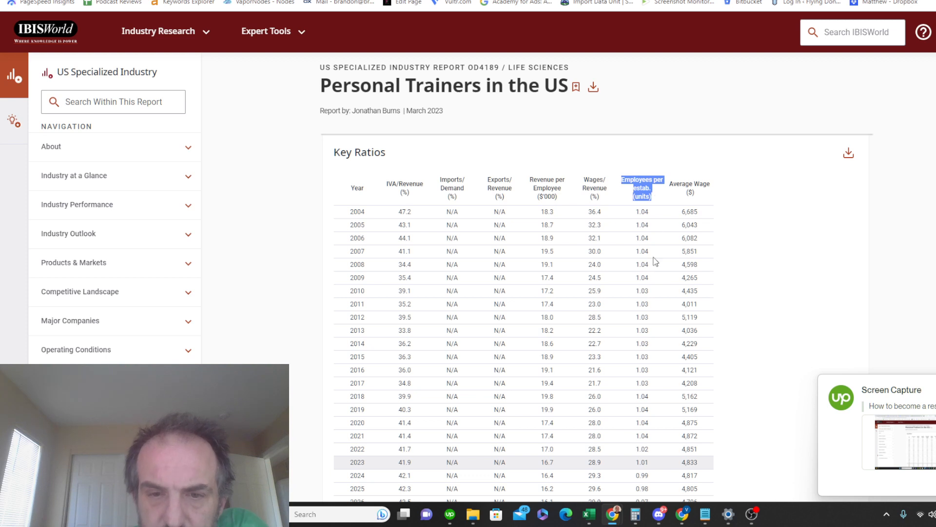
{"action": "left_click", "coordinate": [540, 467]}
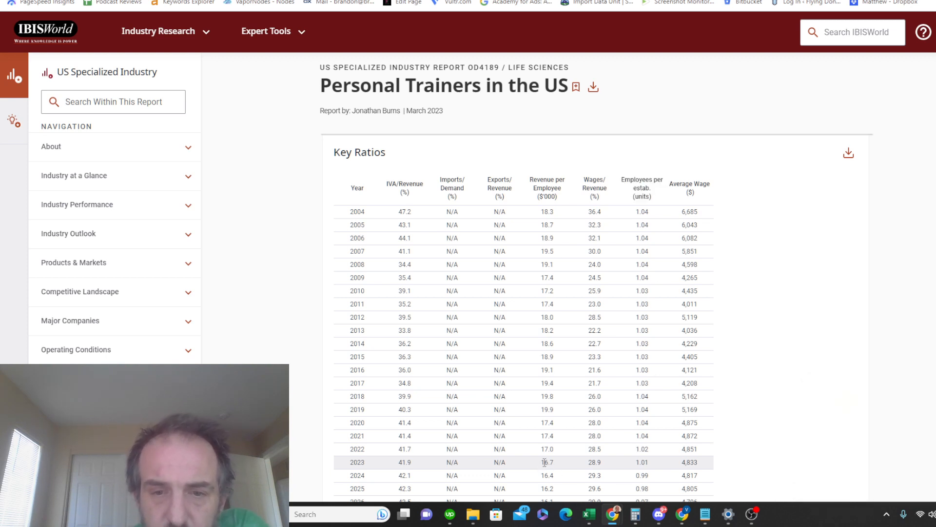
{"action": "left_click_drag", "start_coordinate": [545, 462], "coordinate": [558, 467]}
{"action": "left_click", "coordinate": [537, 471]}
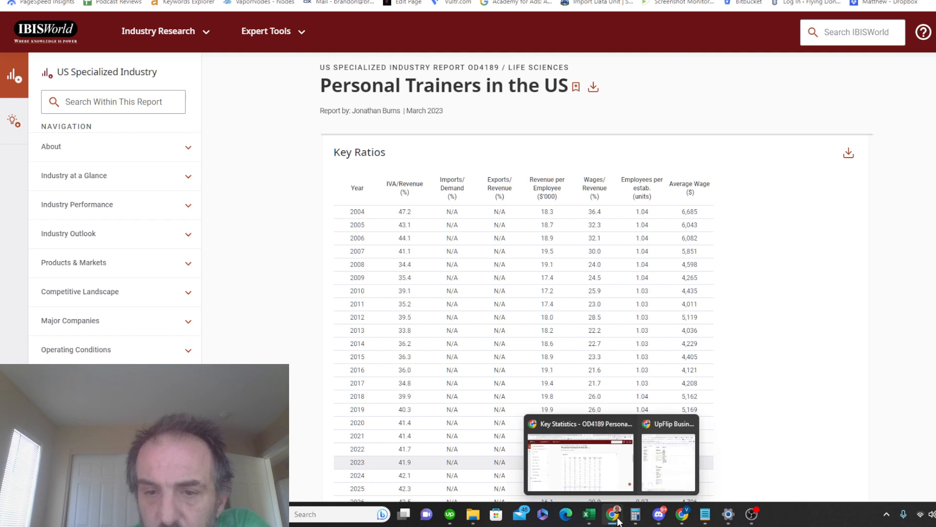
Step: Switch to Calculator and multiply the 2023 revenue per employee by the employees per establishment, 16.7 × 1.01
{"action": "left_click", "coordinate": [636, 518]}
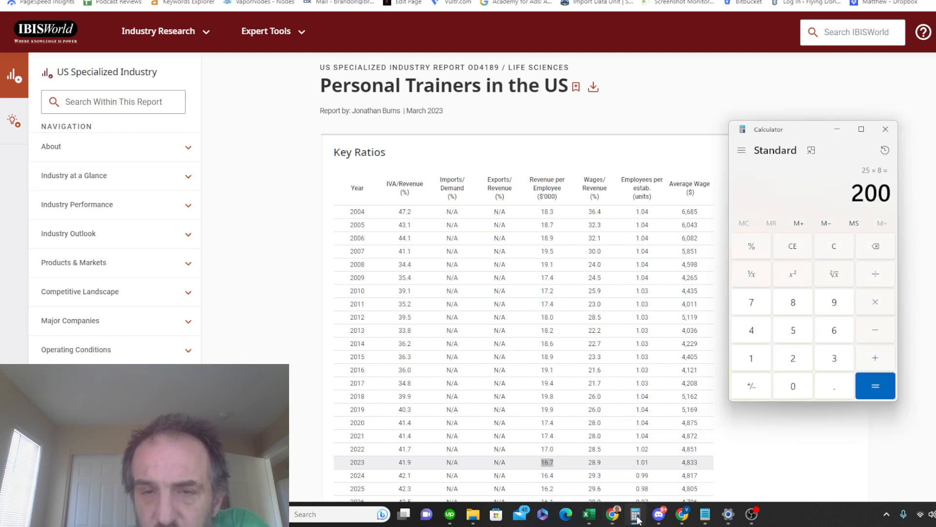
{"action": "left_click", "coordinate": [837, 246]}
{"action": "left_click", "coordinate": [763, 361]}
{"action": "left_click", "coordinate": [837, 334]}
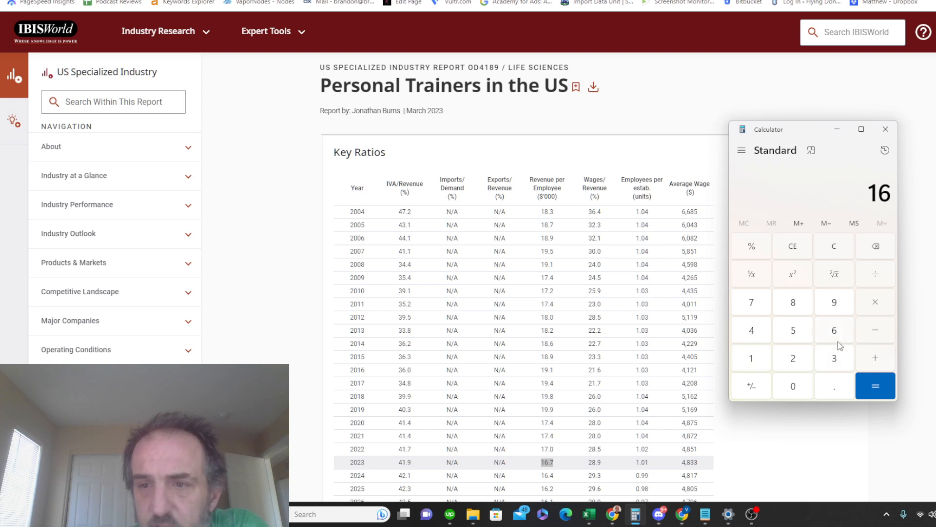
{"action": "left_click", "coordinate": [836, 384]}
{"action": "left_click", "coordinate": [752, 302]}
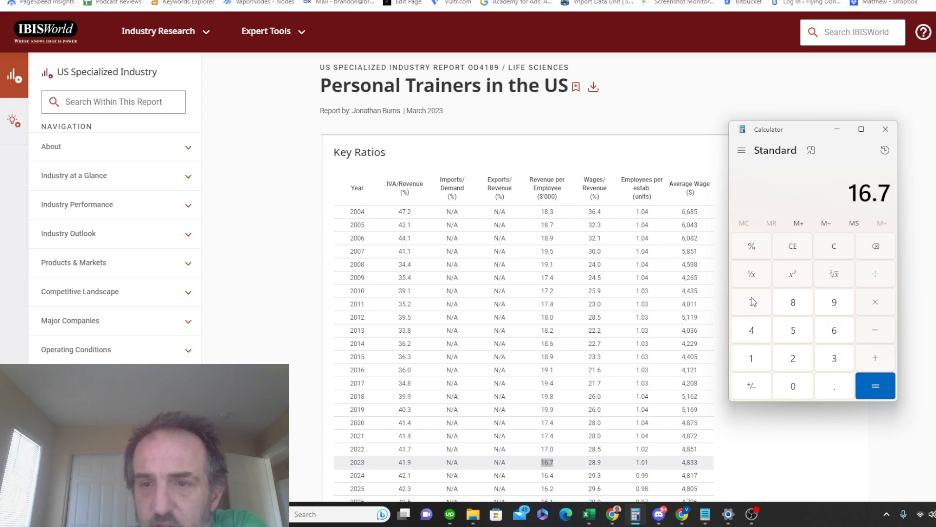
{"action": "left_click", "coordinate": [876, 303]}
{"action": "left_click", "coordinate": [752, 359]}
{"action": "left_click", "coordinate": [842, 391]}
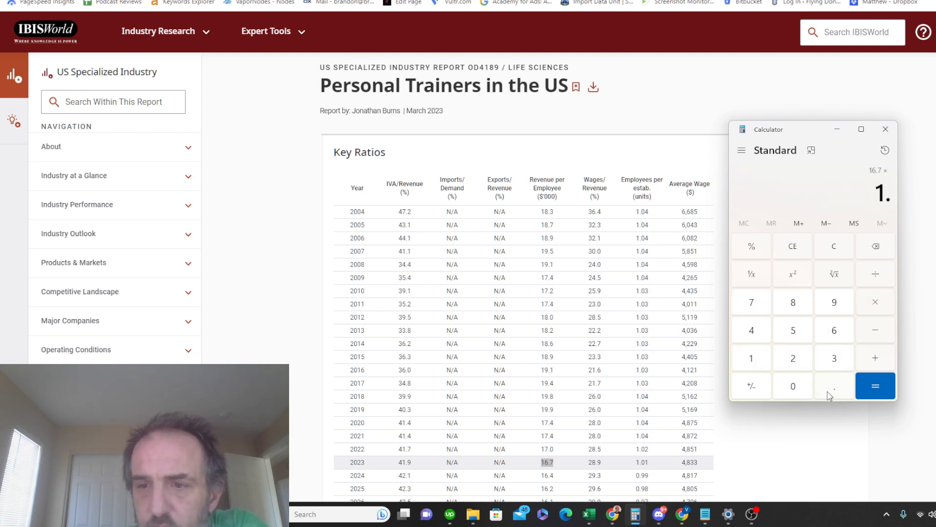
{"action": "left_click", "coordinate": [792, 395]}
{"action": "left_click", "coordinate": [765, 361]}
{"action": "left_click", "coordinate": [883, 384]}
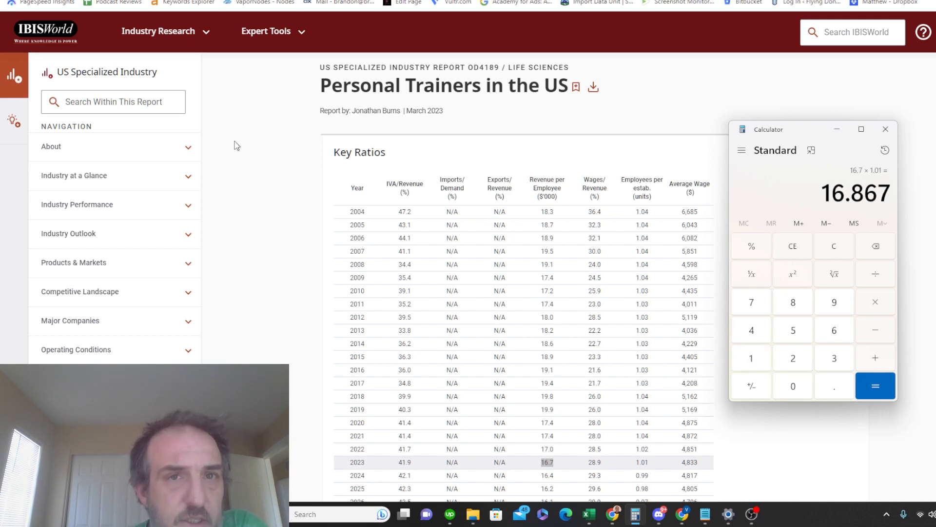
Step: Return to the UpFlip Business Classification Data spreadsheet and enter "Average Annual Revenue: 16.87" in P4
{"action": "left_click", "coordinate": [210, 0]}
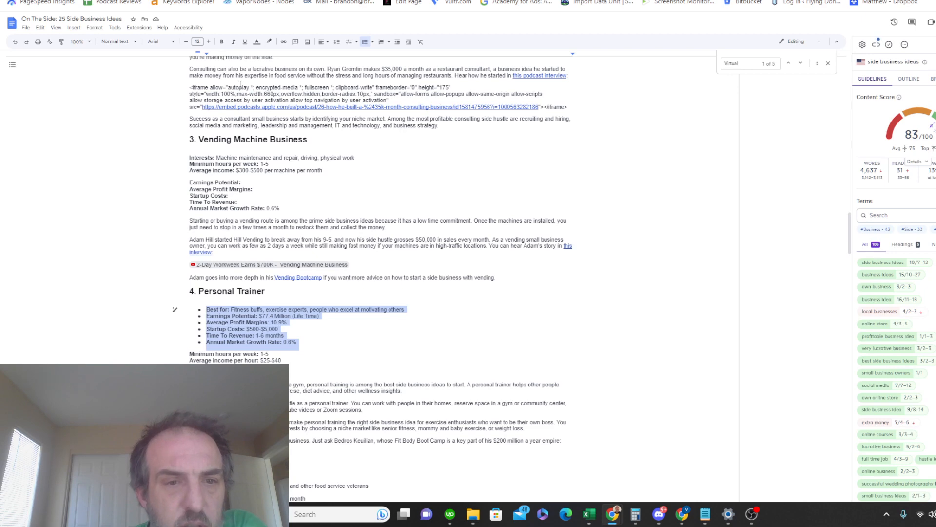
{"action": "left_click", "coordinate": [293, 0]}
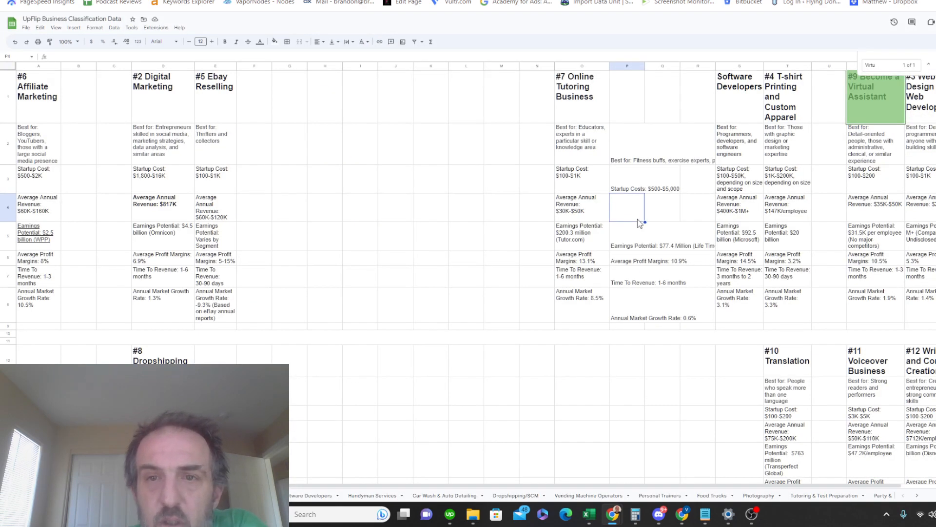
{"action": "type", "text": "16.87"}
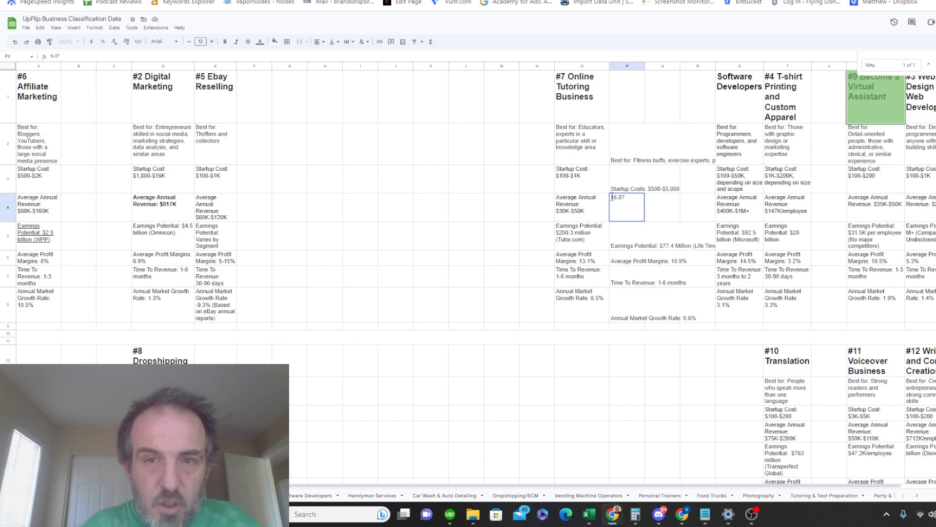
{"action": "type", "text": "Avera"}
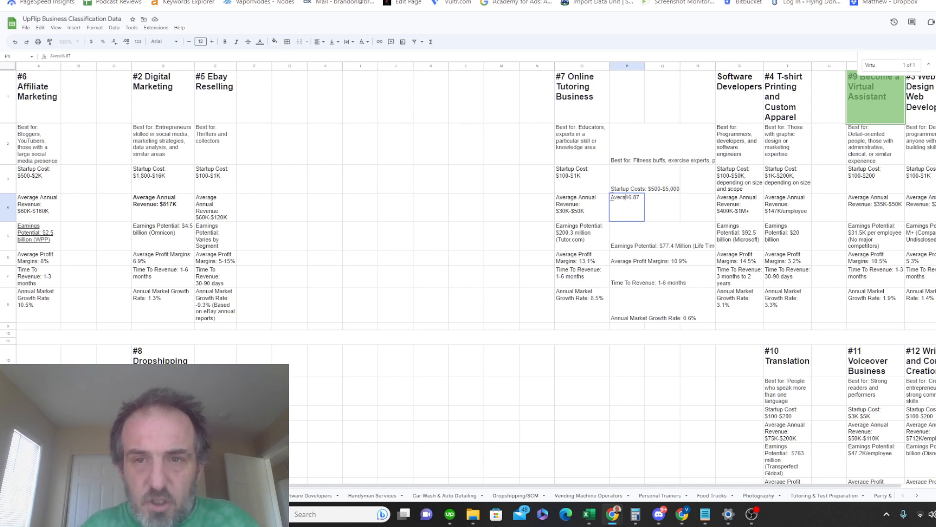
{"action": "type", "text": "ge Annu"}
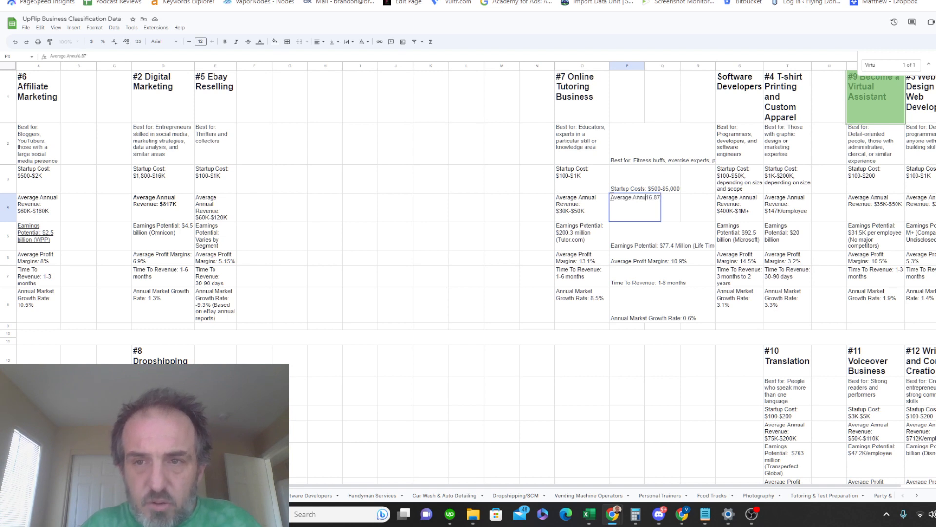
{"action": "type", "text": "al Reve"}
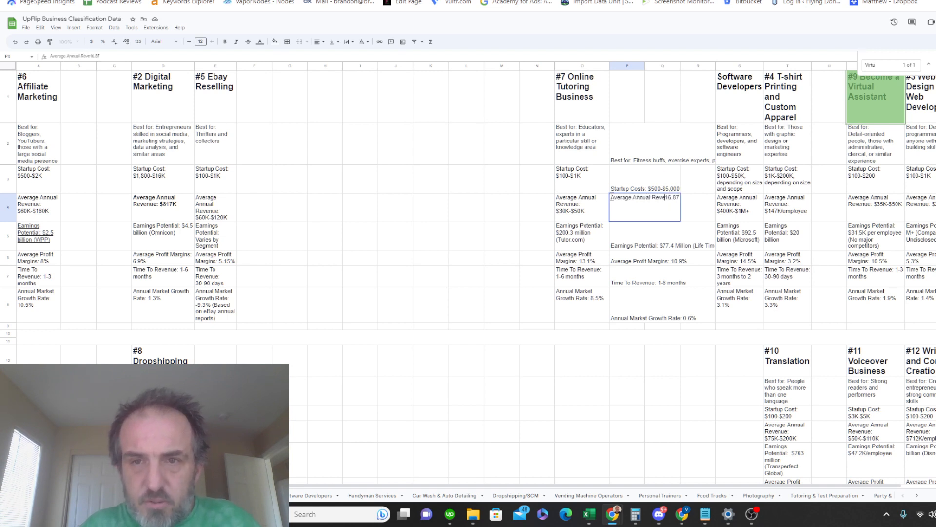
{"action": "type", "text": "nue"}
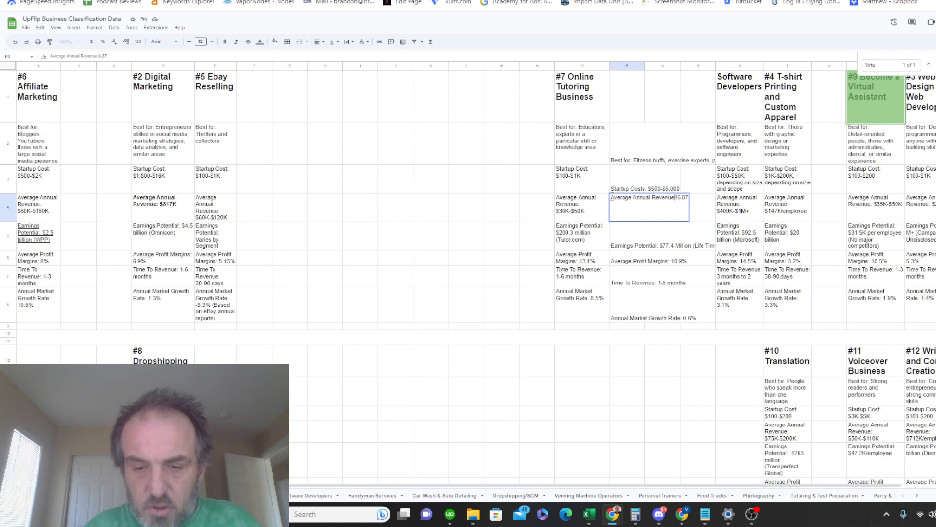
{"action": "type", "text": ":"}
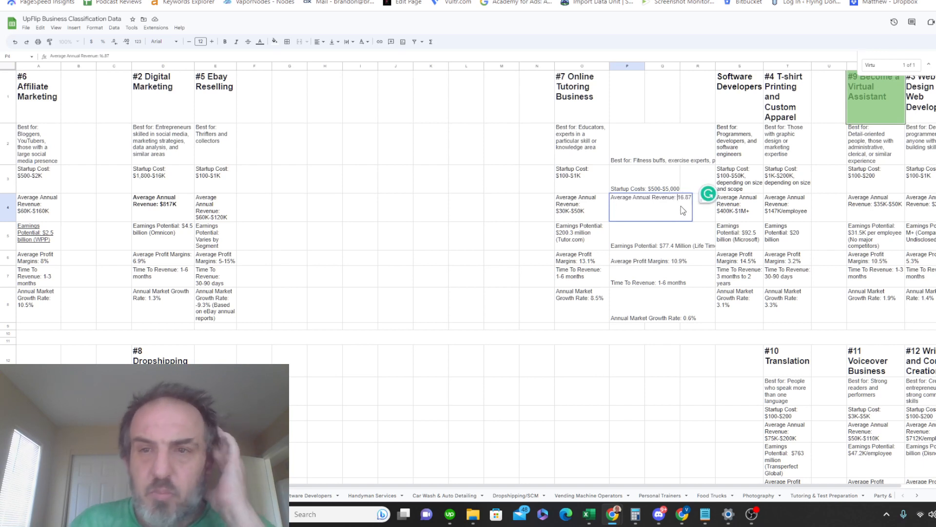
{"action": "left_click", "coordinate": [739, 218]}
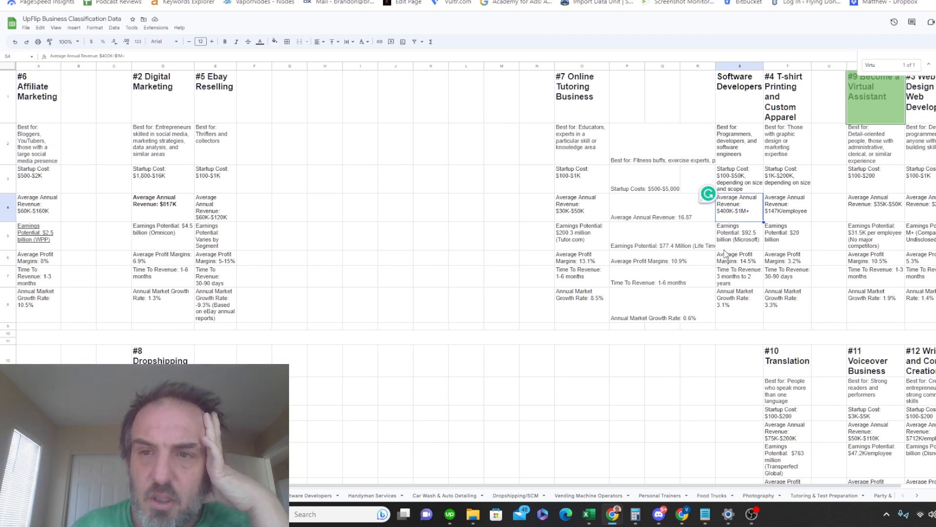
Step: Change the Personal Trainer average annual revenue amount in P4 to $16,871
{"action": "left_click", "coordinate": [793, 215]}
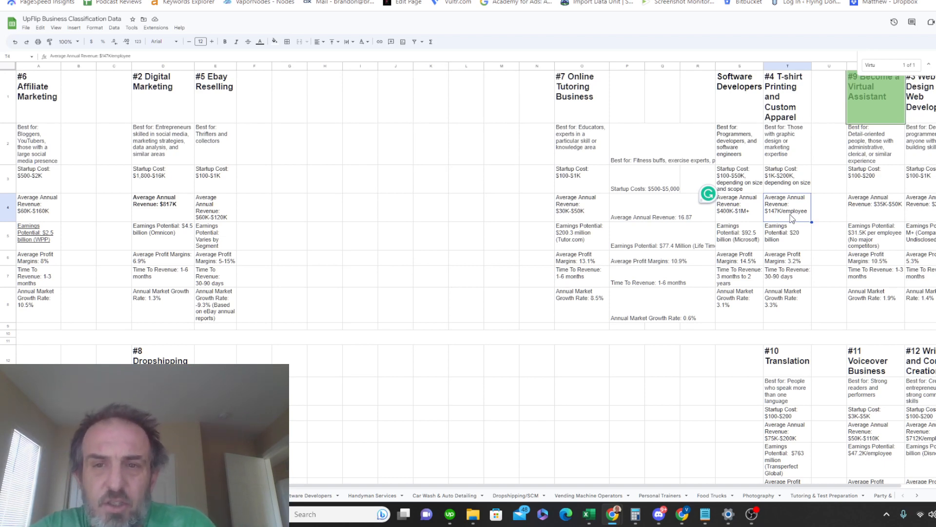
{"action": "left_click", "coordinate": [678, 219]}
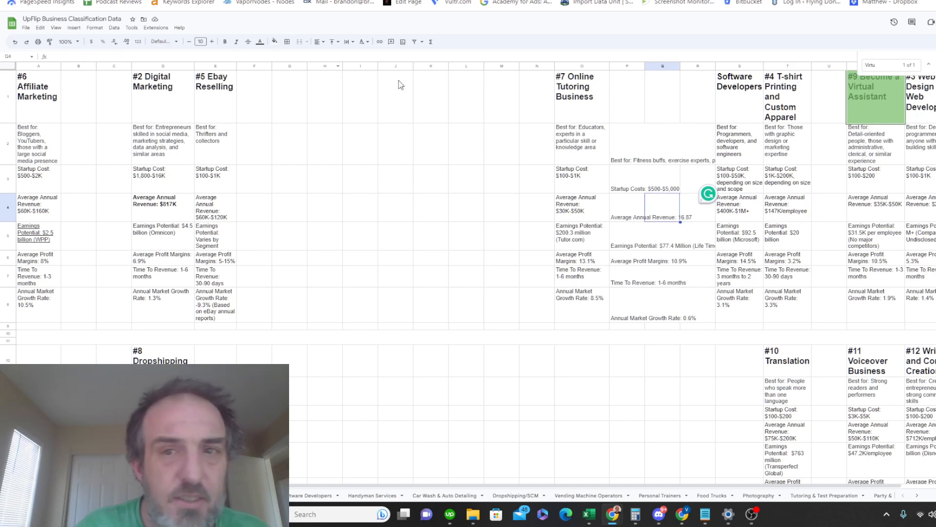
{"action": "left_click", "coordinate": [635, 209]}
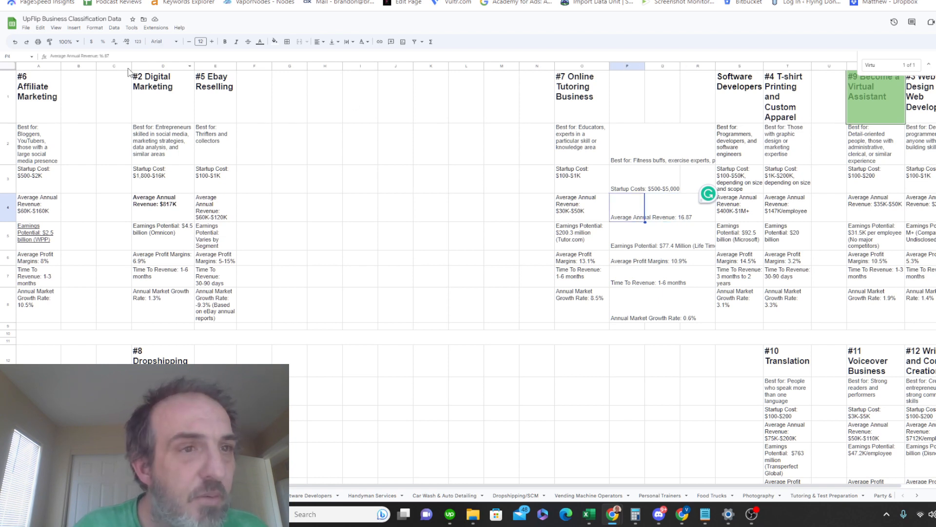
{"action": "double_click", "coordinate": [105, 56]}
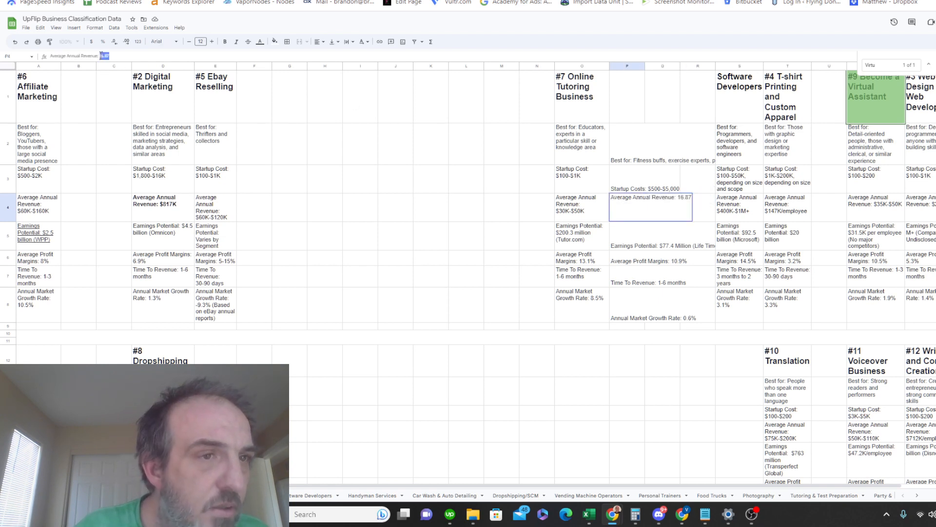
{"action": "type", "text": "16,"}
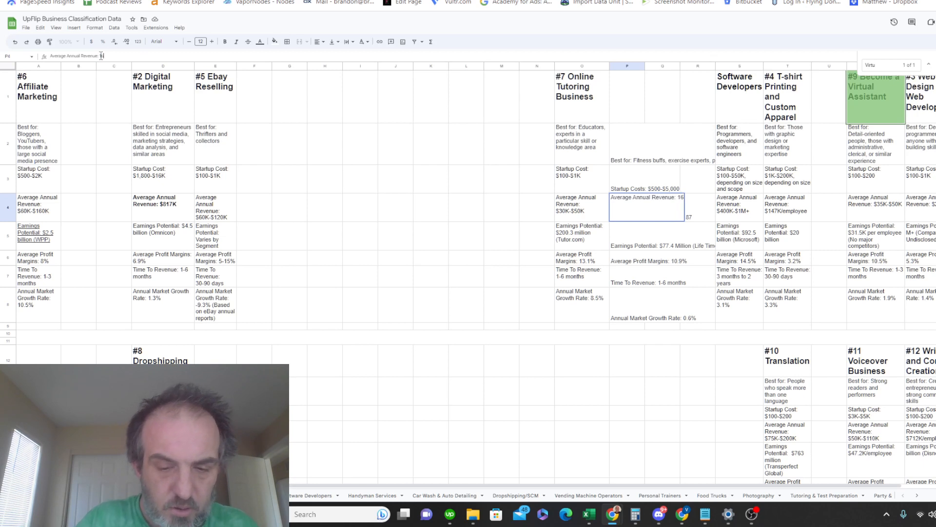
{"action": "type", "text": "871"}
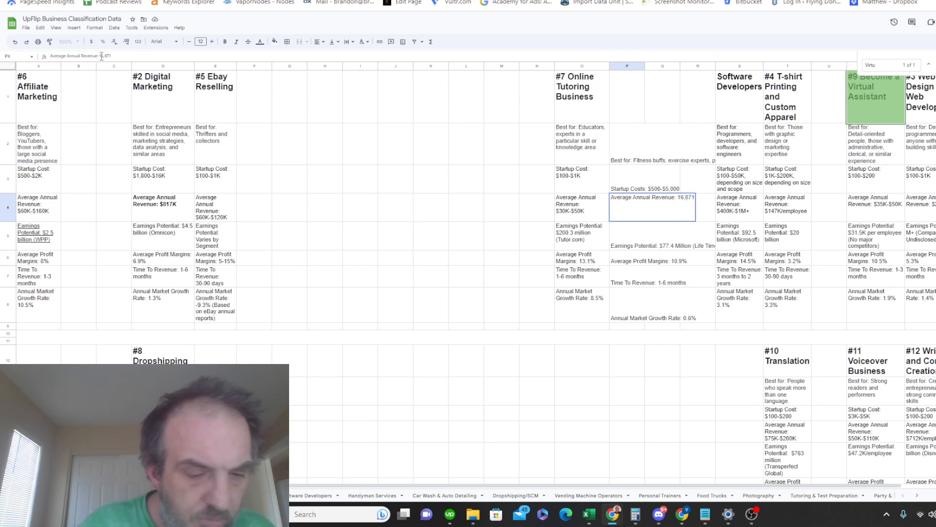
{"action": "left_click", "coordinate": [101, 56]}
{"action": "type", "text": "$"}
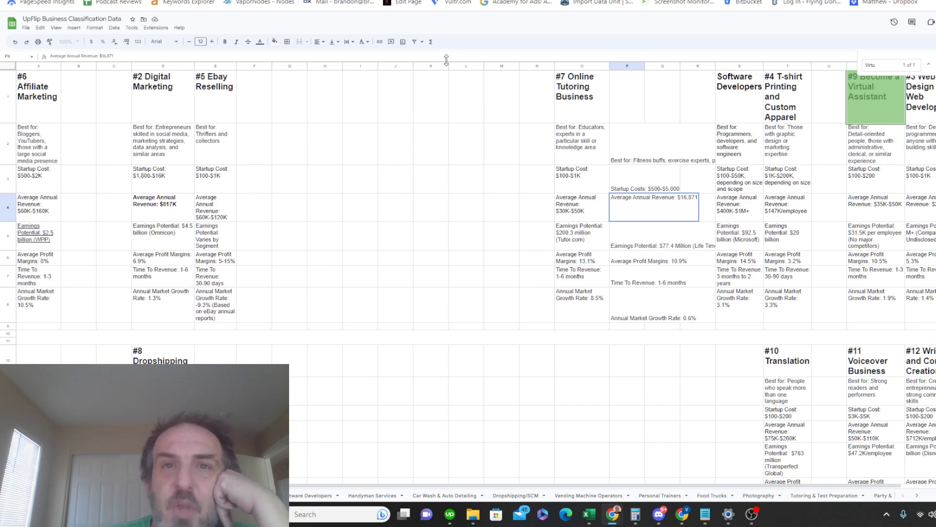
Step: Switch to the IBISWorld Personal Trainers report and review the 2023 revenue per employee in the Key Ratios table
{"action": "left_click", "coordinate": [551, 0]}
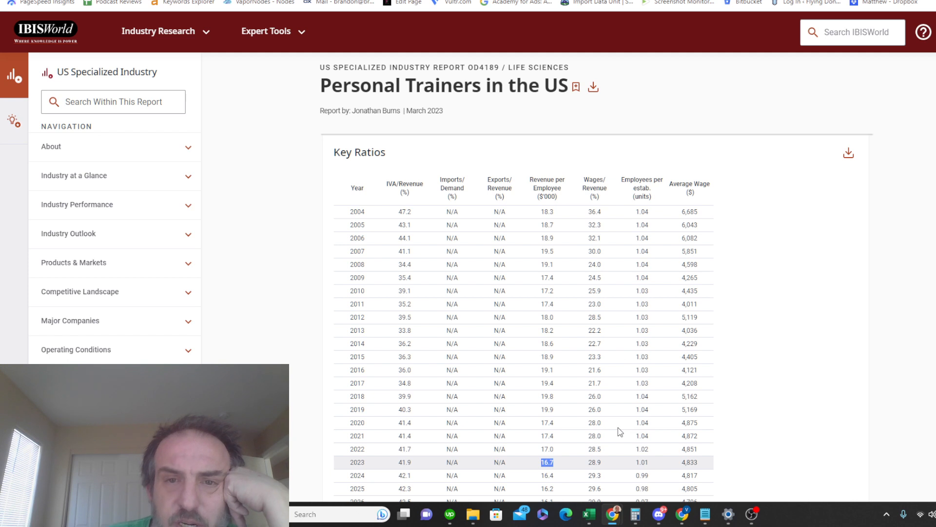
{"action": "left_click", "coordinate": [539, 458]}
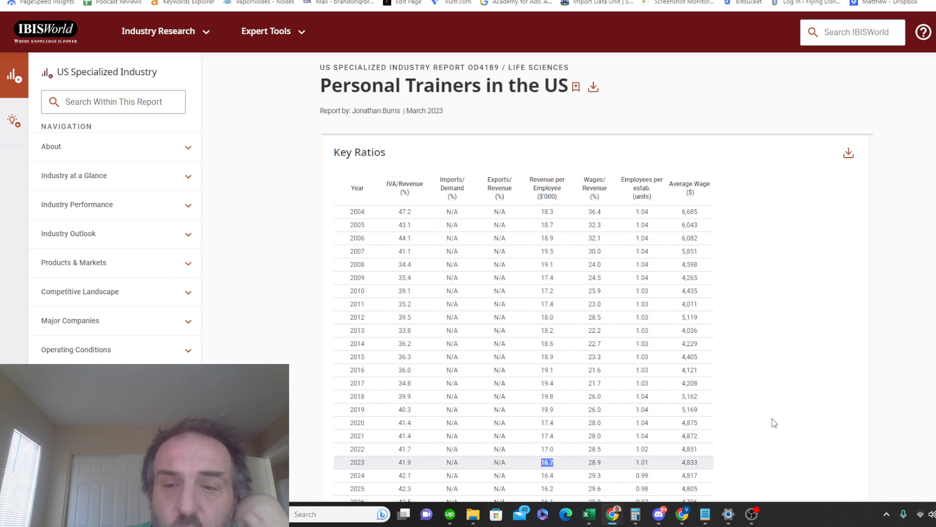
{"action": "left_click", "coordinate": [751, 521]}
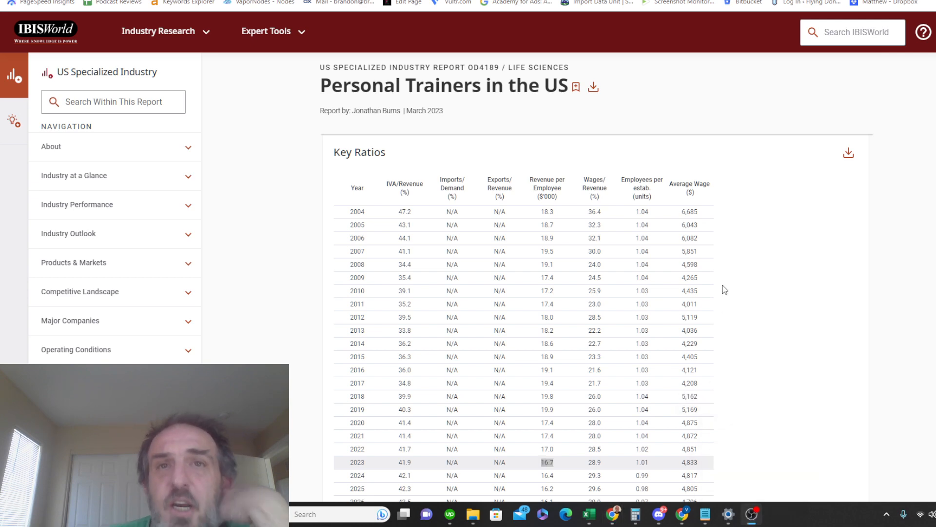
Step: Return to the UpFlip Business Classification Data spreadsheet and enter the heading "Personal Trainer" in P1
{"action": "left_click", "coordinate": [531, 1]}
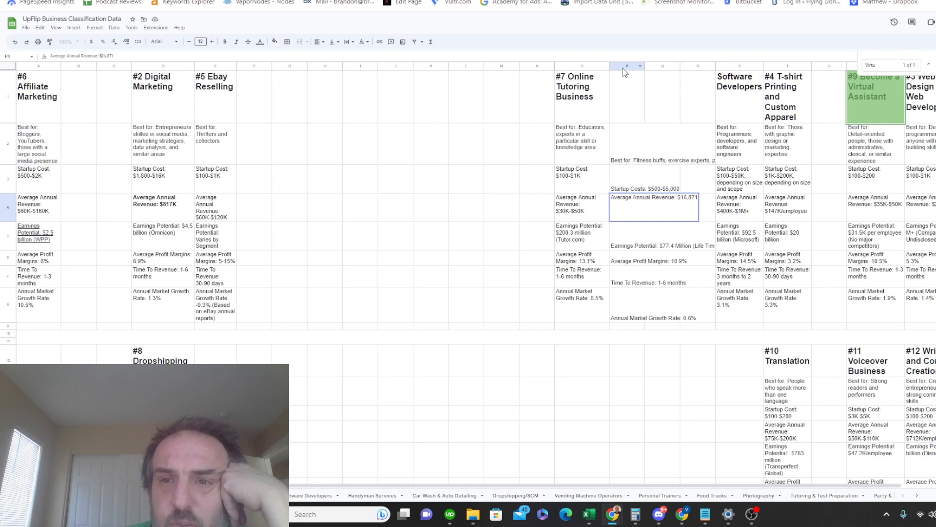
{"action": "left_click", "coordinate": [624, 121]}
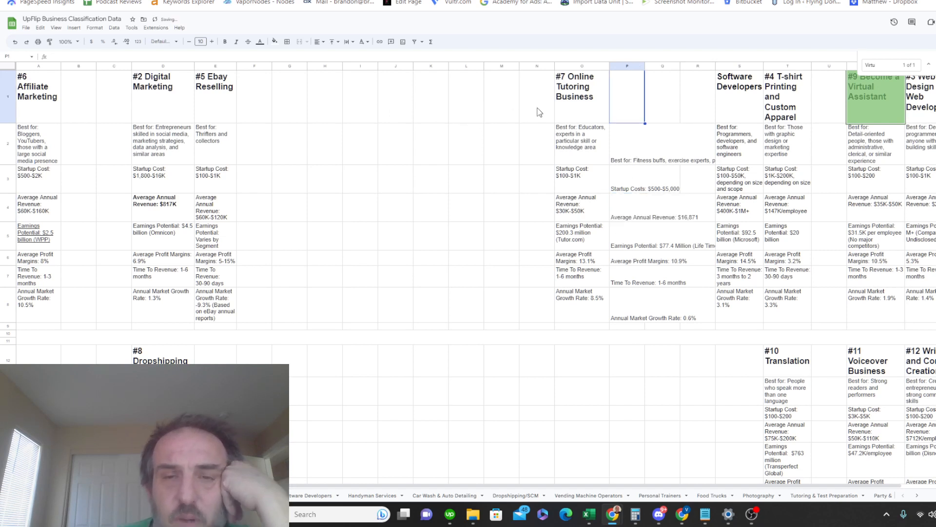
{"action": "type", "text": "Perso"}
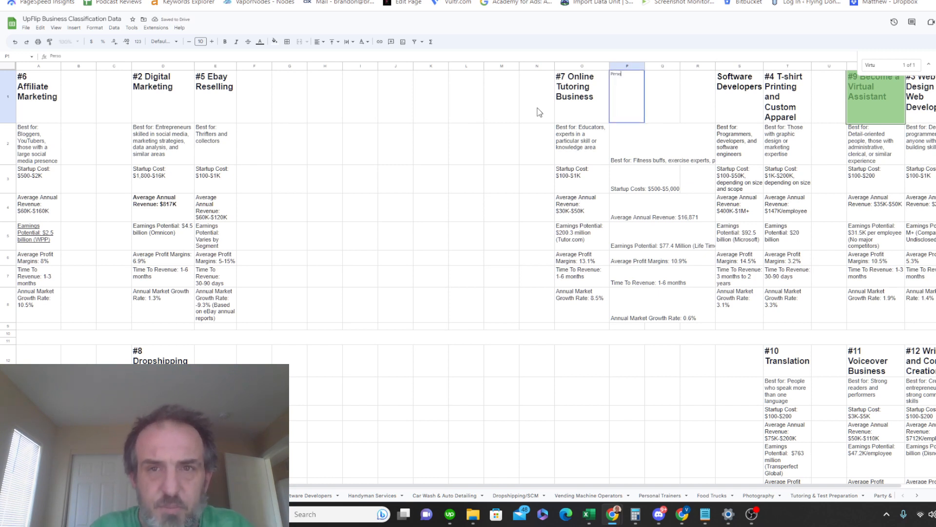
{"action": "type", "text": "nal Trainer"}
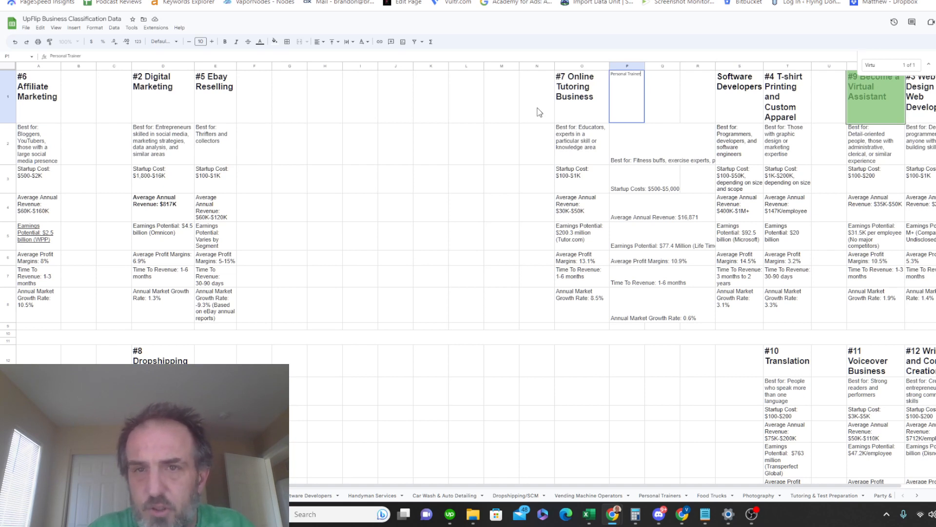
{"action": "key", "text": "Return"}
Step: Format the Personal Trainer heading in P1 as 18-point bold text, using the Online Tutoring Business heading as reference
{"action": "left_click", "coordinate": [619, 86]}
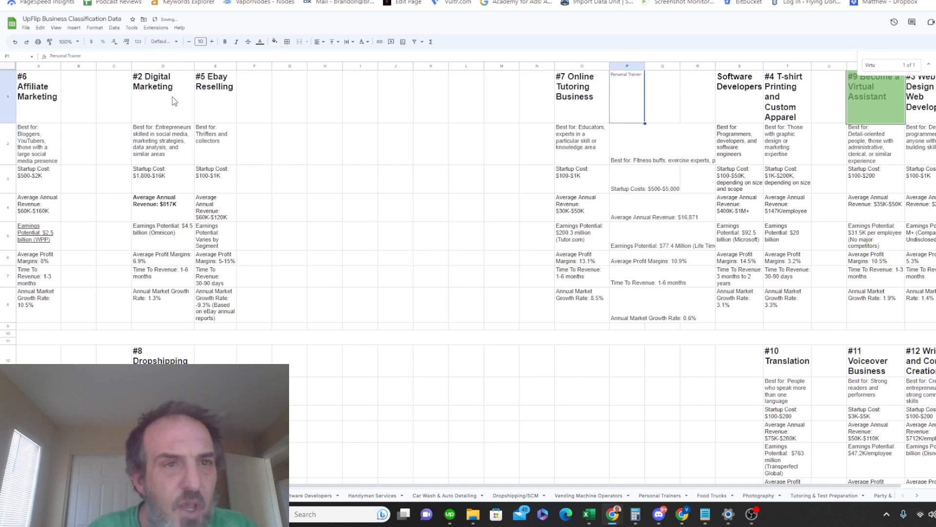
{"action": "left_click", "coordinate": [587, 100]}
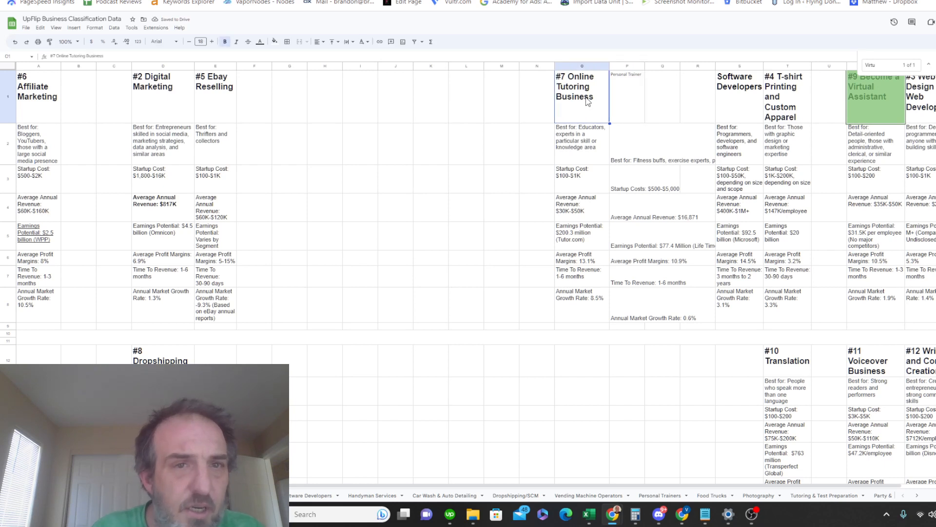
{"action": "left_click", "coordinate": [627, 92]}
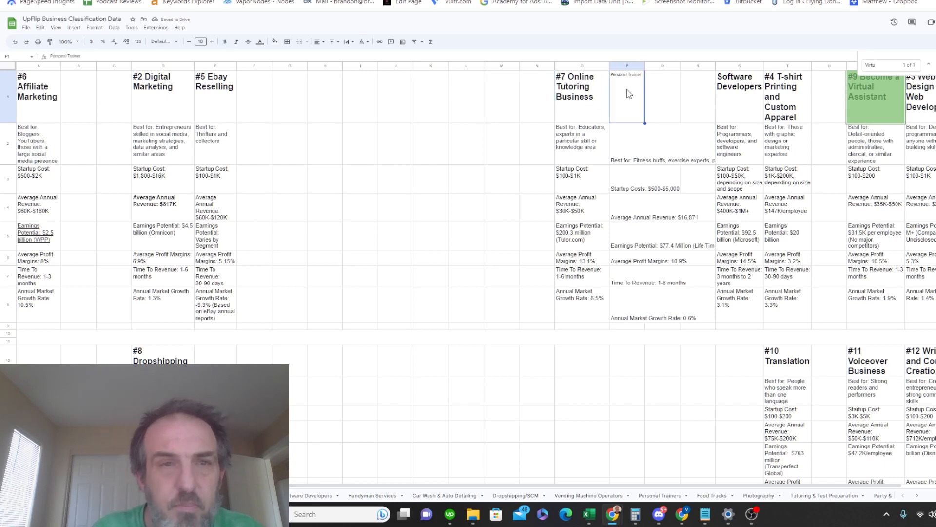
{"action": "left_click", "coordinate": [202, 42]}
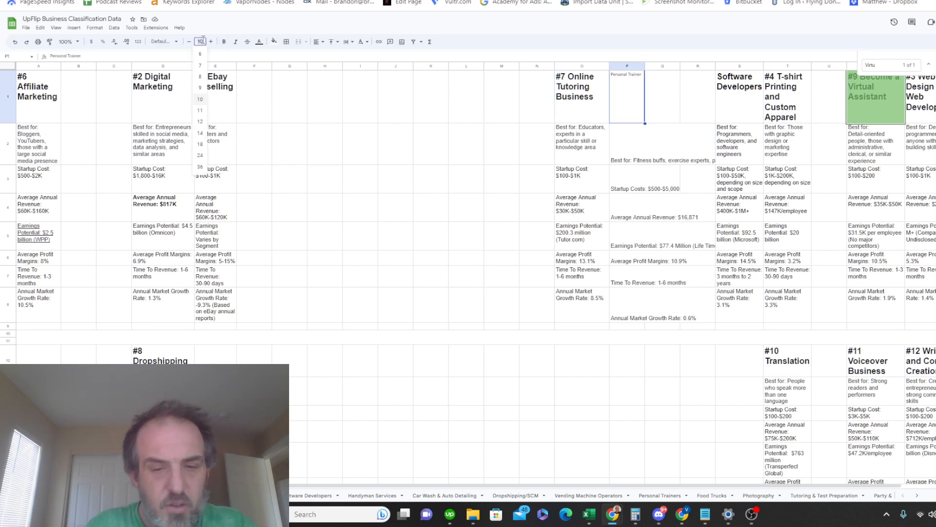
{"action": "type", "text": "18"}
{"action": "key", "text": "Return"}
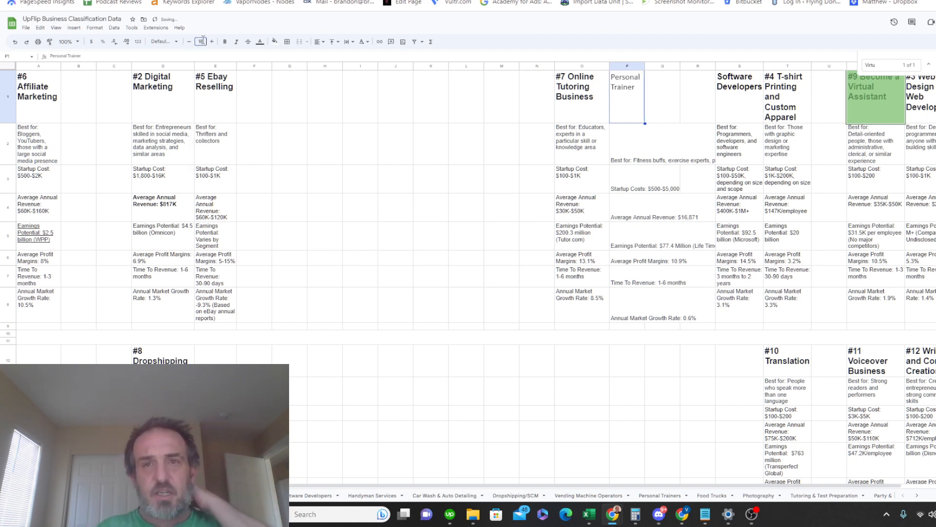
{"action": "left_click", "coordinate": [225, 42]}
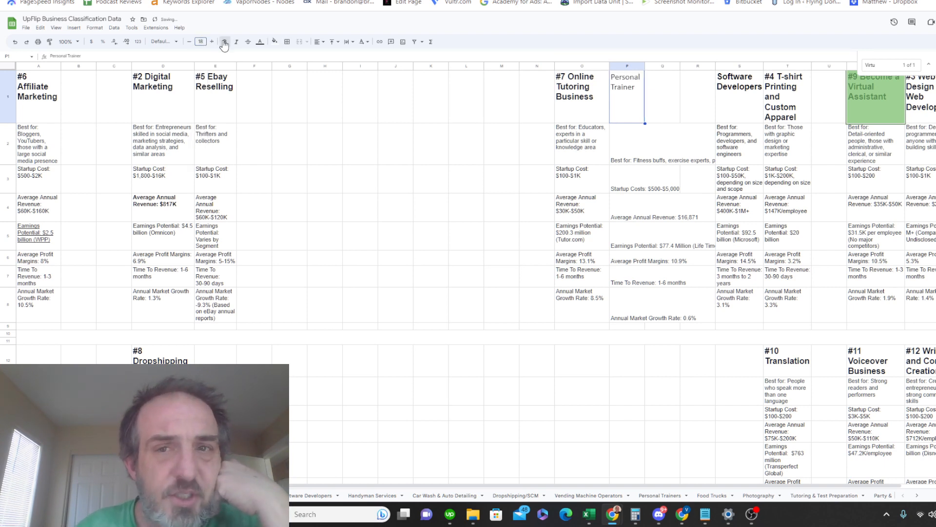
Step: Change the Personal Trainer heading's font to Arial to match the neighbouring Online Tutoring Business heading
{"action": "left_click", "coordinate": [583, 88]}
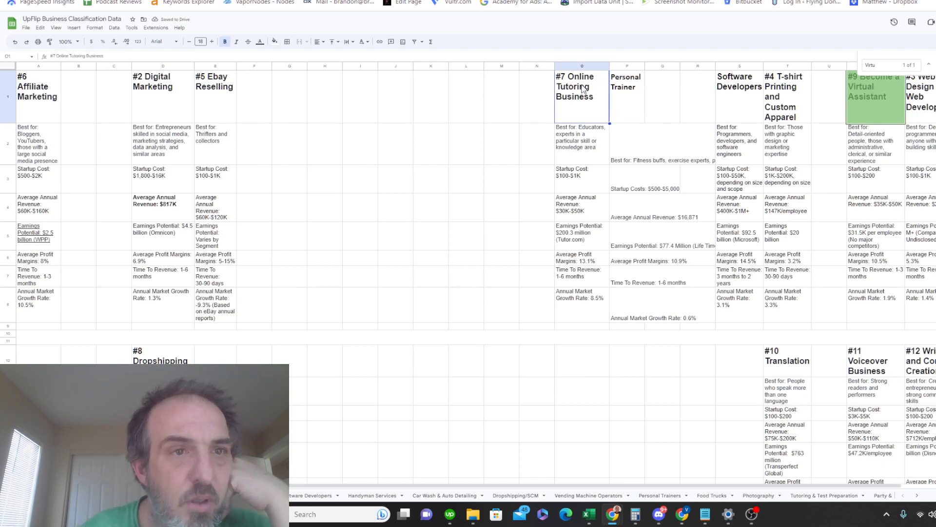
{"action": "left_click", "coordinate": [625, 87]}
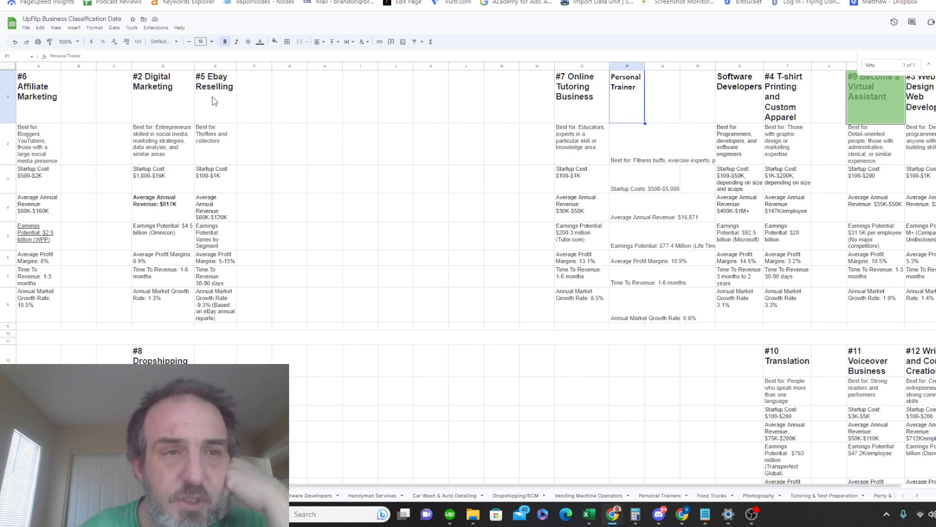
{"action": "left_click", "coordinate": [164, 41]}
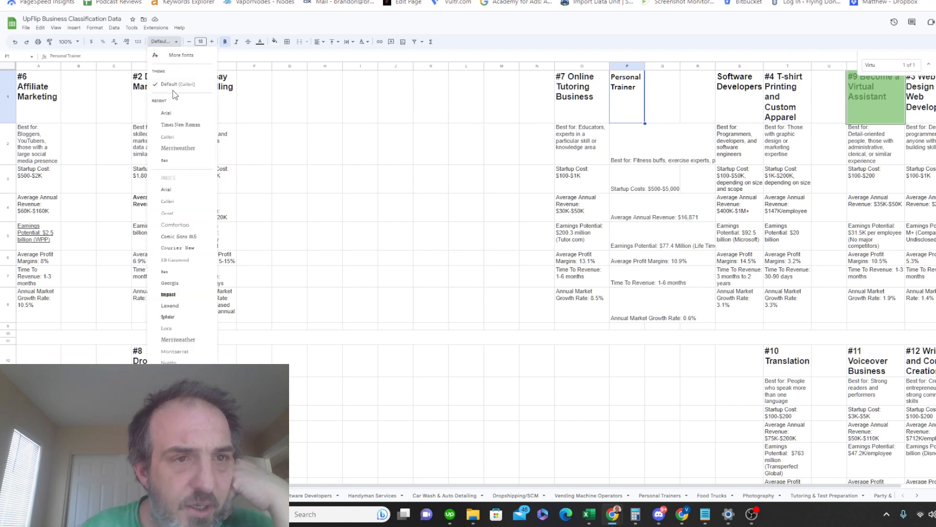
{"action": "left_click", "coordinate": [173, 114]}
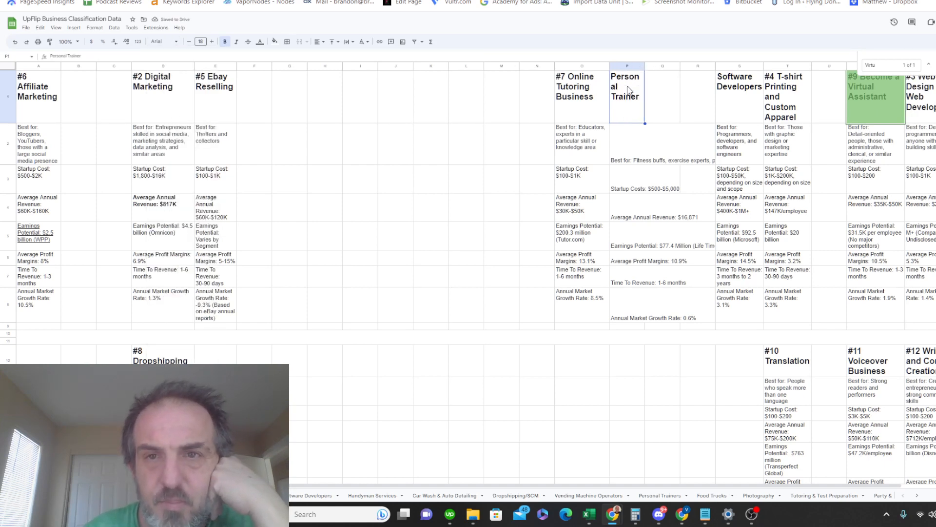
Step: Wrap and top-align the text in P1:P8, and widen column P so "Personal" fits on one line
{"action": "left_click", "coordinate": [631, 325], "text": "shift"}
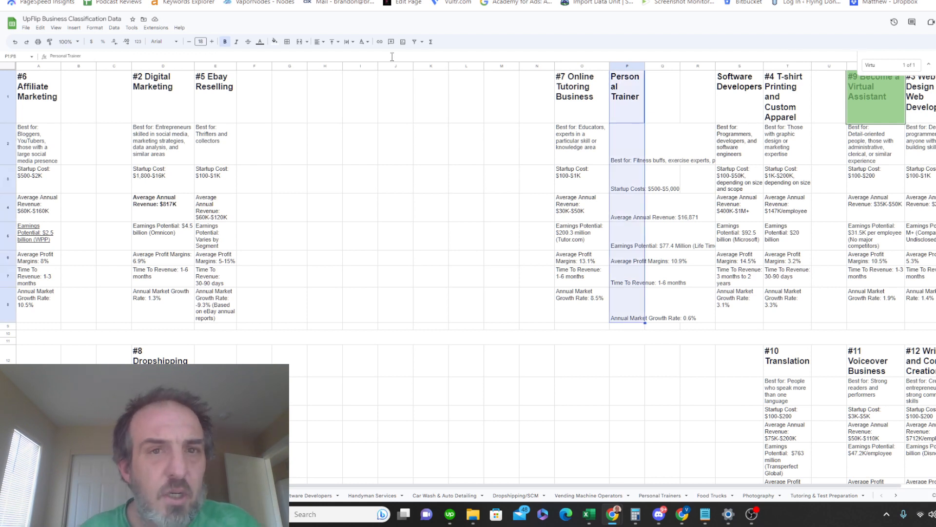
{"action": "left_click", "coordinate": [348, 42]}
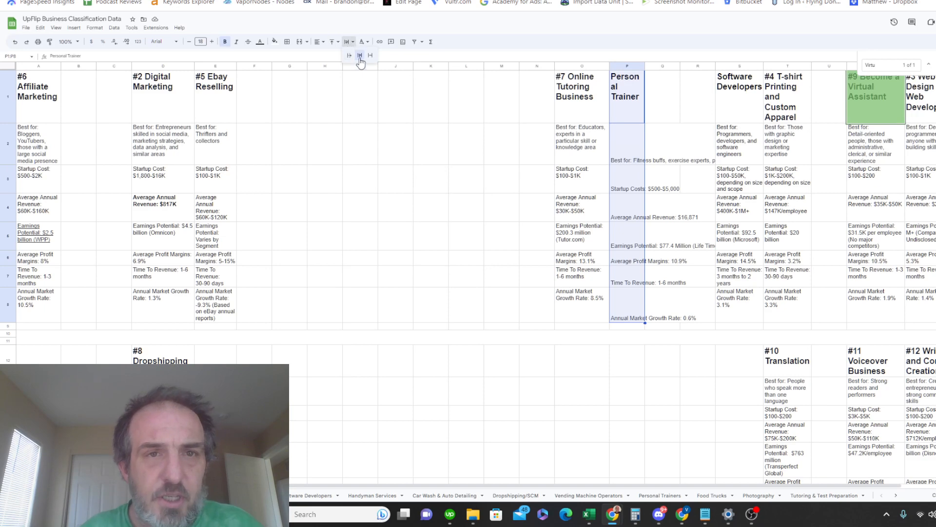
{"action": "left_click", "coordinate": [361, 58]}
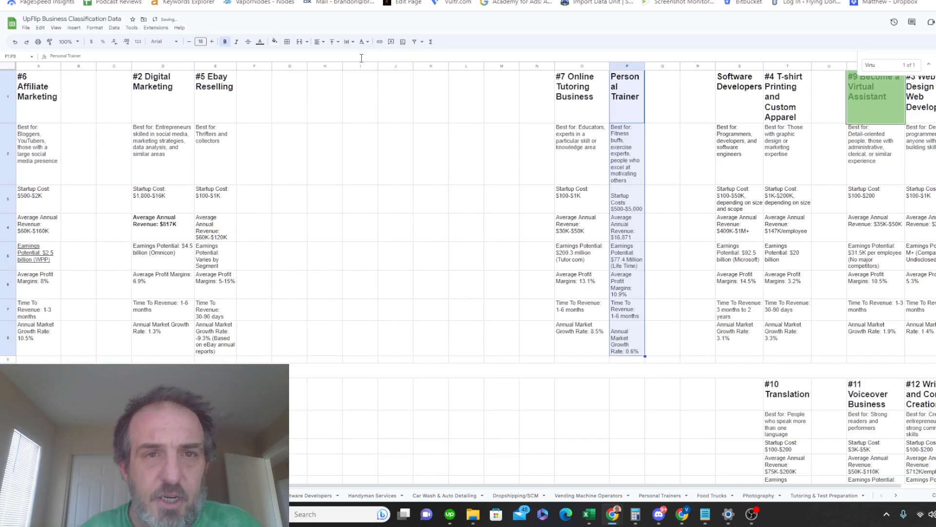
{"action": "left_click", "coordinate": [335, 43]}
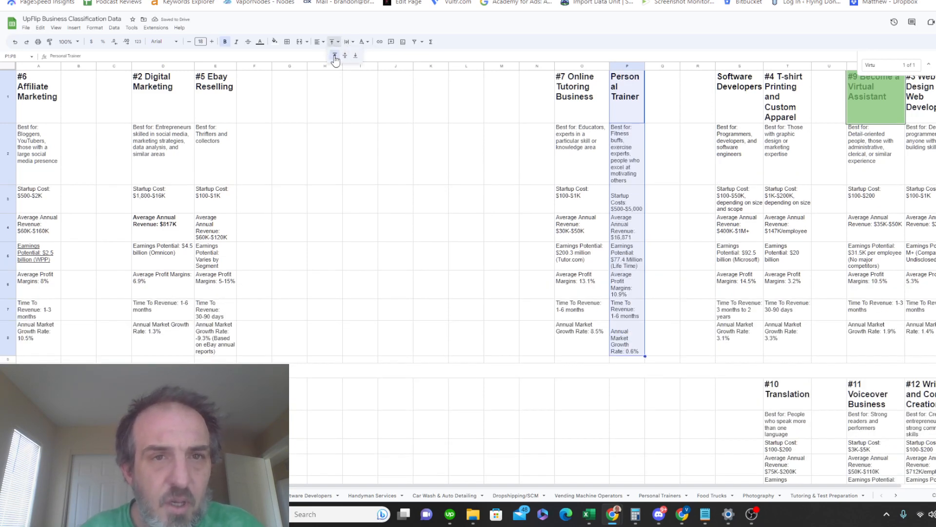
{"action": "left_click", "coordinate": [335, 55]}
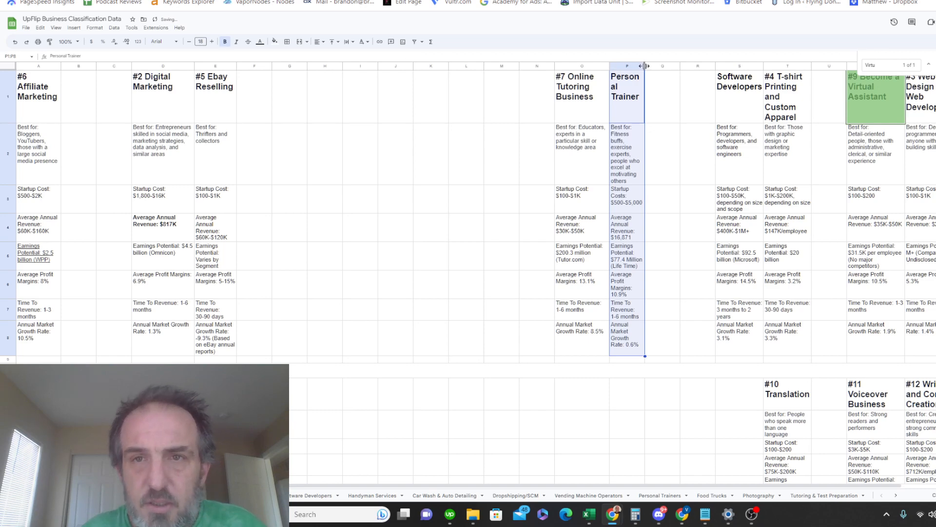
{"action": "left_click_drag", "start_coordinate": [646, 65], "coordinate": [657, 65]}
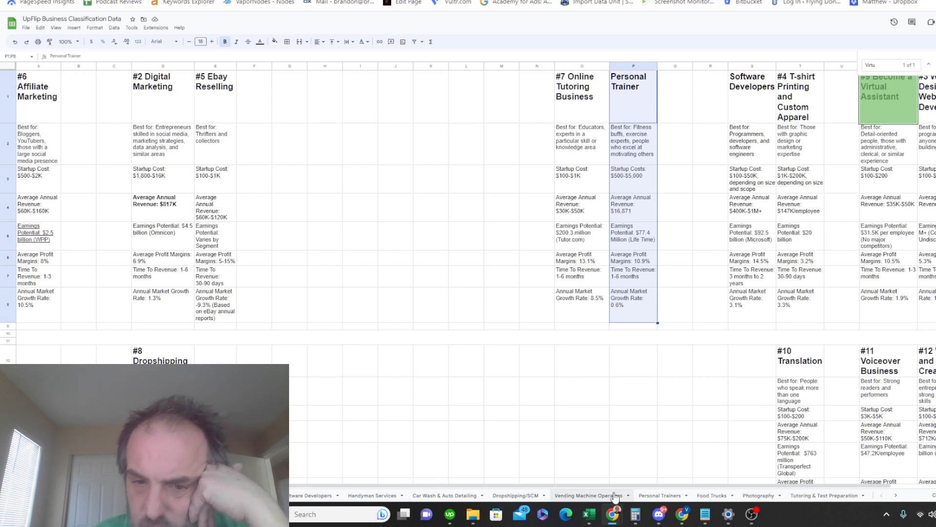
{"action": "left_click", "coordinate": [675, 496]}
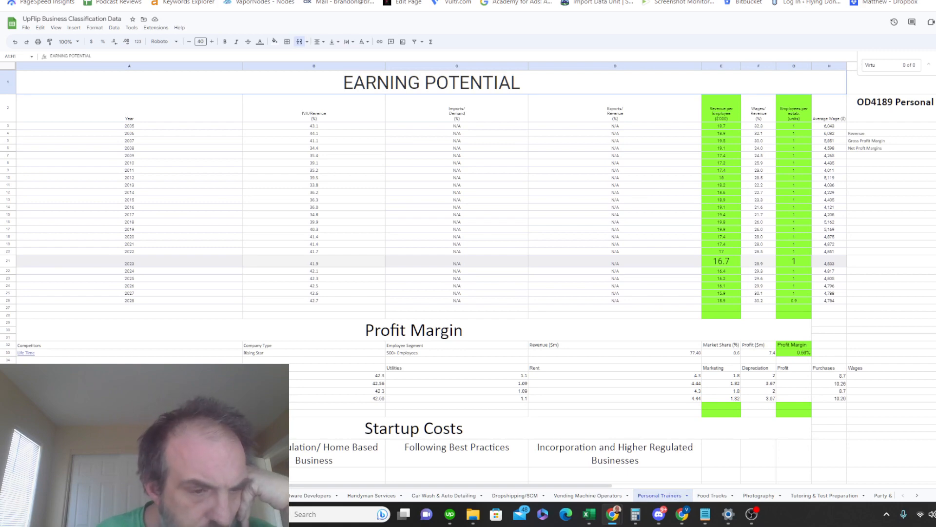
{"action": "left_click", "coordinate": [73, 495]}
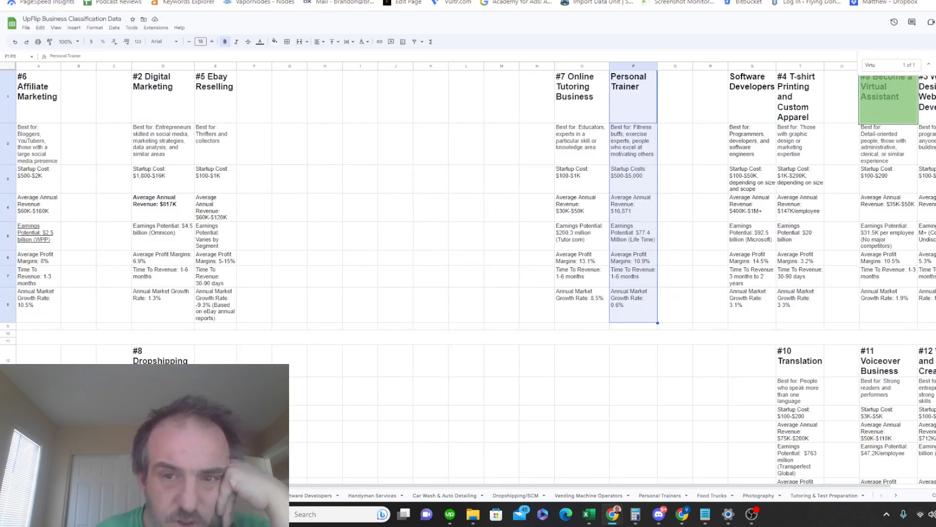
{"action": "left_click", "coordinate": [622, 328]}
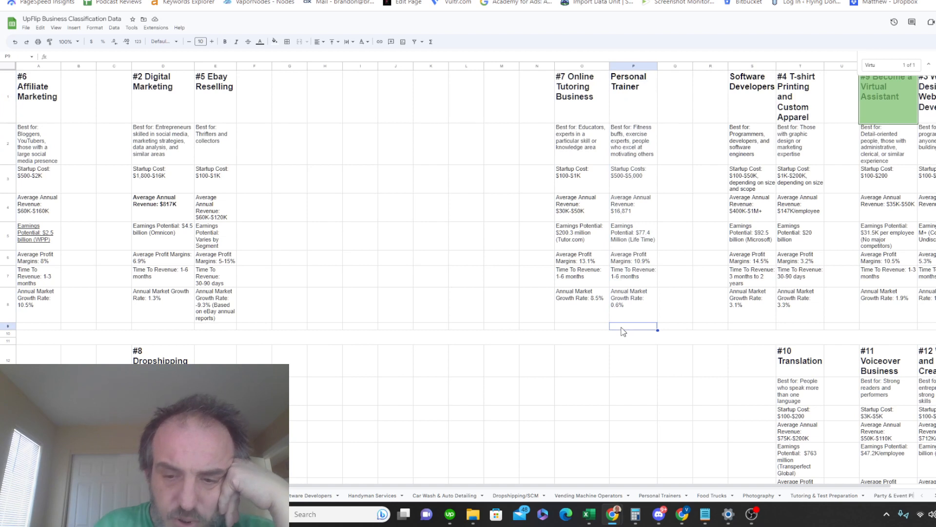
{"action": "type", "text": "="}
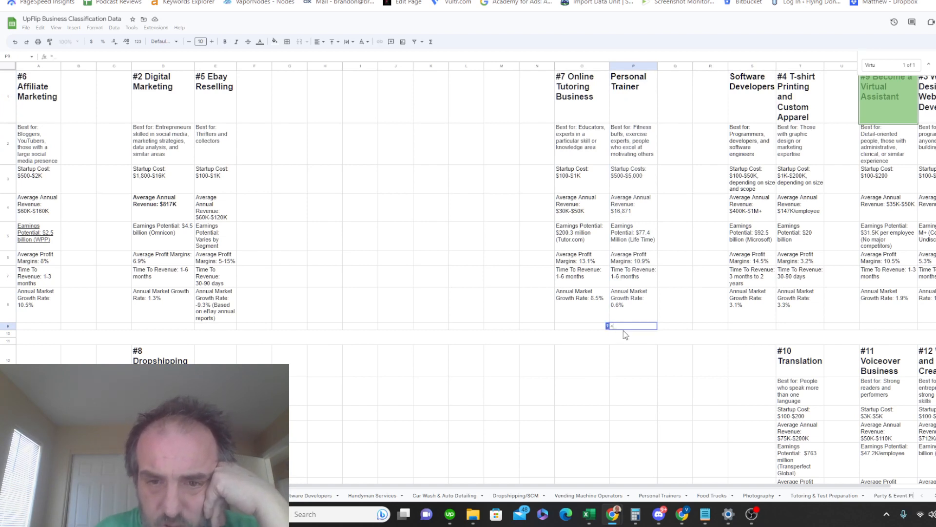
{"action": "left_click", "coordinate": [652, 497]}
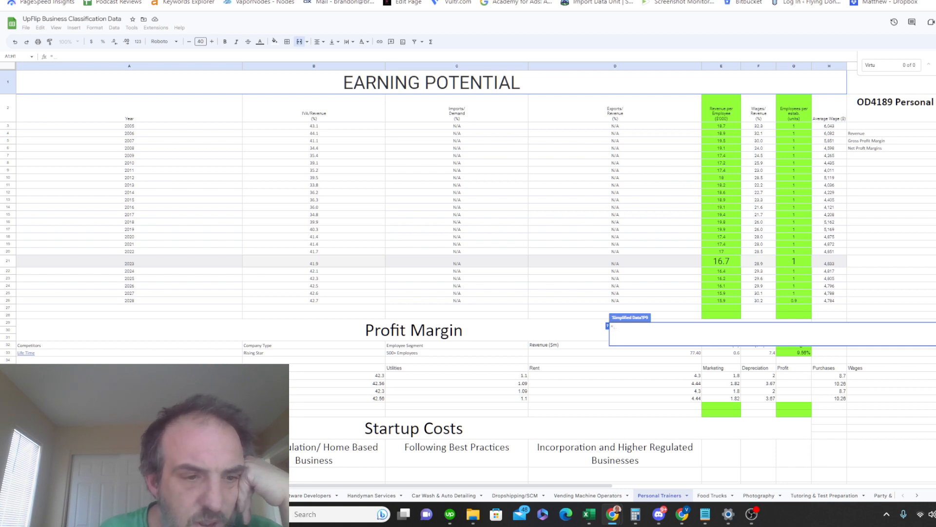
{"action": "left_click", "coordinate": [131, 495]}
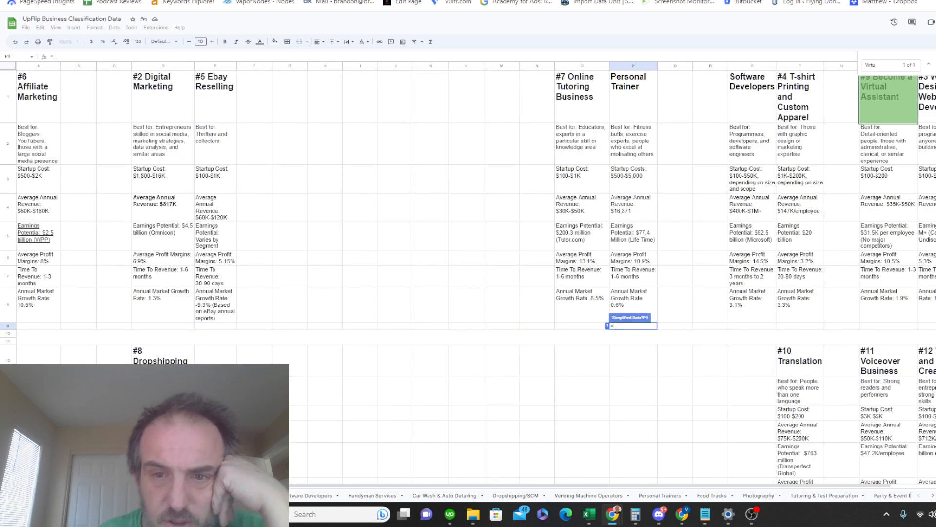
{"action": "key", "text": "BackSpace"}
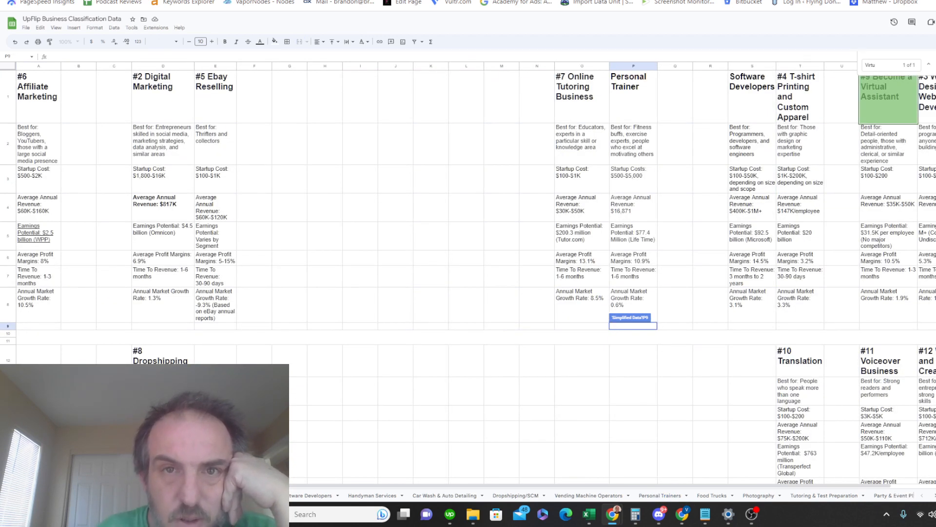
Step: Insert a link to the Personal Trainers sheet in P9, below the Personal Trainer stats
{"action": "left_click", "coordinate": [380, 41]}
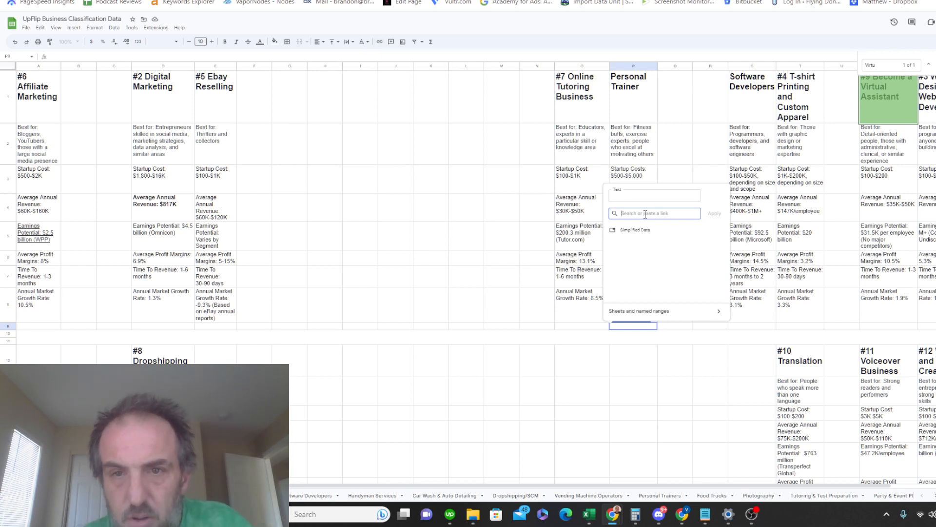
{"action": "type", "text": "Personal"}
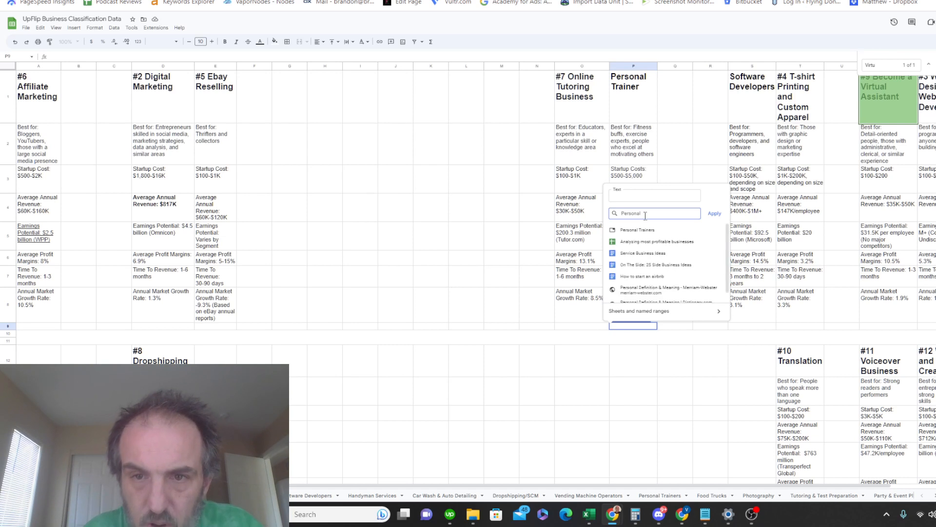
{"action": "left_click", "coordinate": [647, 231]}
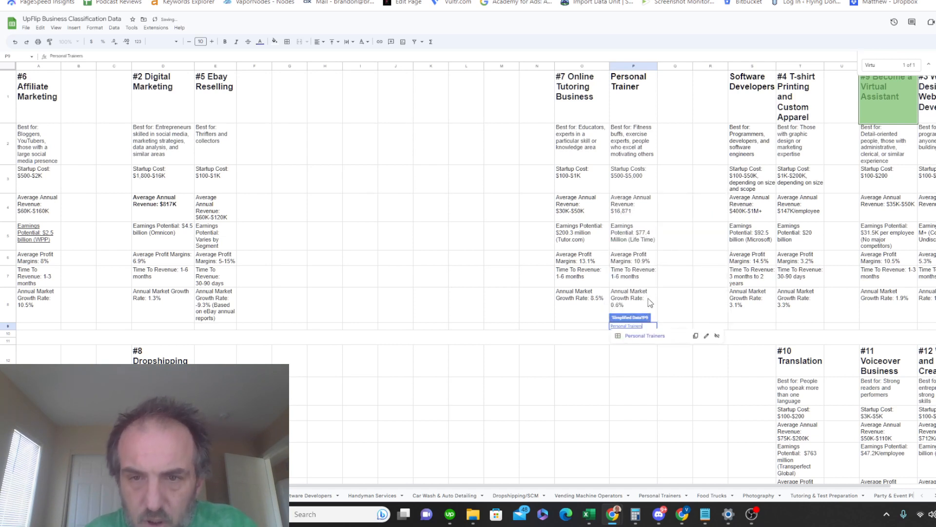
{"action": "left_click", "coordinate": [654, 375]}
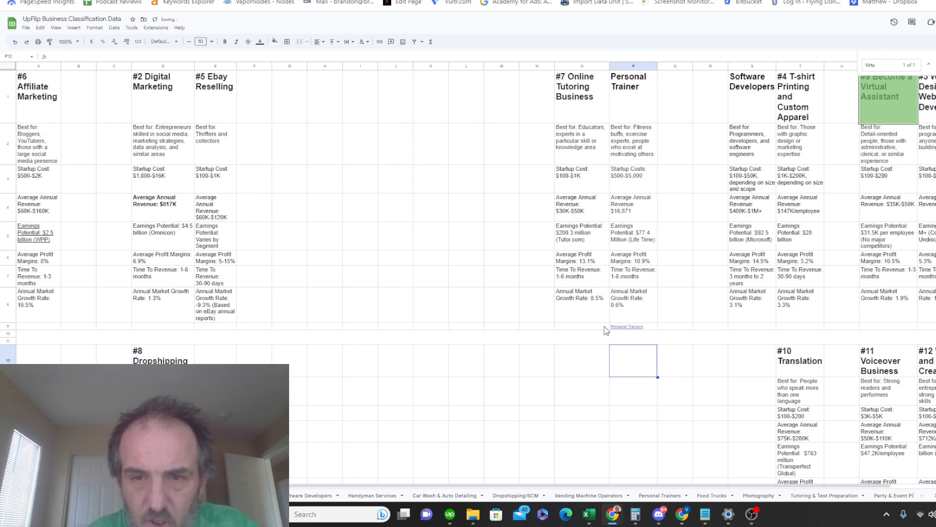
Step: Follow the Personal Trainers link in P9, look over the linked sheet's sections, and return to the Simplified Data sheet
{"action": "left_click", "coordinate": [636, 328]}
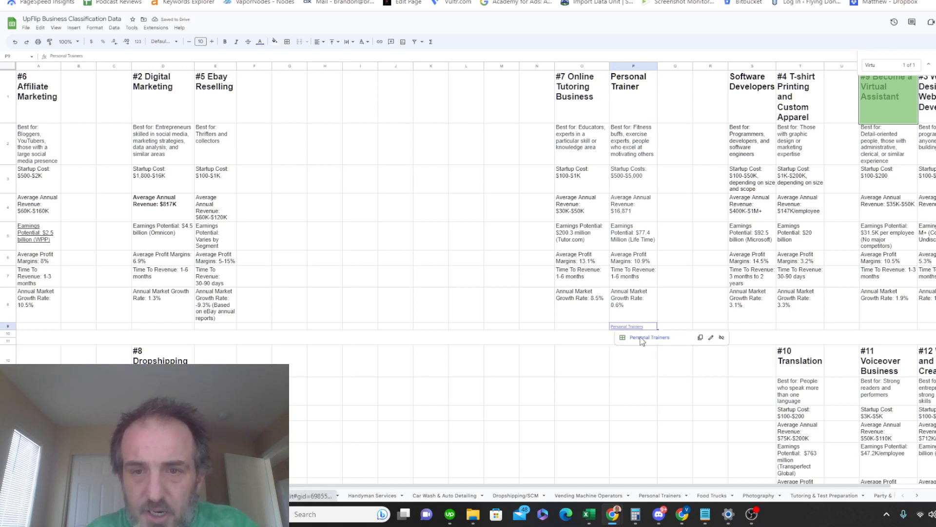
{"action": "left_click", "coordinate": [640, 338]}
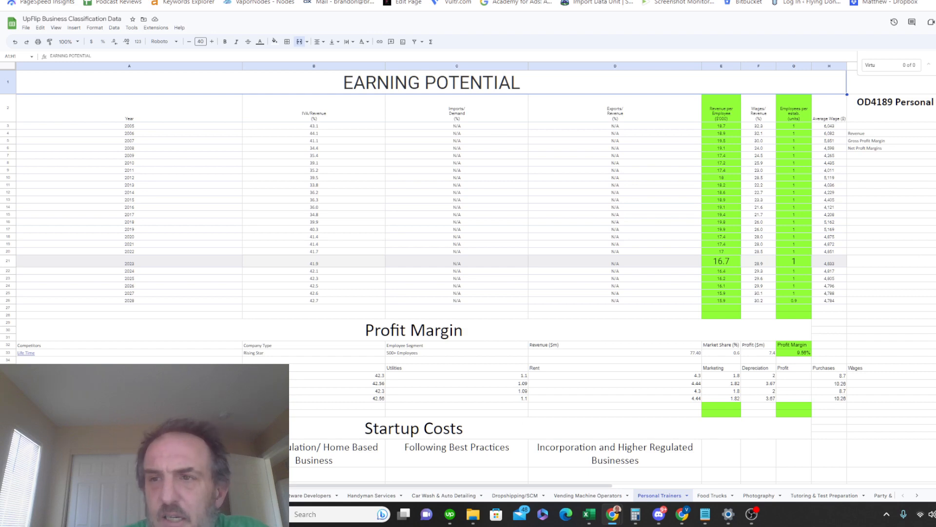
{"action": "scroll", "coordinate": [468, 244], "scroll_direction": "down", "scroll_amount": 5}
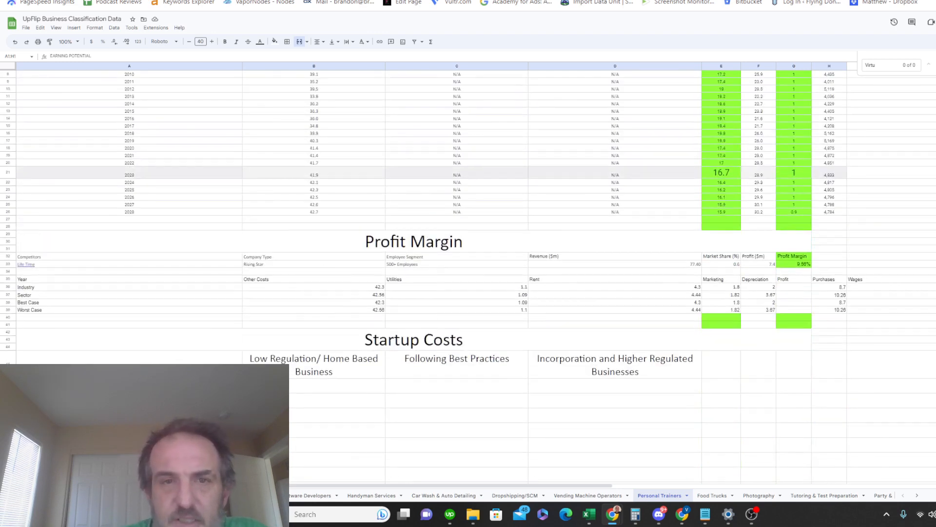
{"action": "scroll", "coordinate": [468, 243], "scroll_direction": "up", "scroll_amount": 5}
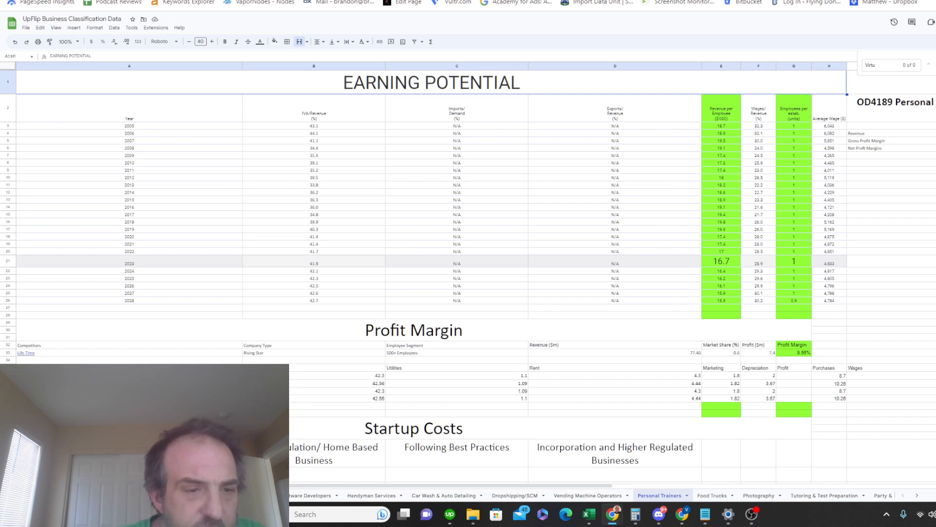
{"action": "left_click", "coordinate": [156, 495]}
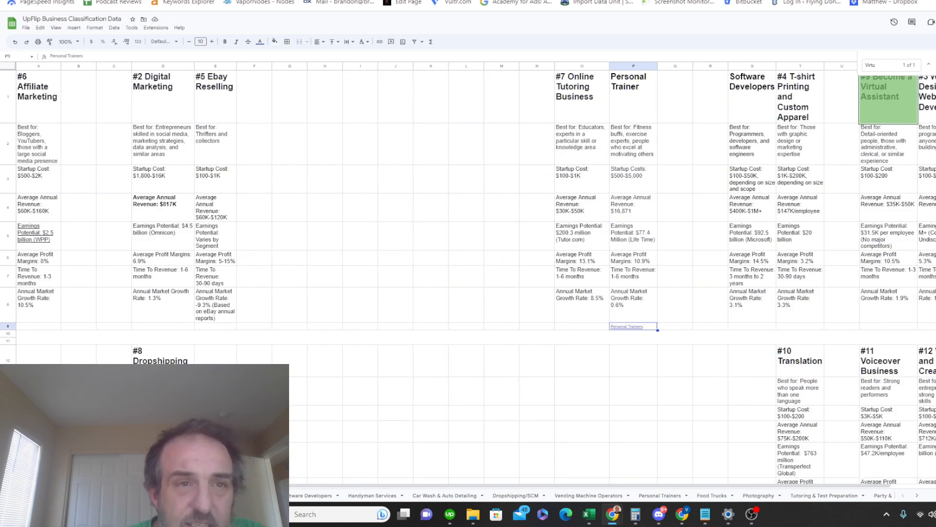